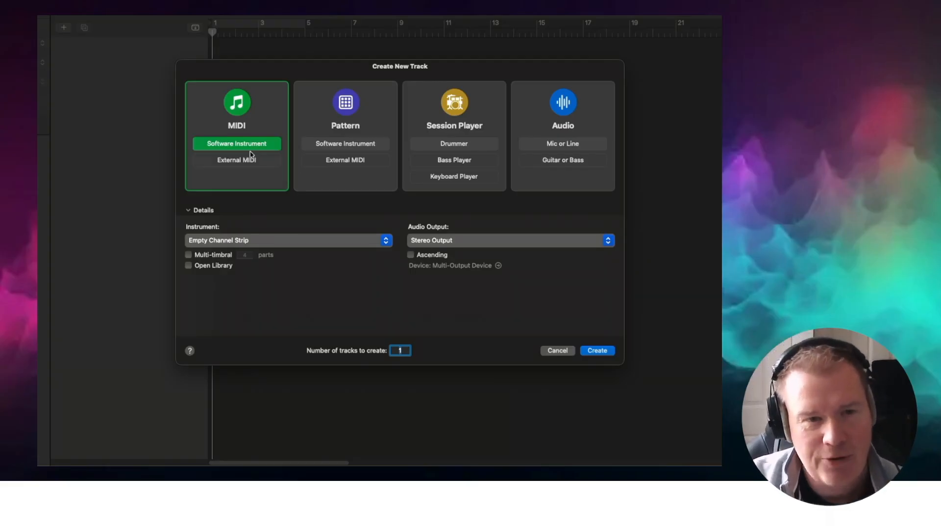
Step: Create one empty software instrument track and import "FREE Trailer 101 Part 1 NEW.mid" into the project together with its tempo information
click(595, 350)
mouse_move(352, 464)
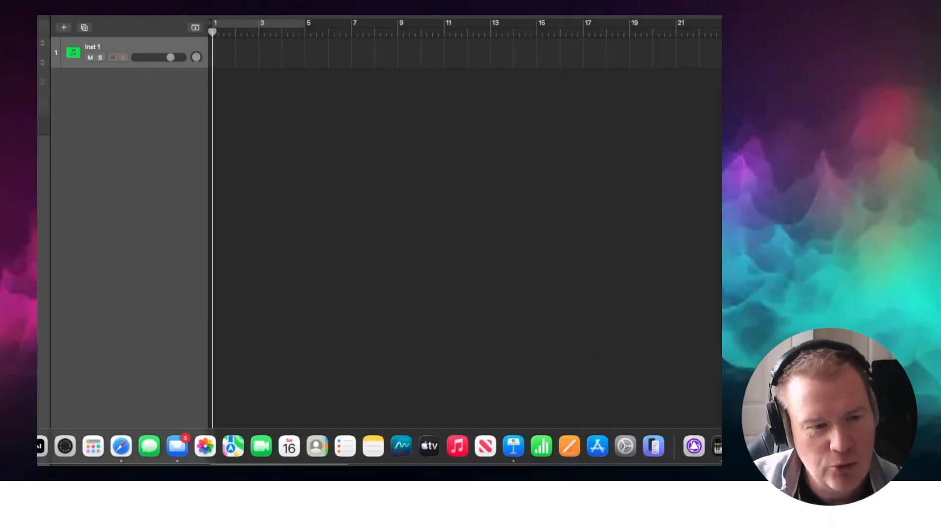
click(10, 446)
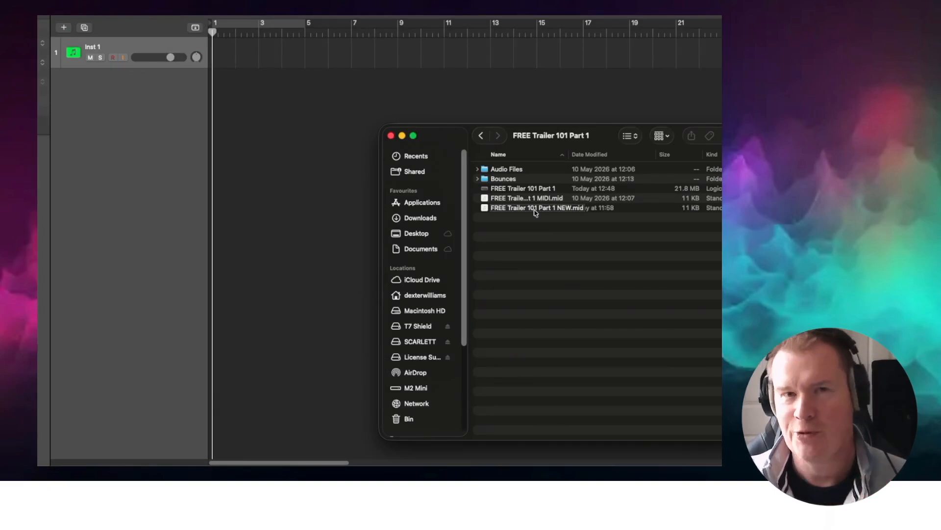
drag(535, 211, 231, 108)
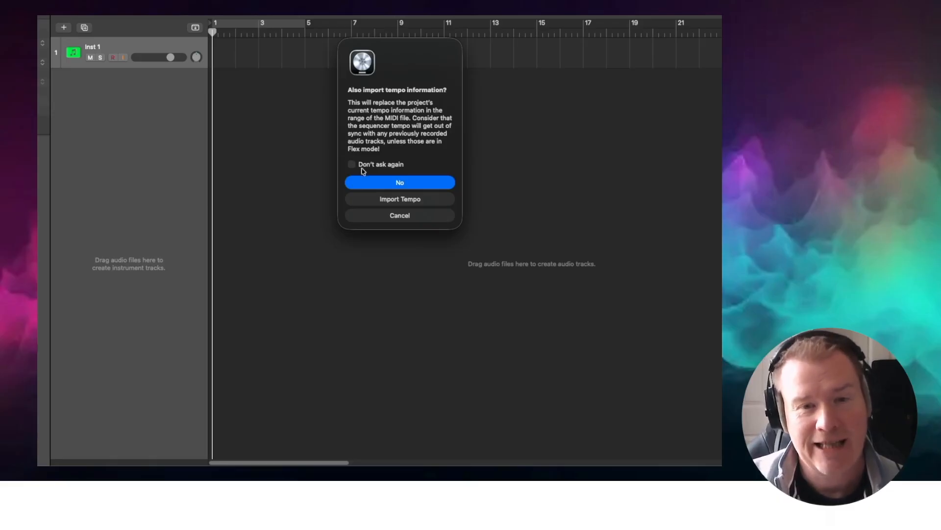
click(363, 203)
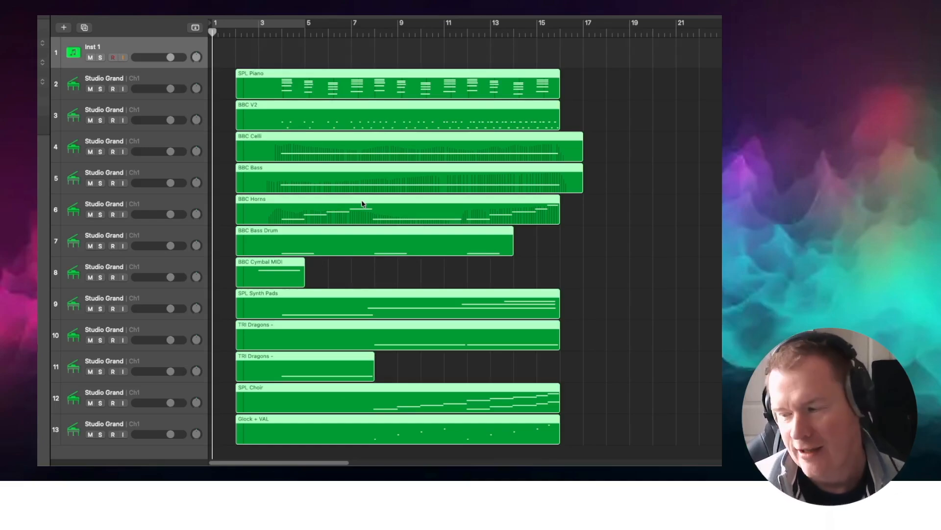
Step: Load the INSTRUMENT plug-in in stereo on the SPL Piano track with the LABS Soft Piano preset
click(181, 81)
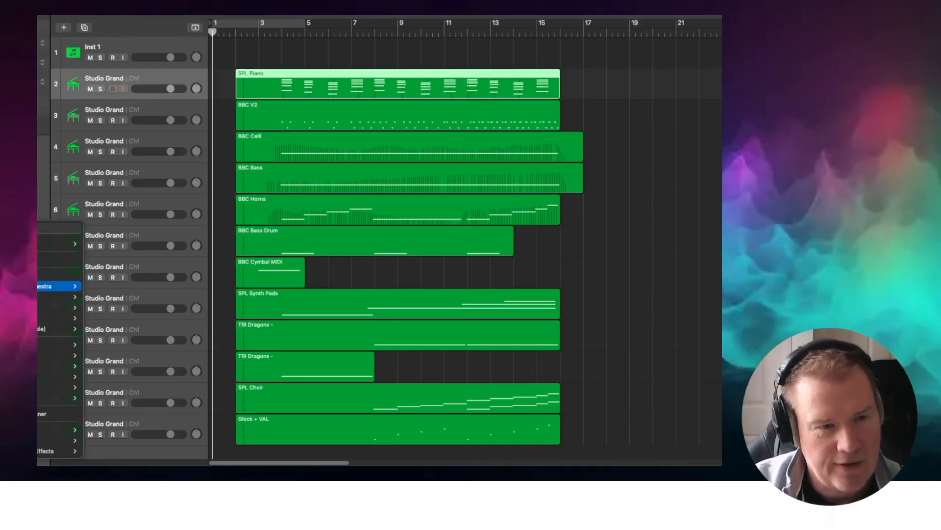
mouse_move(49, 297)
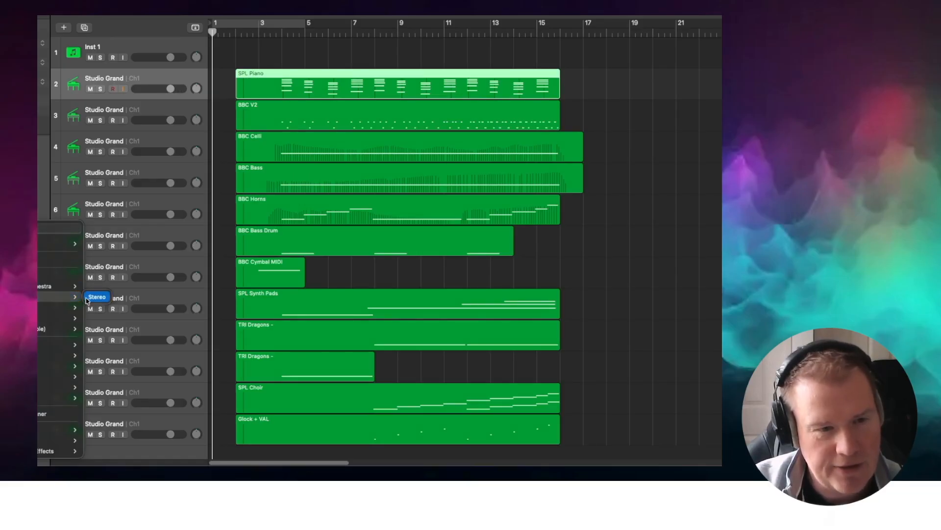
click(96, 297)
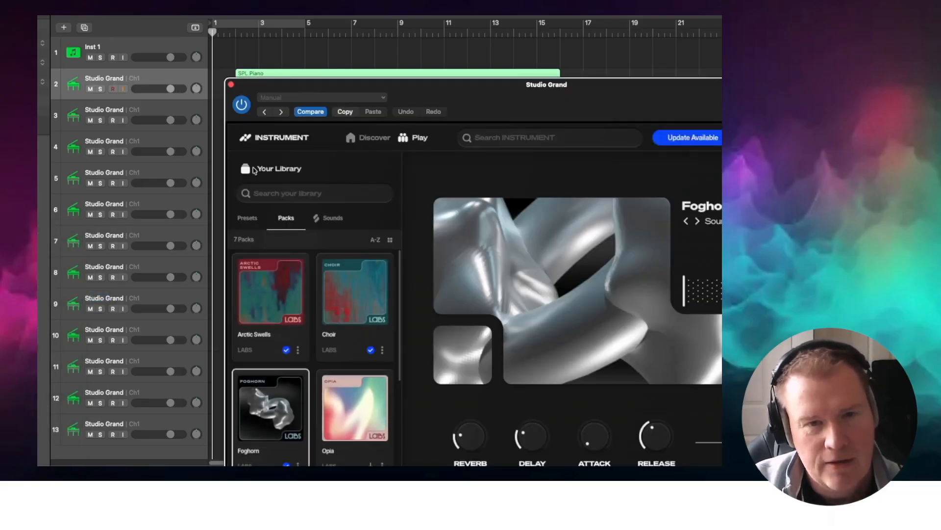
drag(285, 84, 156, 19)
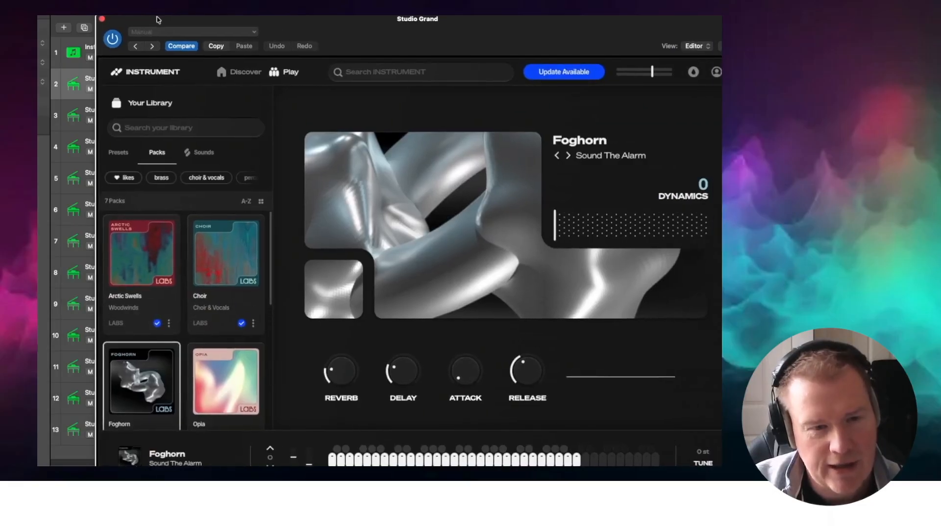
scroll(260, 268, down, 5)
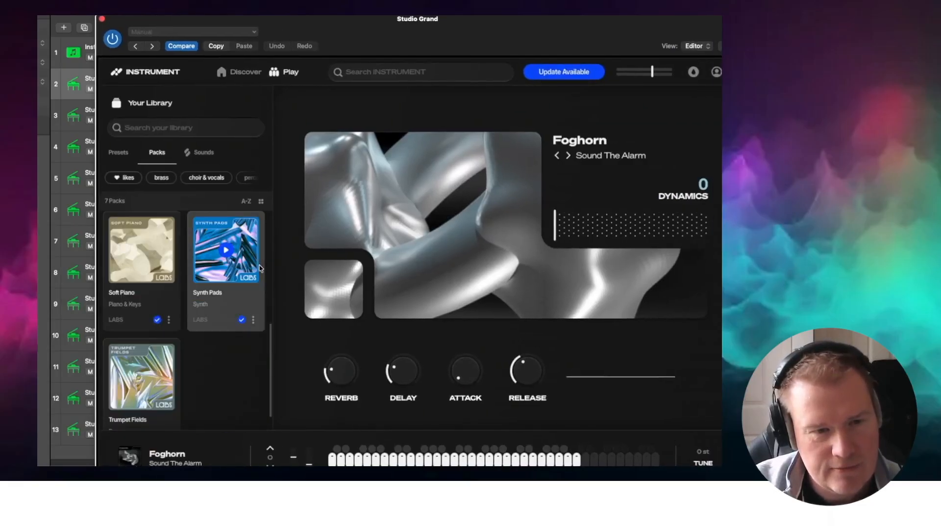
click(142, 266)
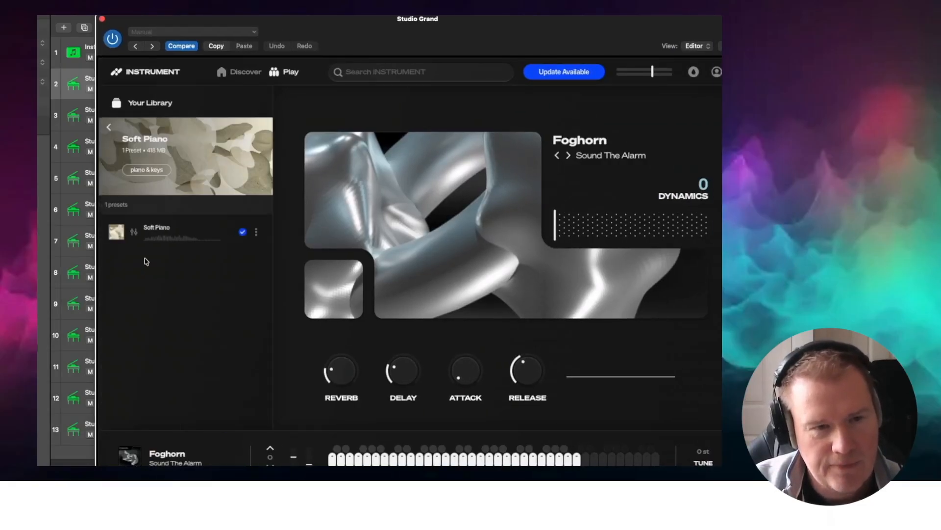
click(227, 235)
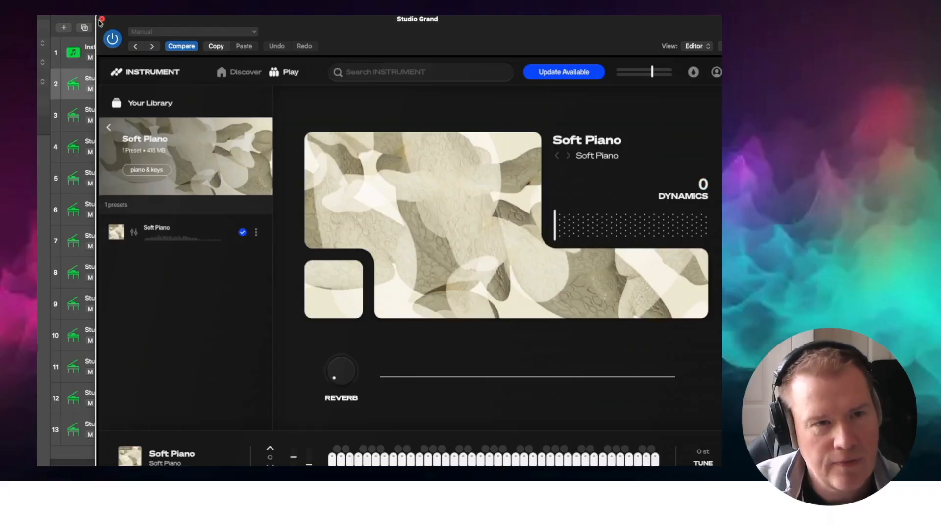
click(102, 19)
Step: Solo the SPL Piano track and play it from between bars 3 and 4
click(101, 88)
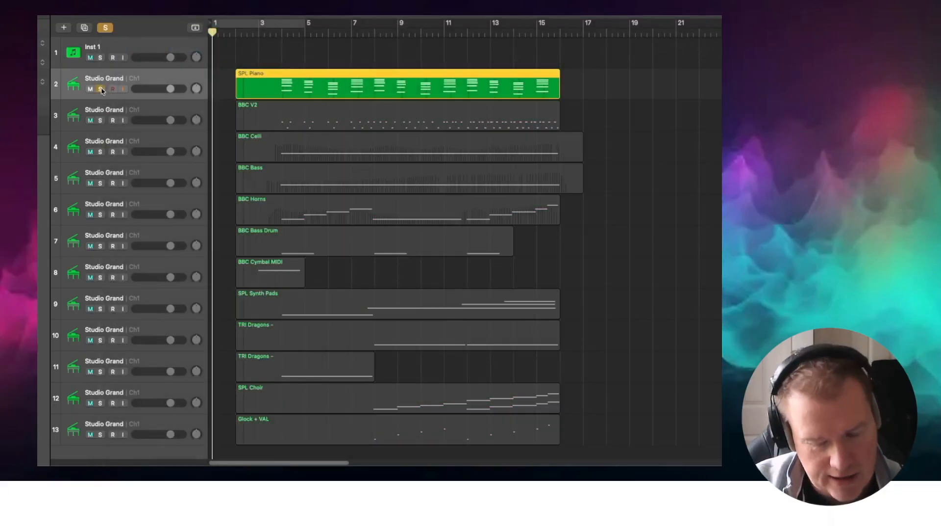
click(273, 33)
key(space)
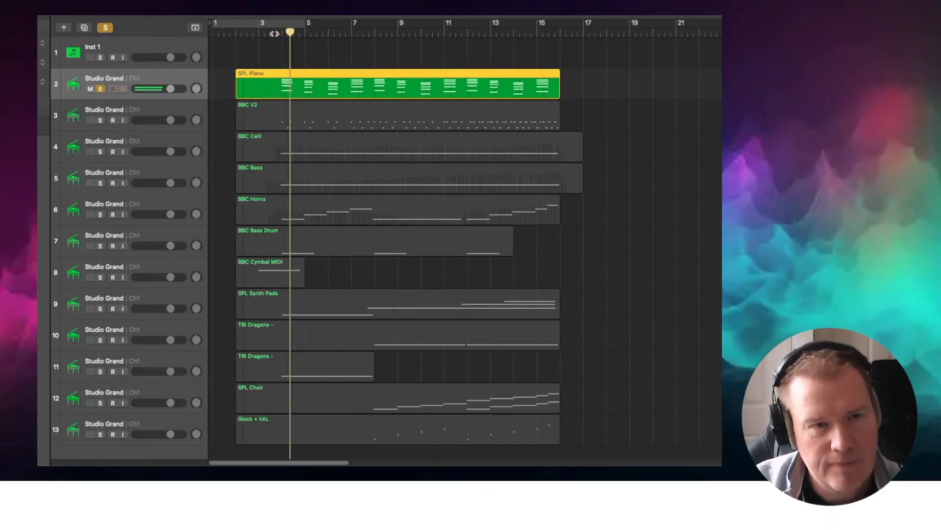
key(space)
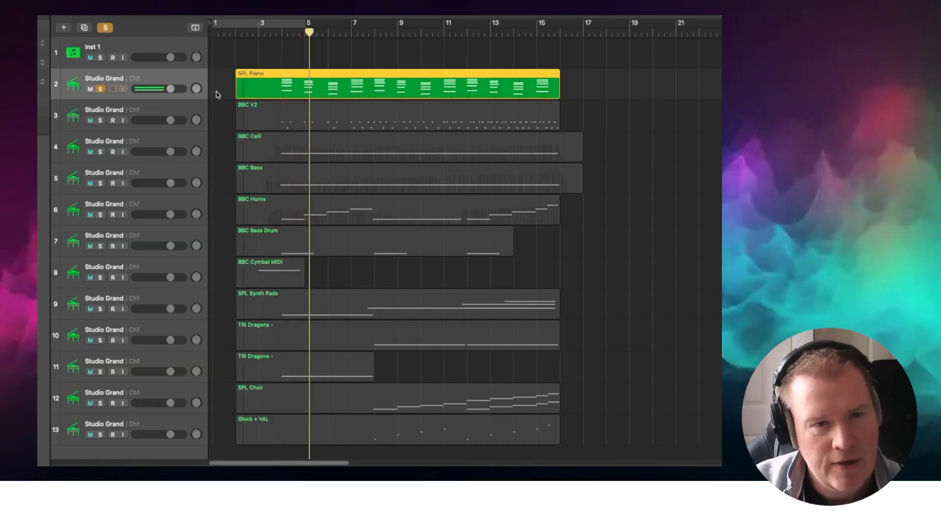
click(169, 111)
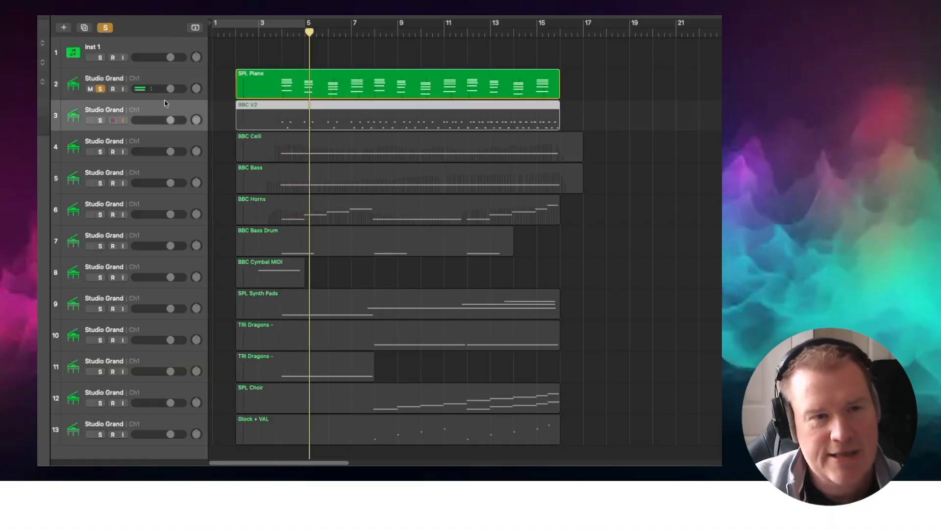
click(159, 81)
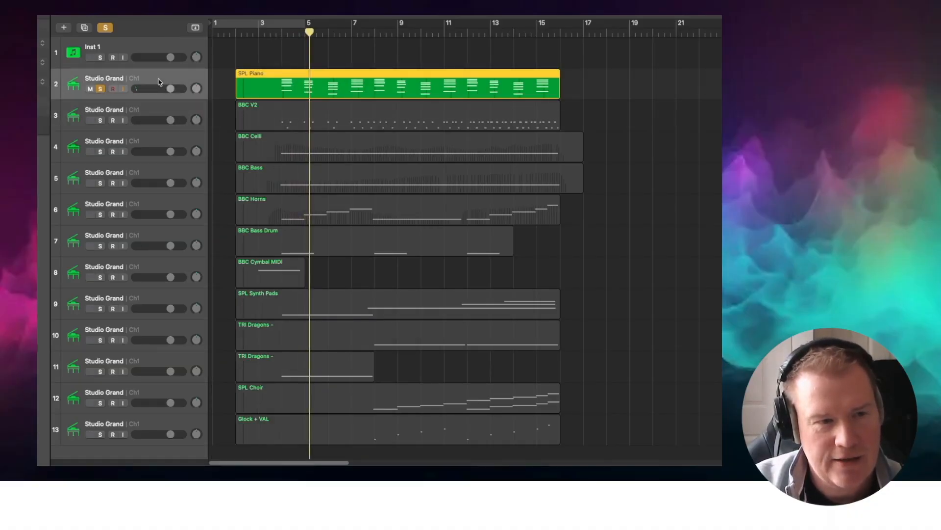
click(39, 244)
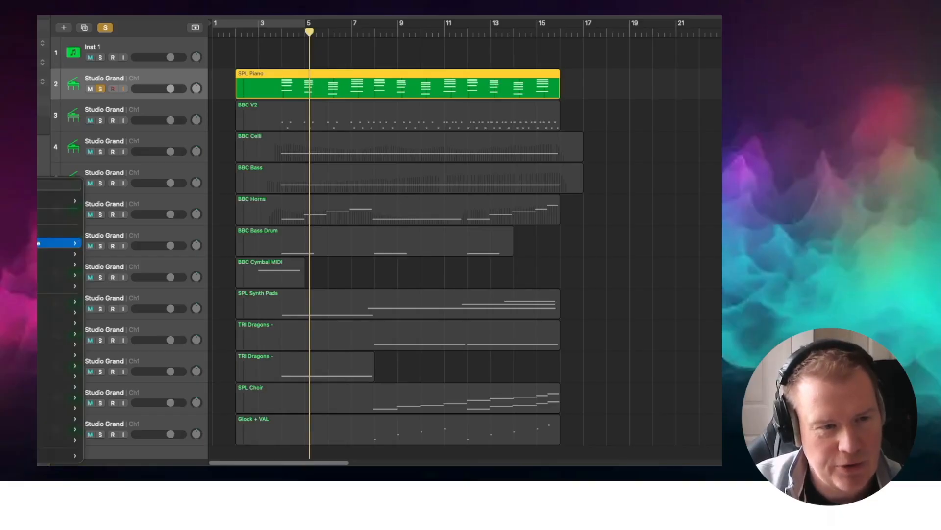
click(40, 216)
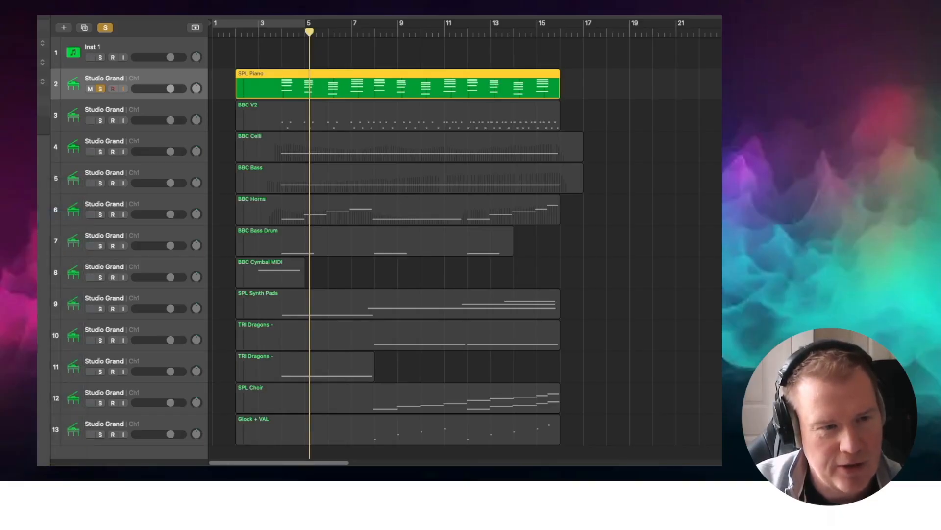
click(40, 252)
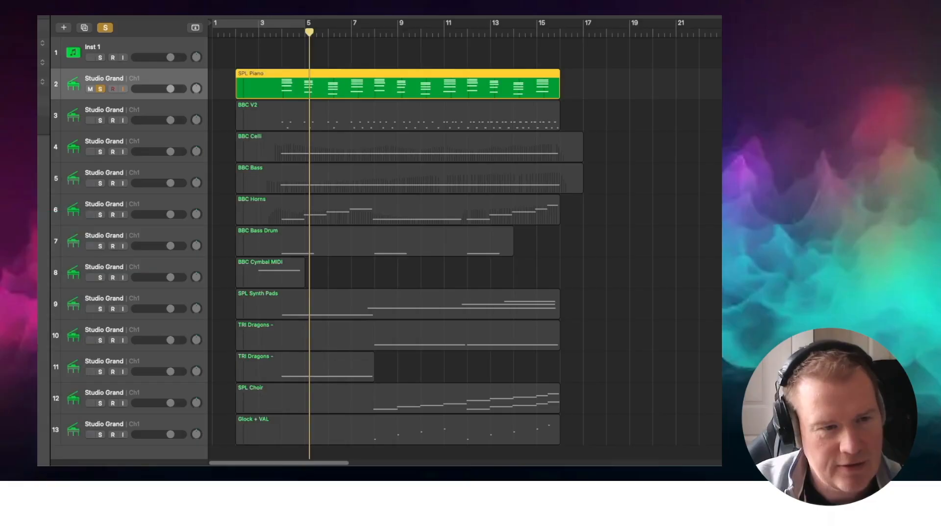
click(39, 252)
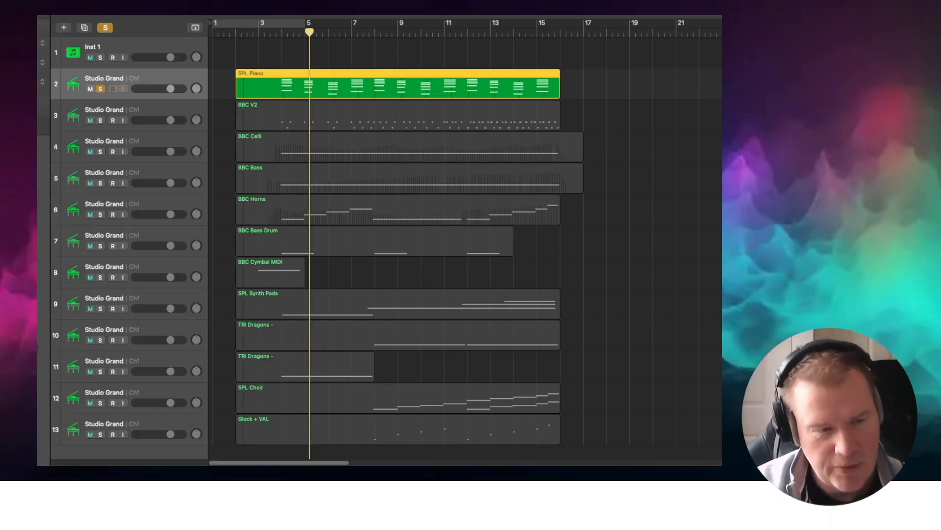
Step: Lower the SPL Piano track's volume slightly and play it back
drag(170, 89, 164, 89)
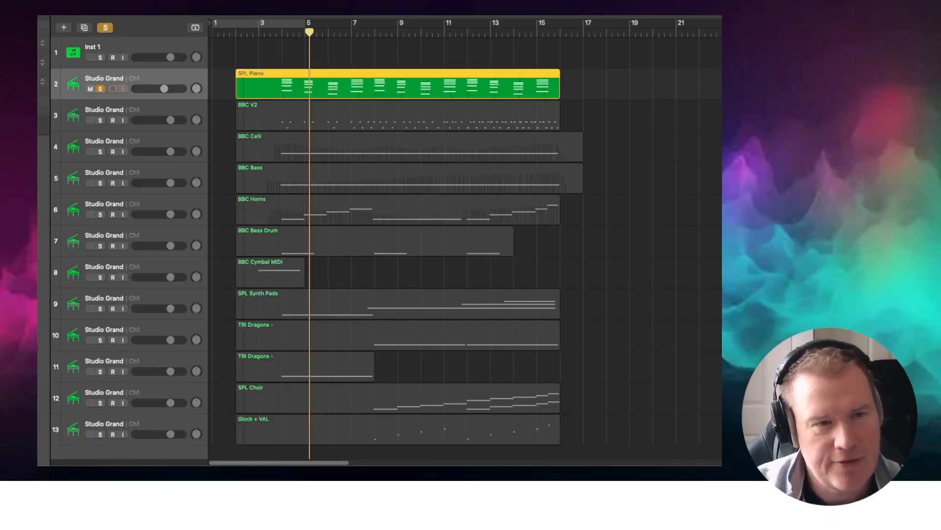
key(space)
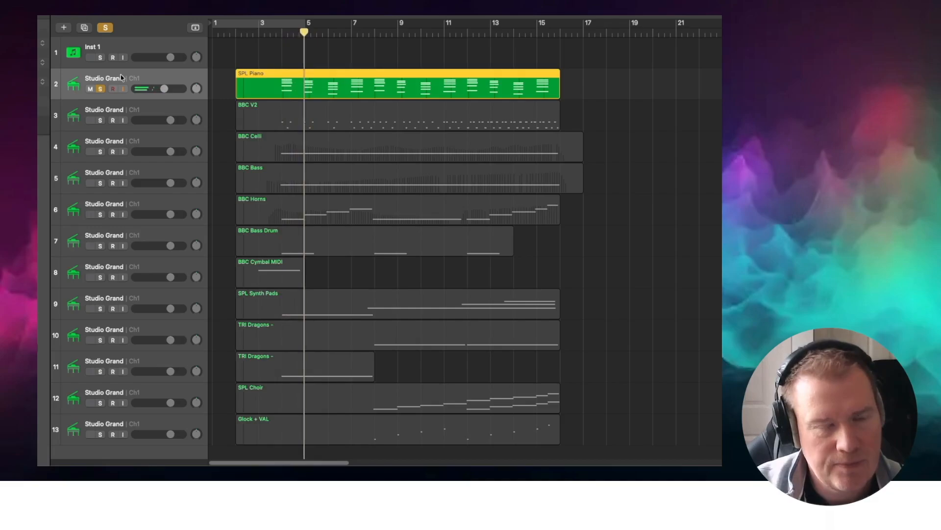
click(121, 113)
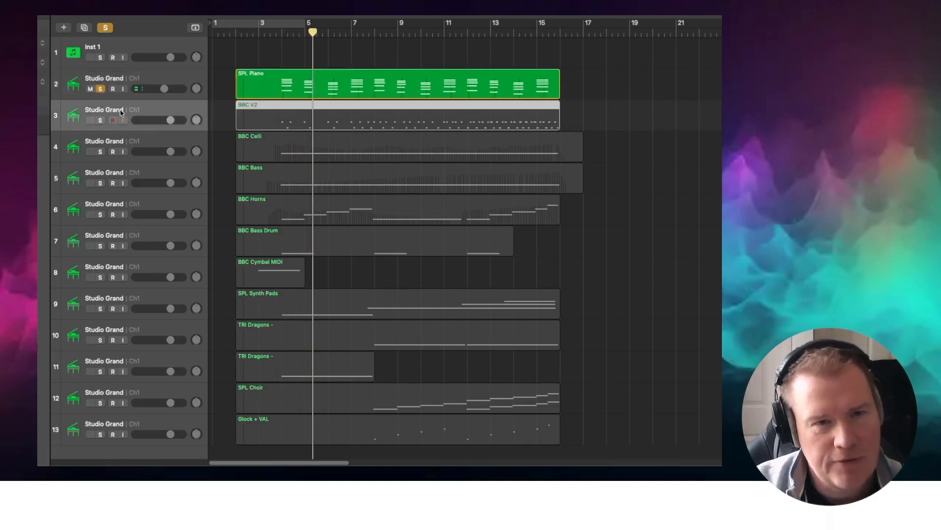
Step: Rename the track holding the SPL Piano region to "SPL Piano"
double_click(127, 77)
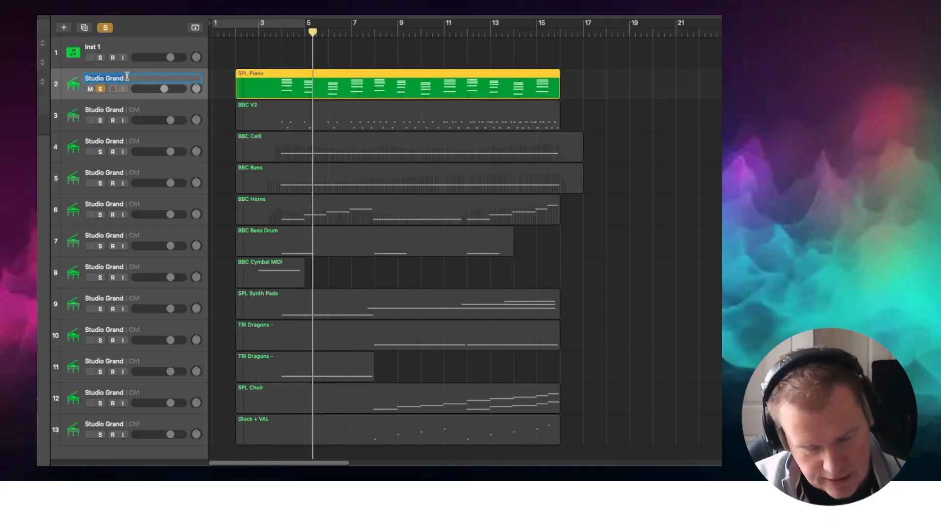
text(SPL Pl)
text(ano)
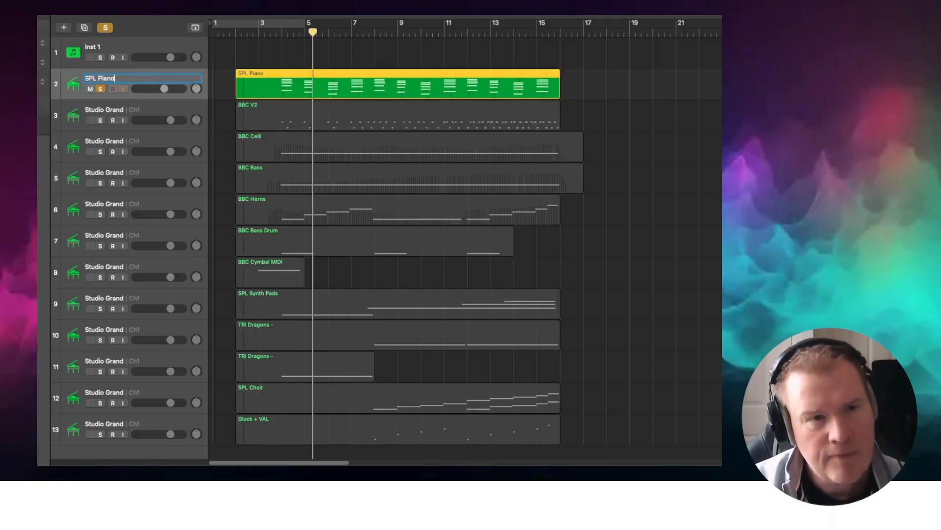
key(Return)
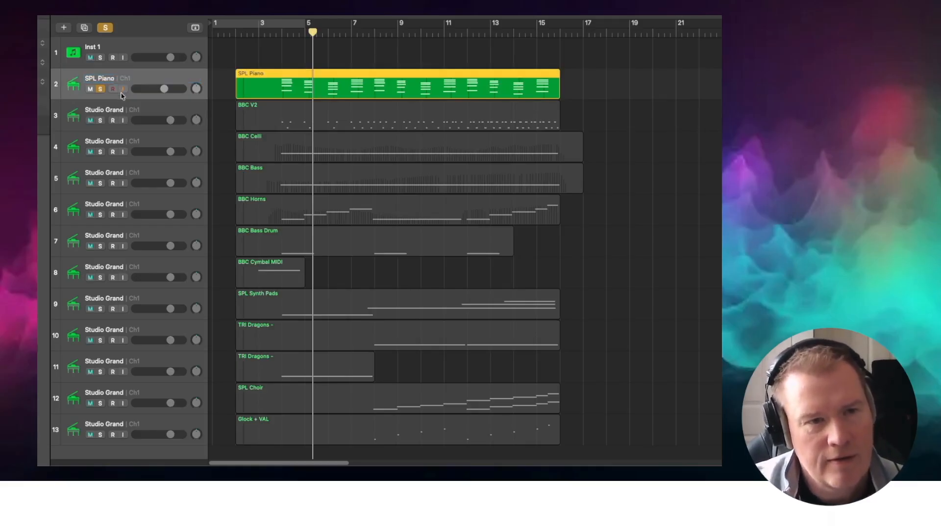
Step: Replace the Studio Piano instrument on the BBC V2 region's track with the BBC Symphony Orchestra plug-in in stereo
click(122, 110)
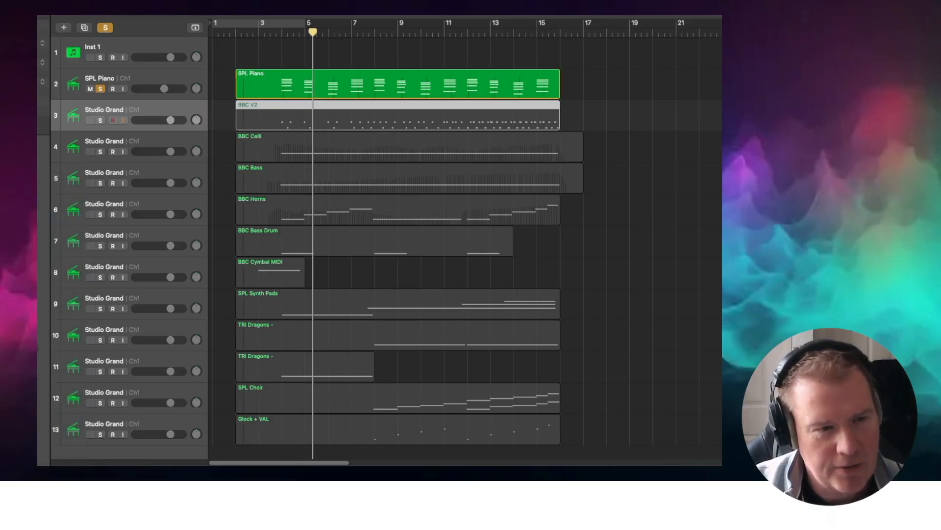
click(39, 243)
click(59, 216)
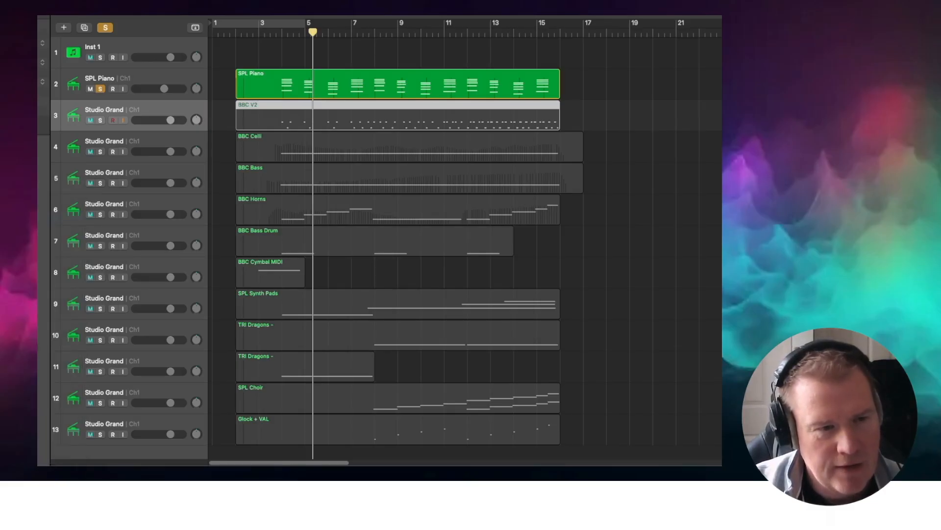
click(41, 253)
click(43, 216)
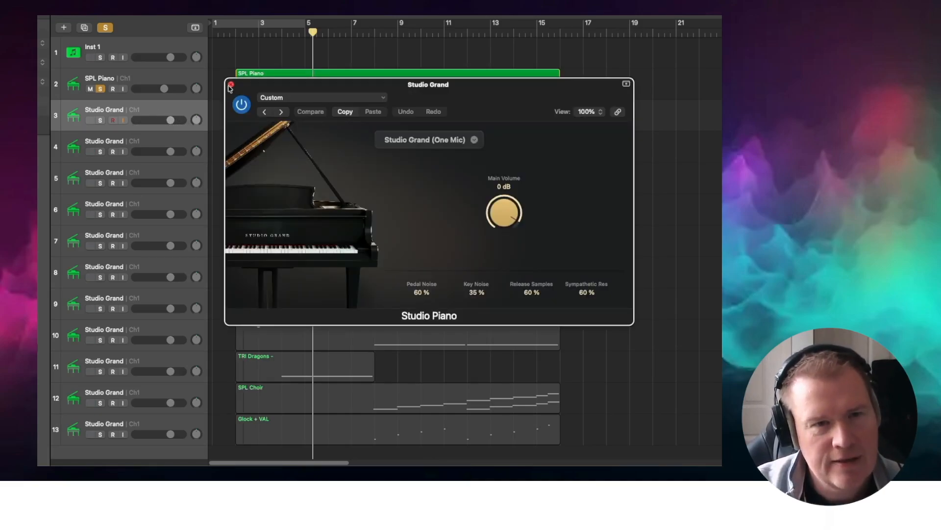
click(230, 86)
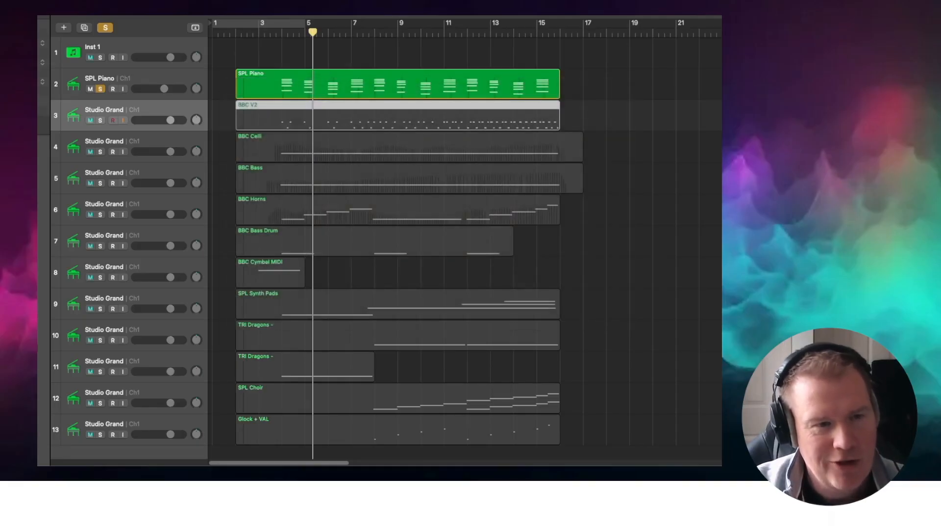
mouse_move(60, 303)
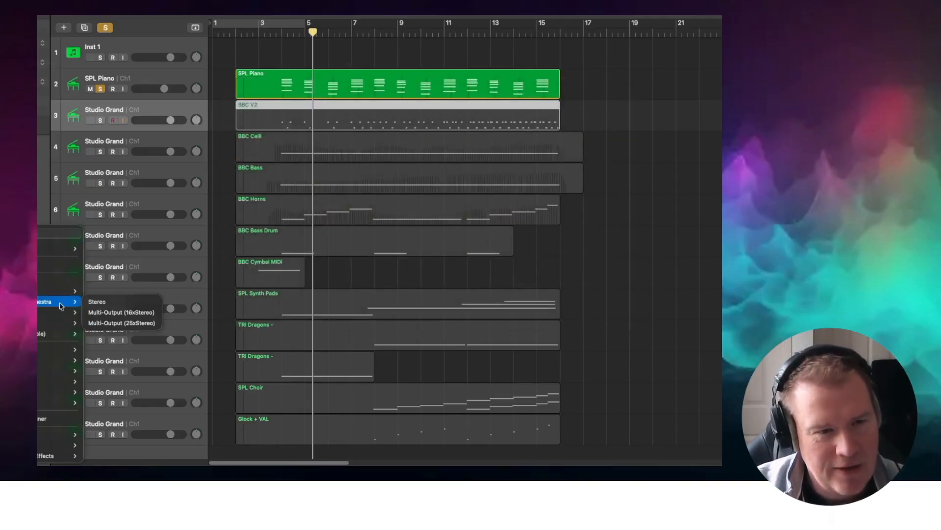
click(97, 301)
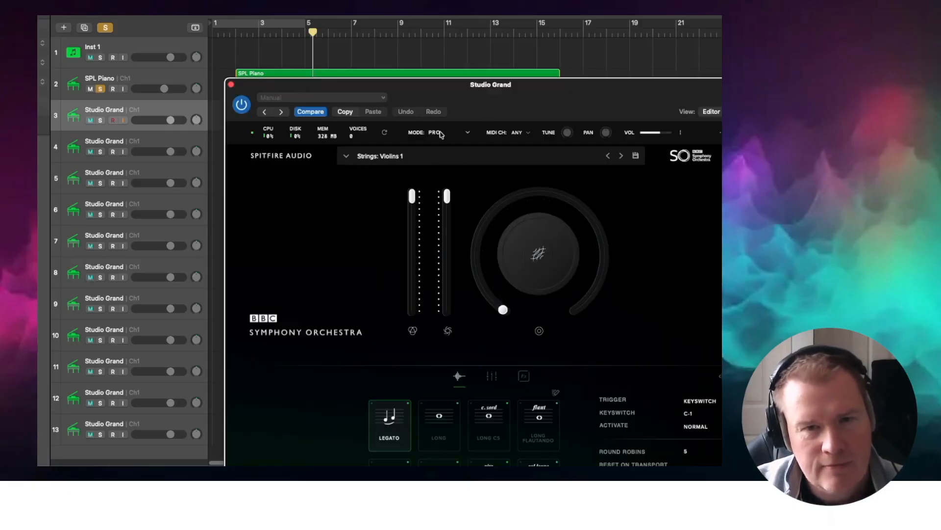
Step: Set BBC Symphony Orchestra to Discover mode and load Violins 2 with the Spiccato articulation
click(444, 133)
click(444, 179)
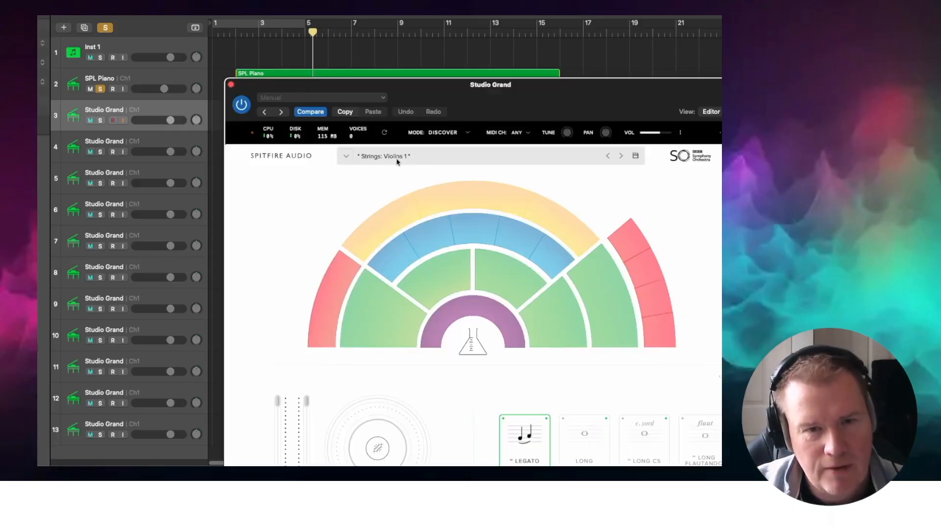
click(398, 160)
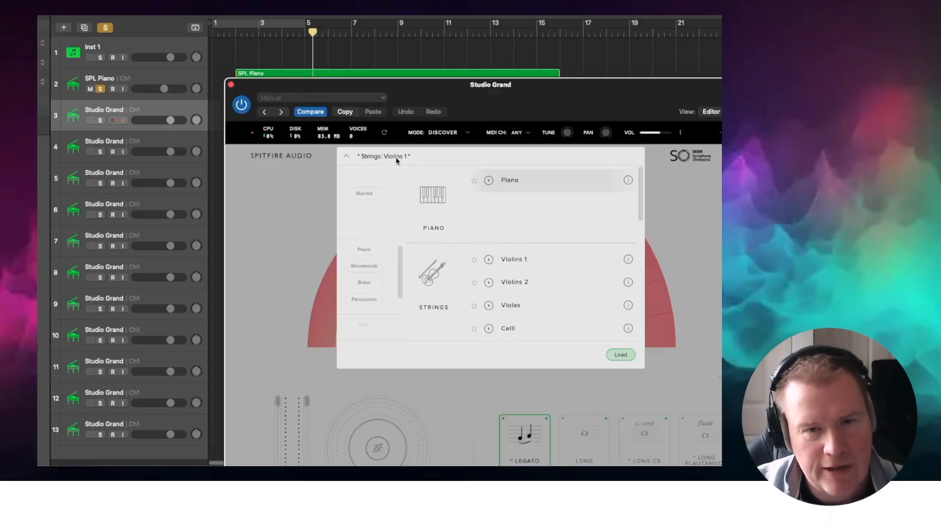
double_click(514, 282)
click(581, 431)
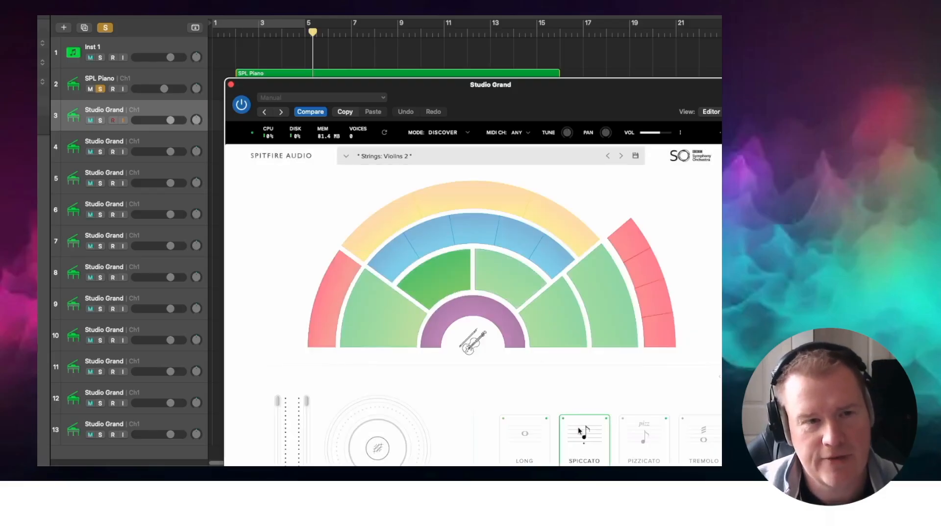
Step: Close the plug-in window and rename the track holding the BBC V2 region to "BBC V2"
click(232, 87)
double_click(97, 109)
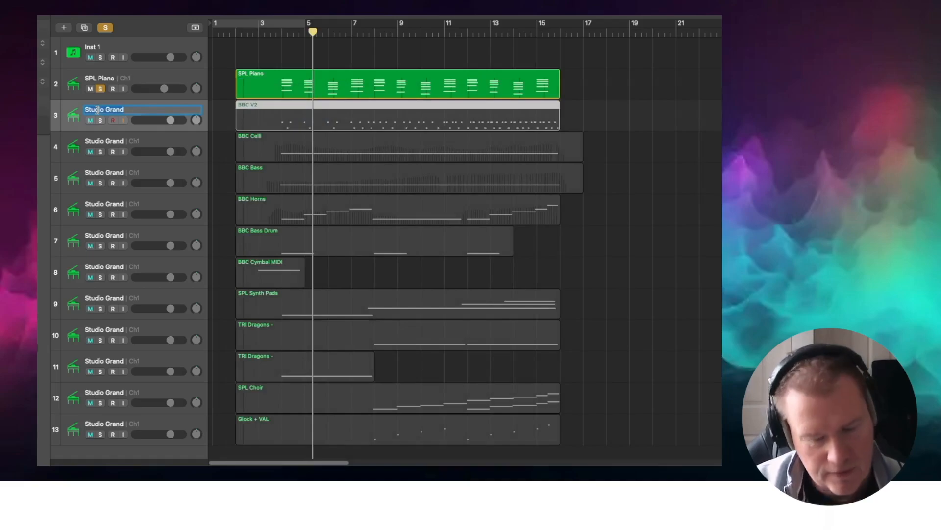
text(BBC V2)
key(Return)
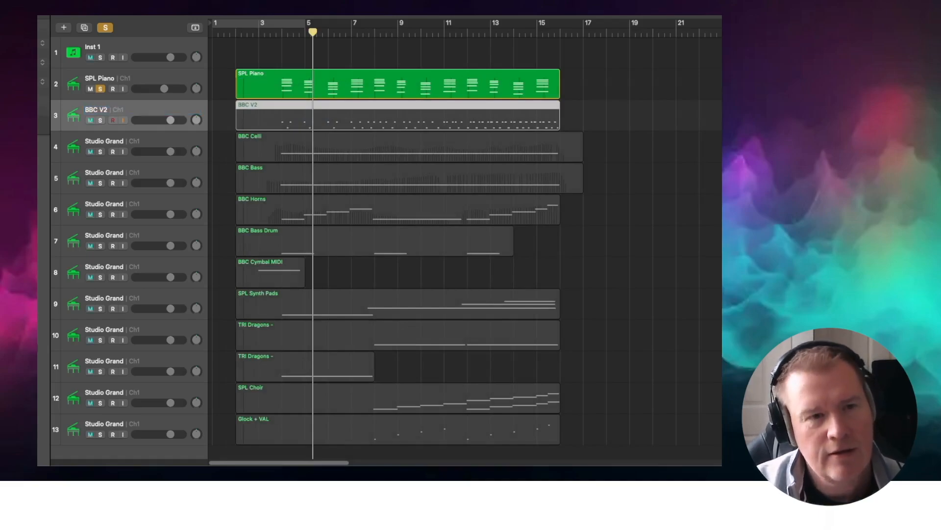
Step: Solo the BBC V2 track and play it back together with the piano from around bar 4
click(101, 120)
click(275, 36)
key(space)
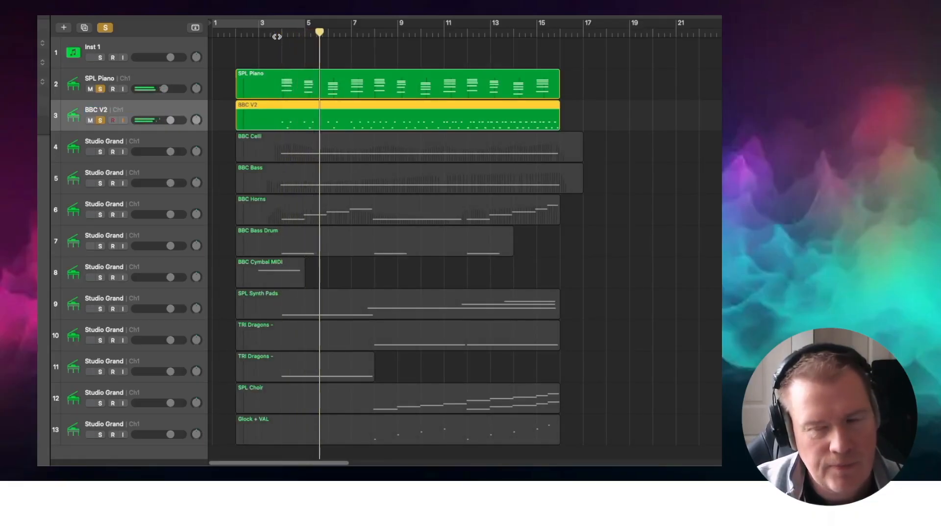
Step: Replace the instrument on the BBC Celli region's track with the BBC Symphony Orchestra plug-in
click(135, 143)
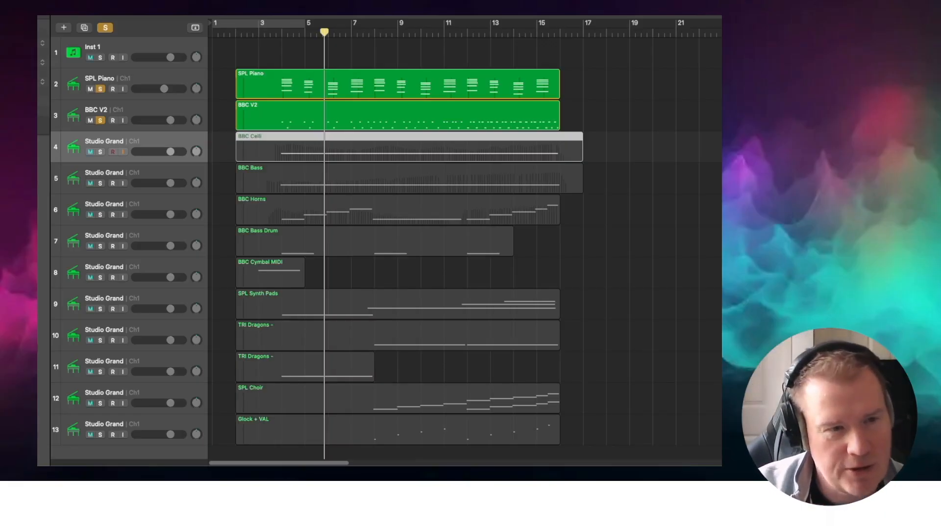
click(38, 228)
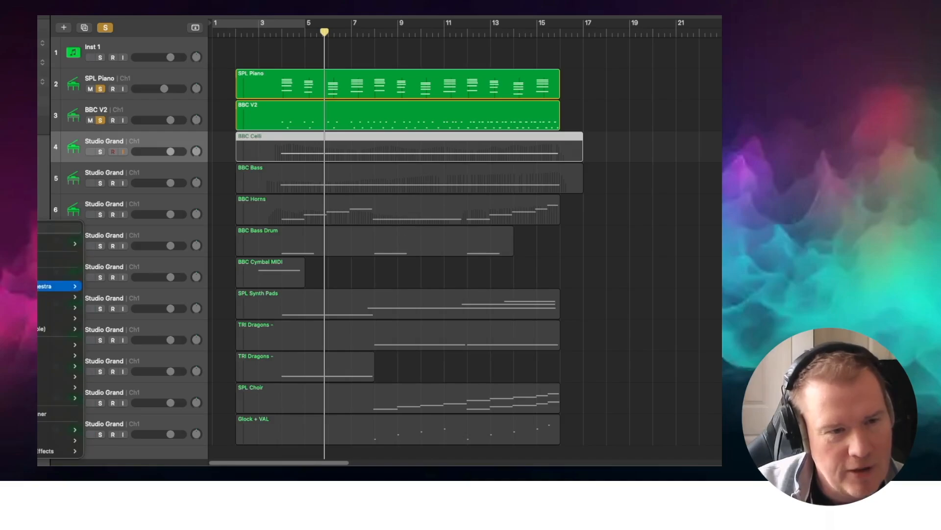
mouse_move(39, 288)
click(96, 286)
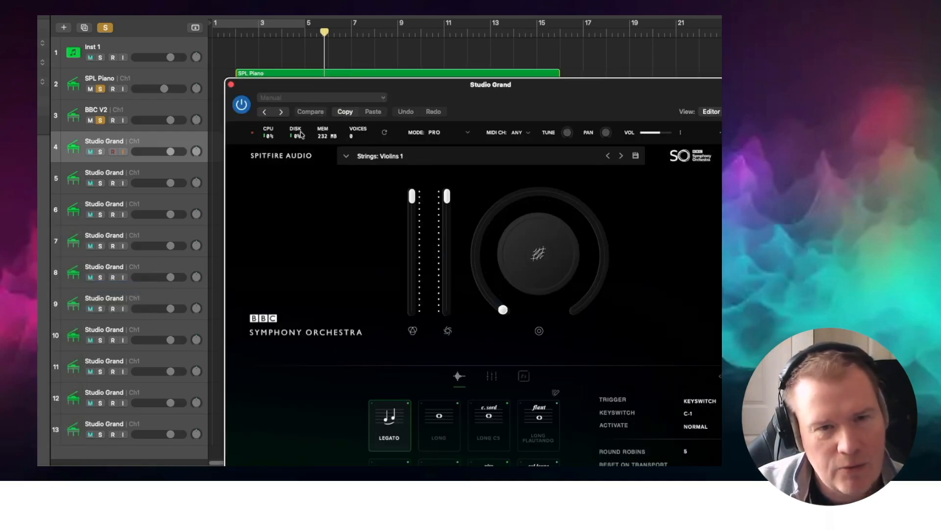
drag(311, 86, 323, 38)
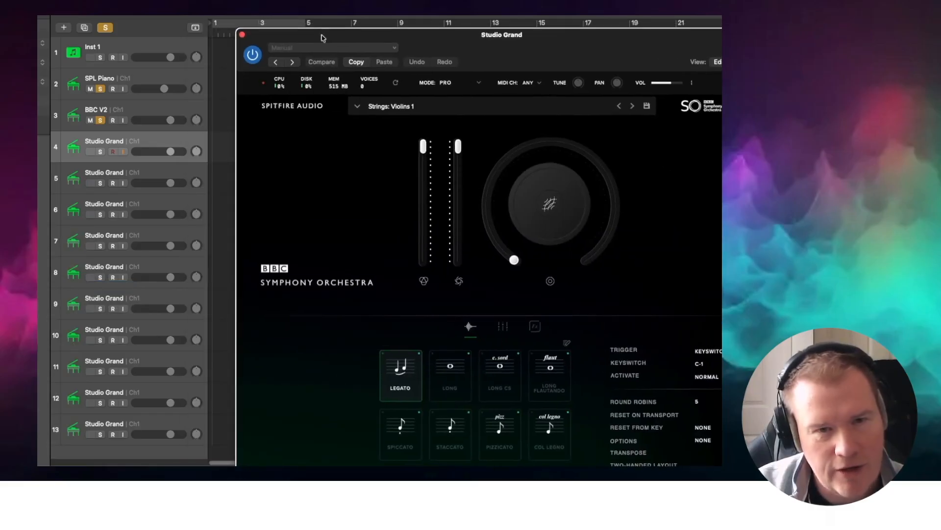
Step: Switch BBC Symphony Orchestra to Discover mode, load Celli and close the plug-in window
click(399, 110)
click(435, 85)
click(452, 122)
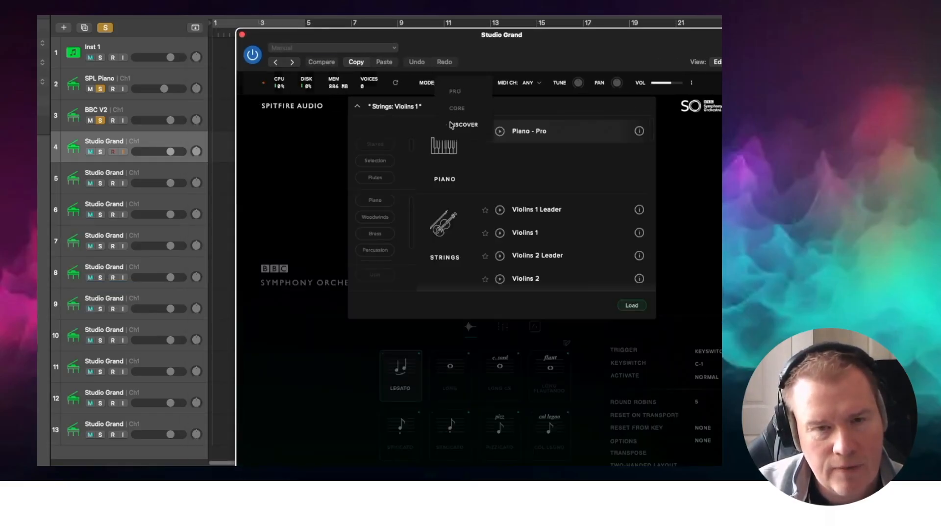
mouse_move(478, 181)
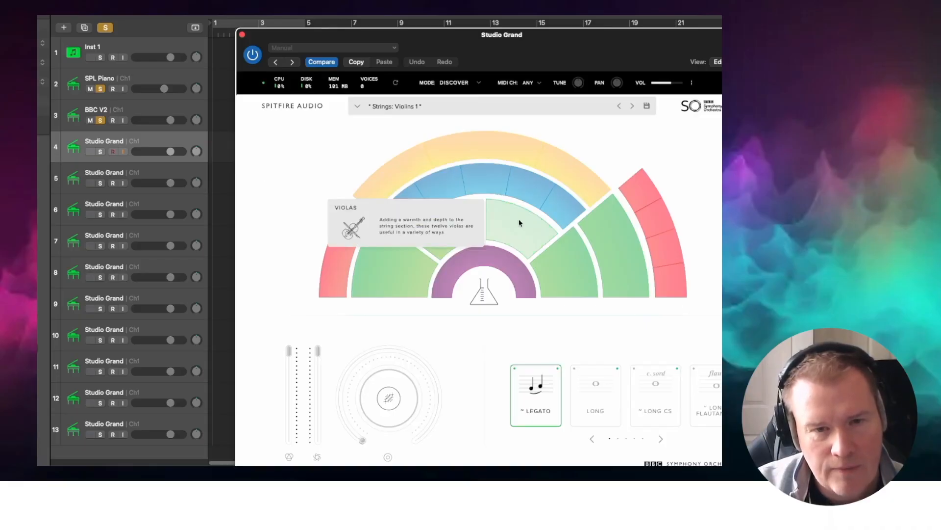
click(554, 266)
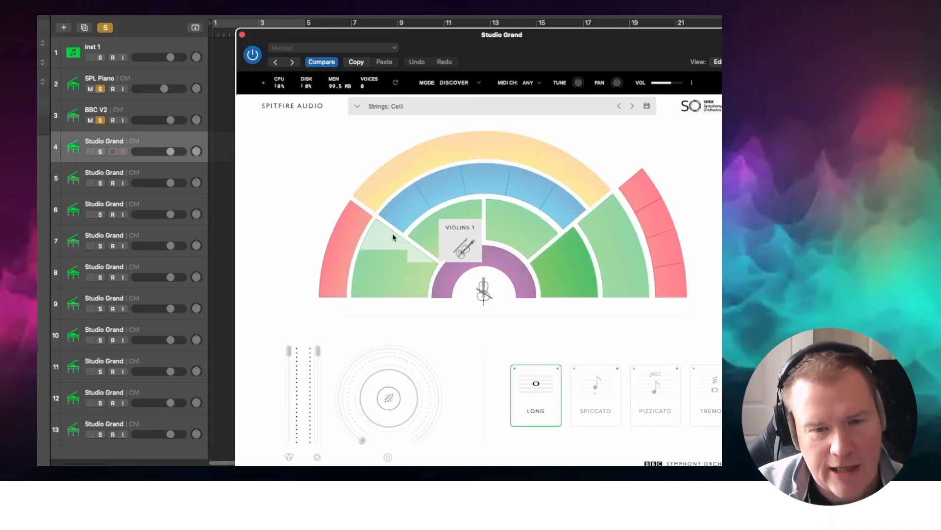
click(242, 35)
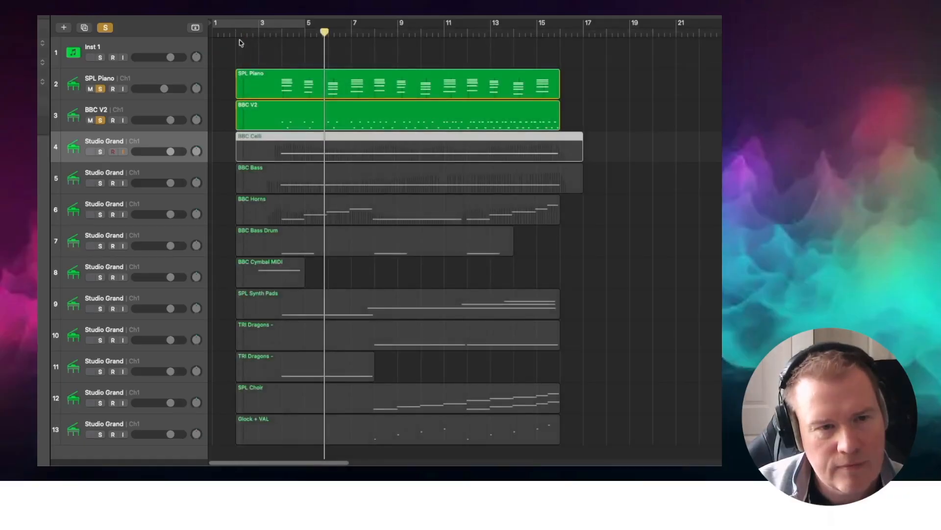
Step: Solo the BBC Celli region's track and add a new track with duplicate settings below it
click(101, 152)
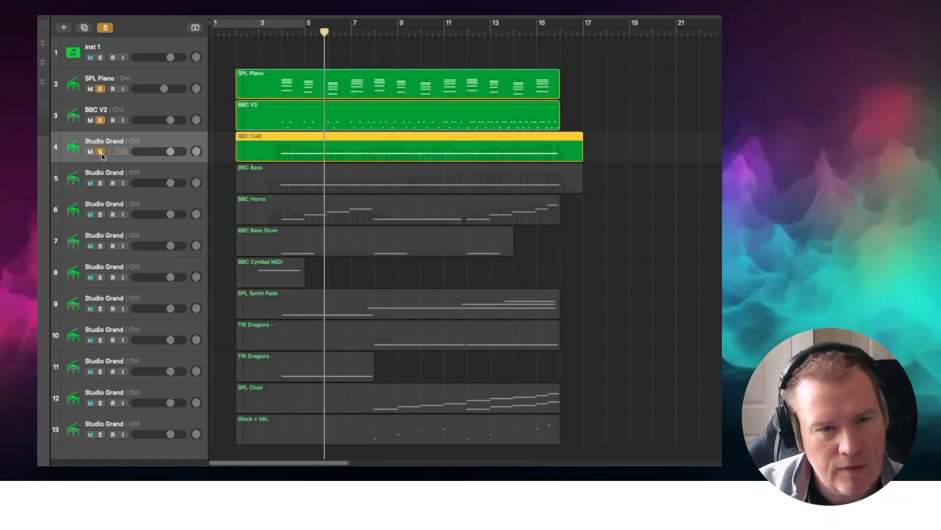
right_click(145, 145)
click(160, 210)
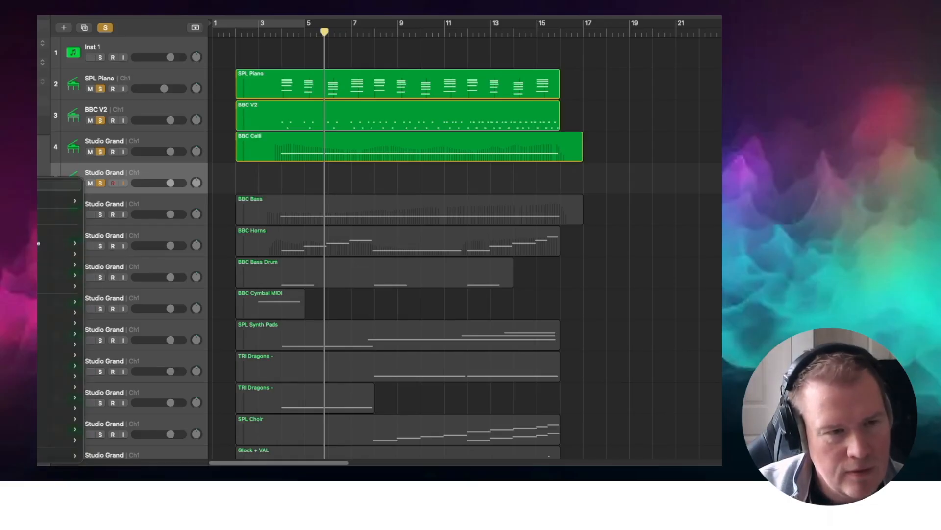
click(101, 145)
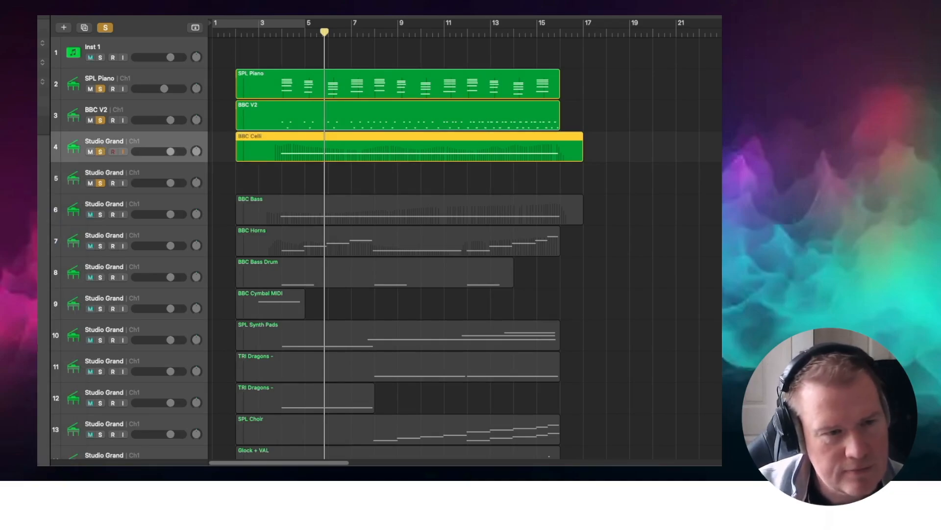
click(39, 216)
click(40, 216)
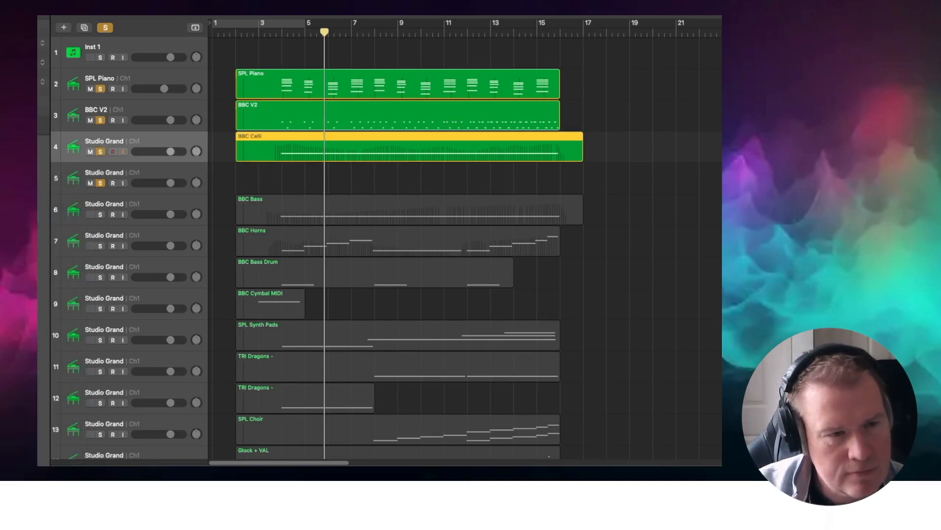
click(38, 253)
click(39, 217)
click(38, 253)
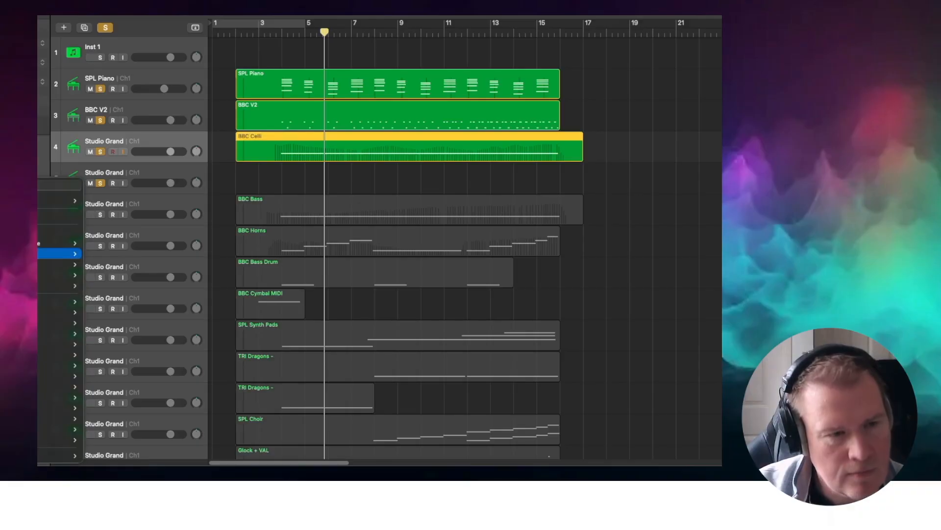
click(40, 216)
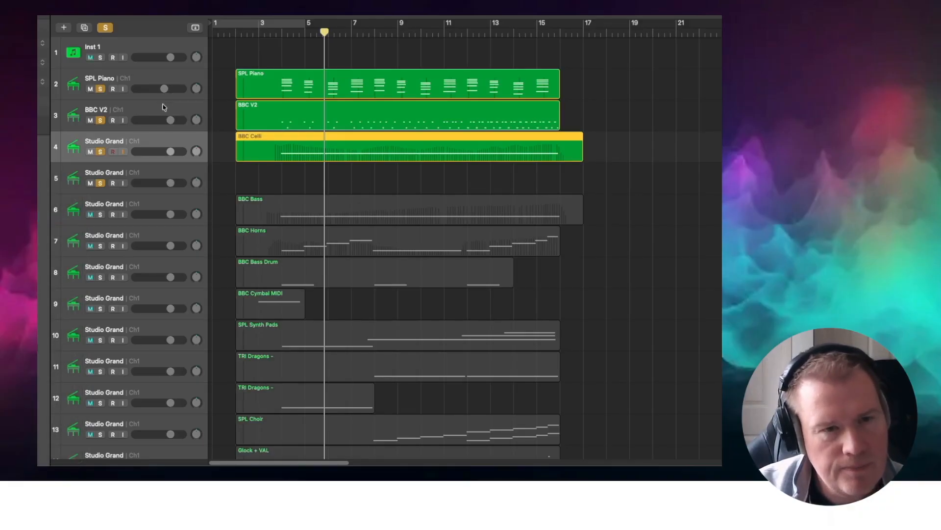
click(160, 106)
click(157, 145)
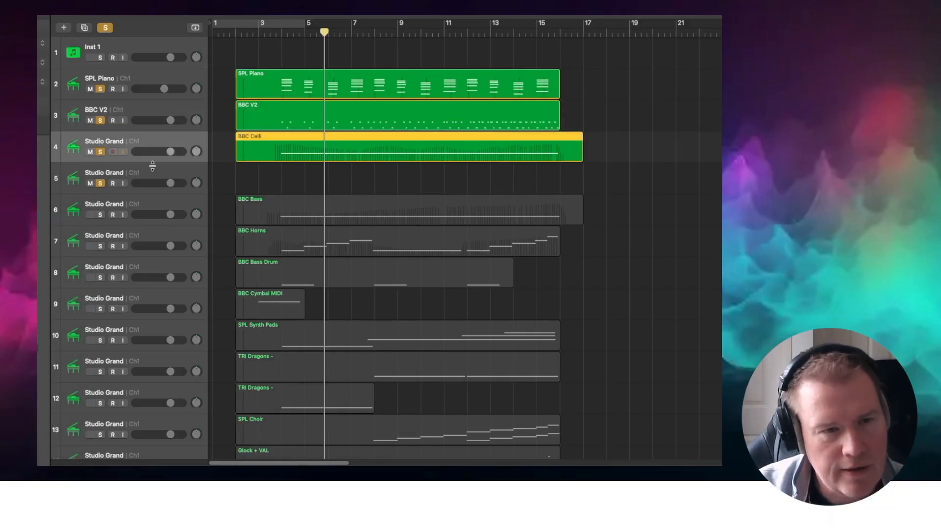
Step: Load Basses in the duplicated track's BBC Symphony Orchestra and move the BBC Bass region onto that track
click(155, 175)
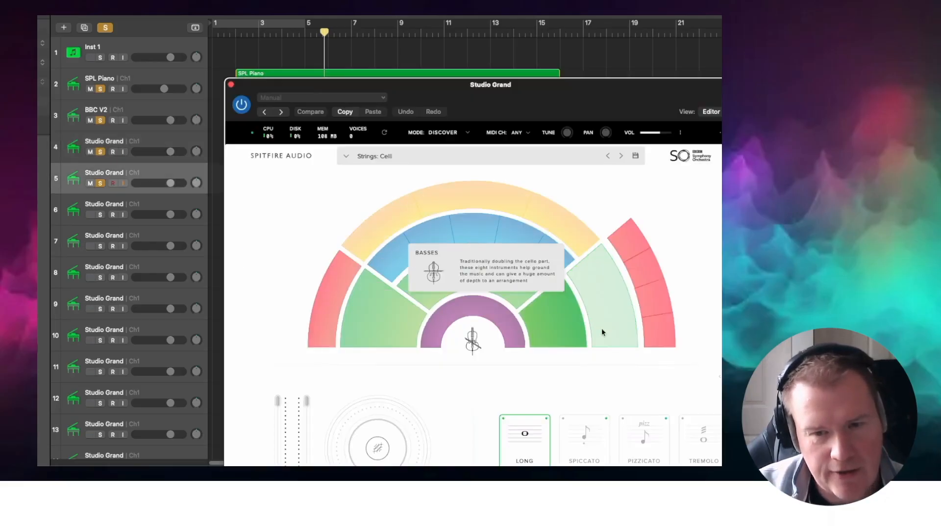
click(603, 331)
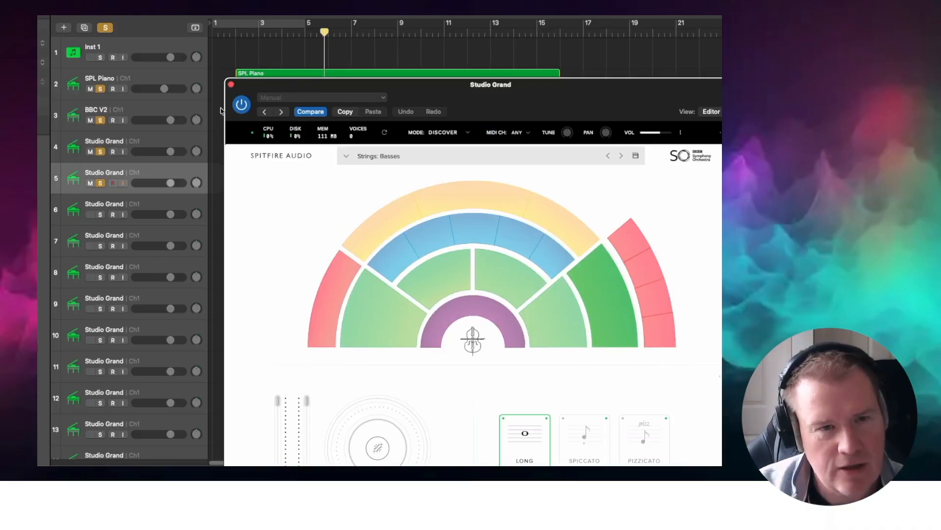
click(230, 86)
drag(271, 198, 273, 187)
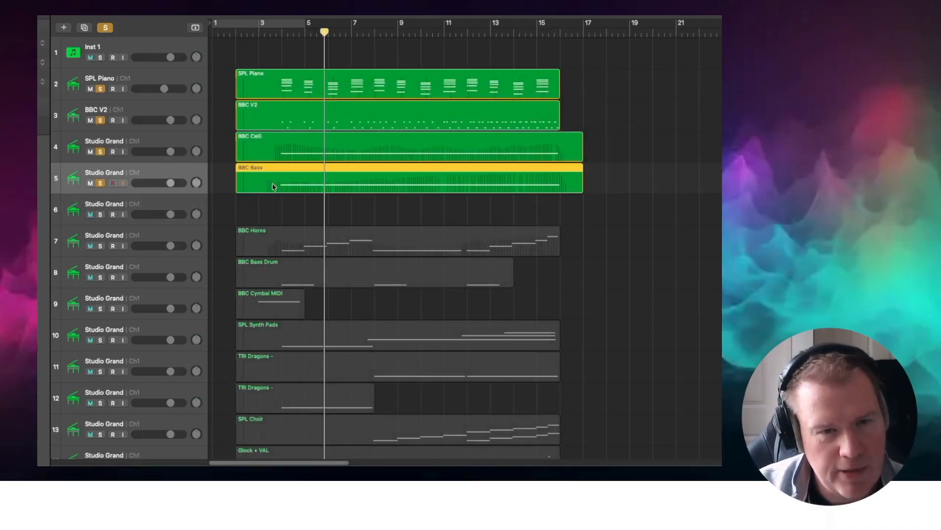
Step: Play back the piano, violins, celli and basses together from around bar 4
click(277, 33)
key(space)
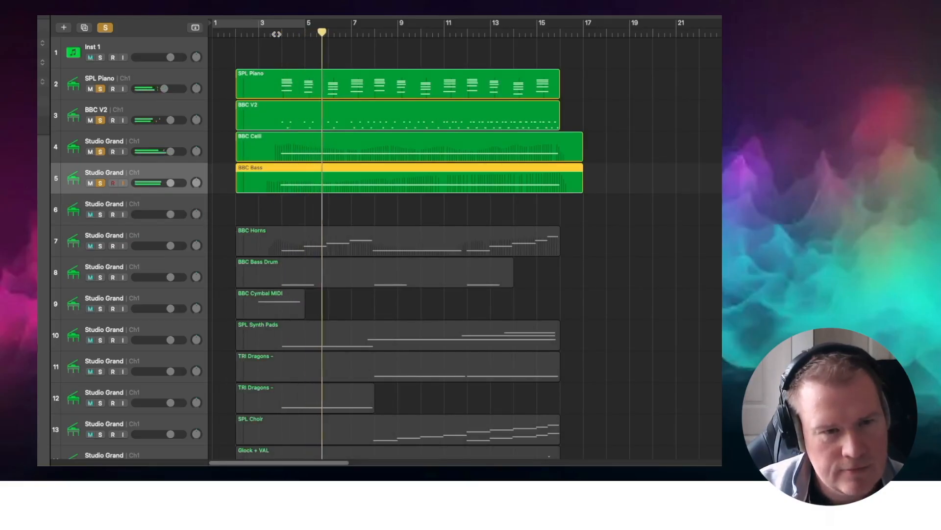
key(space)
Step: Delete the emptied Studio Grand track between the BBC Bass and BBC Horns regions
click(189, 208)
right_click(189, 208)
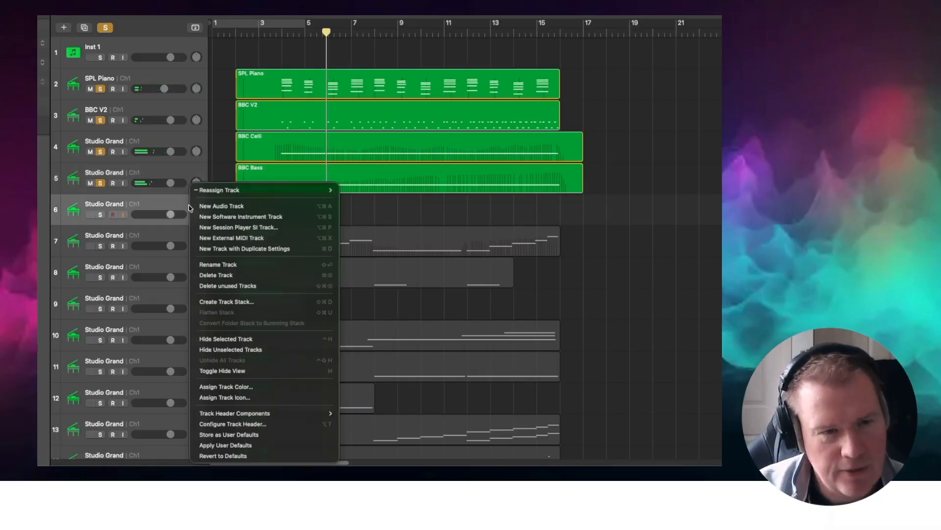
click(209, 270)
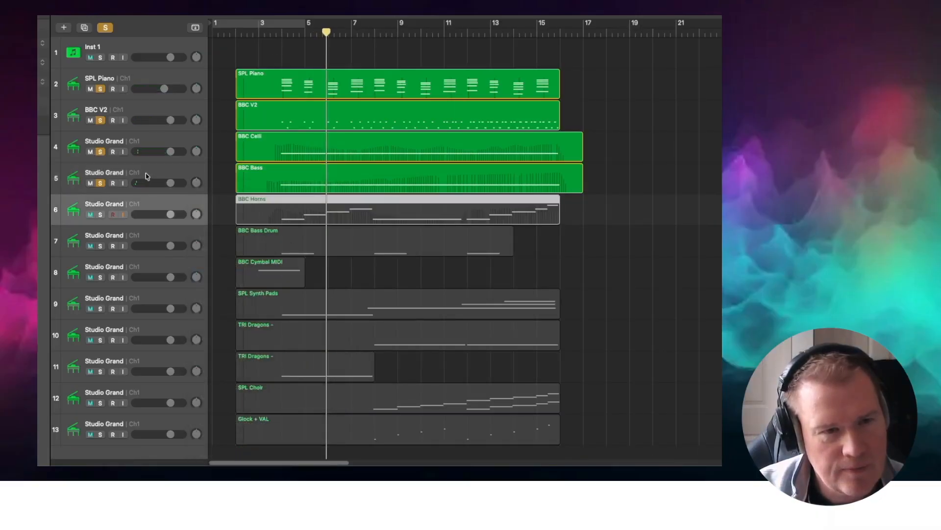
Step: Rename the tracks holding the celli and bass regions to "BBC Celli" and "BBC Bass"
double_click(108, 141)
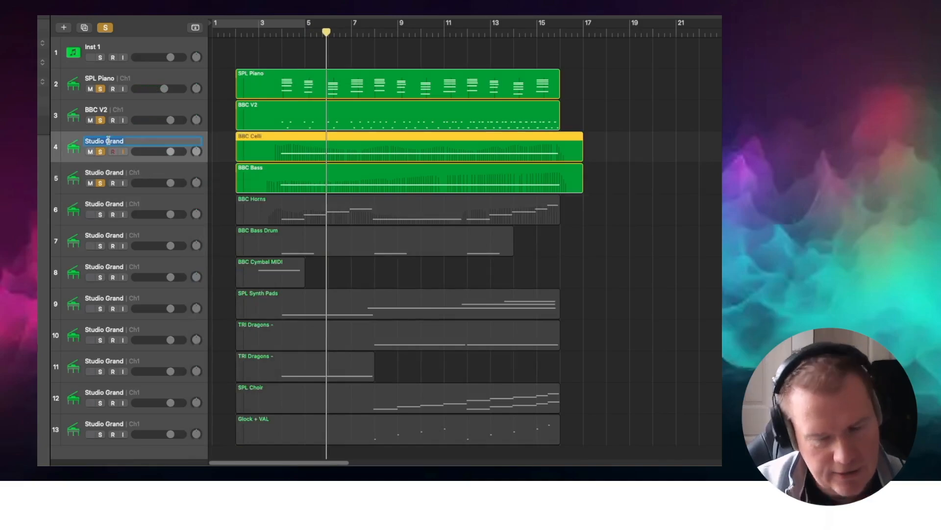
text(BBC C)
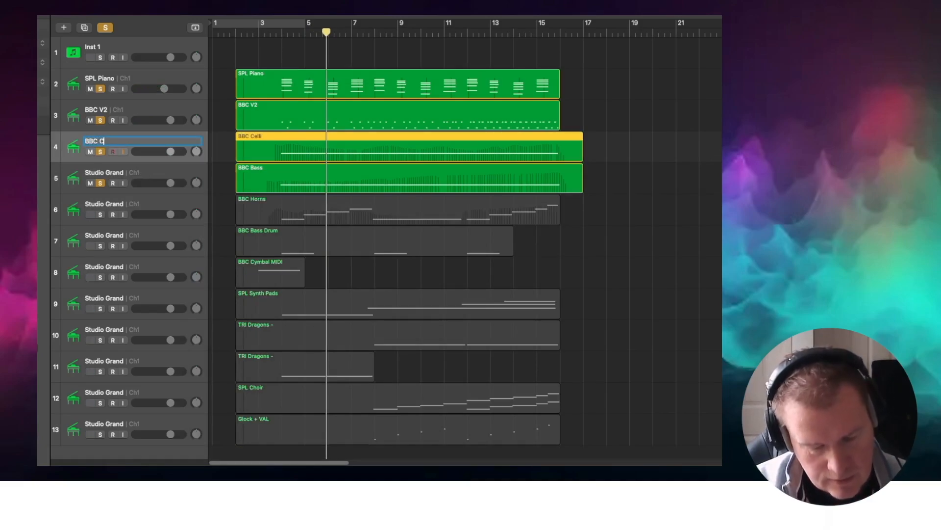
text(elli)
key(Return)
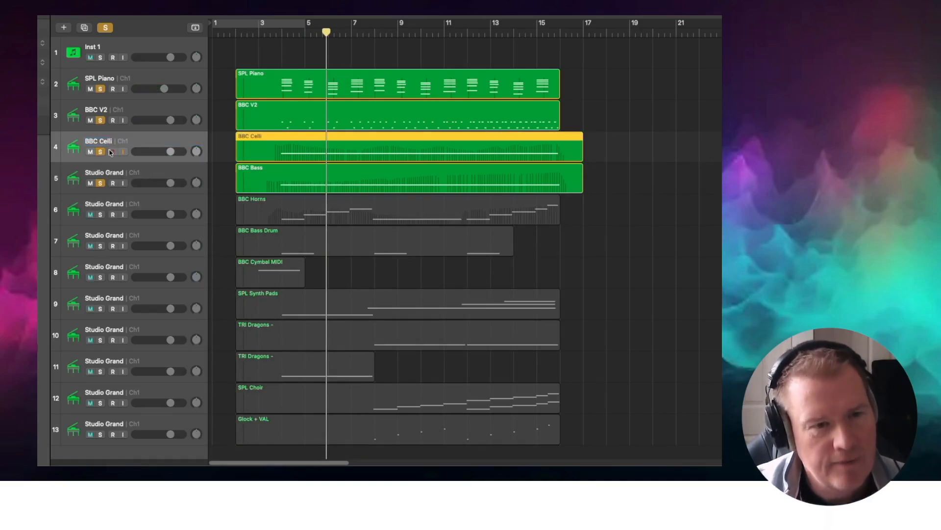
double_click(106, 172)
text(BBC Bass)
key(Return)
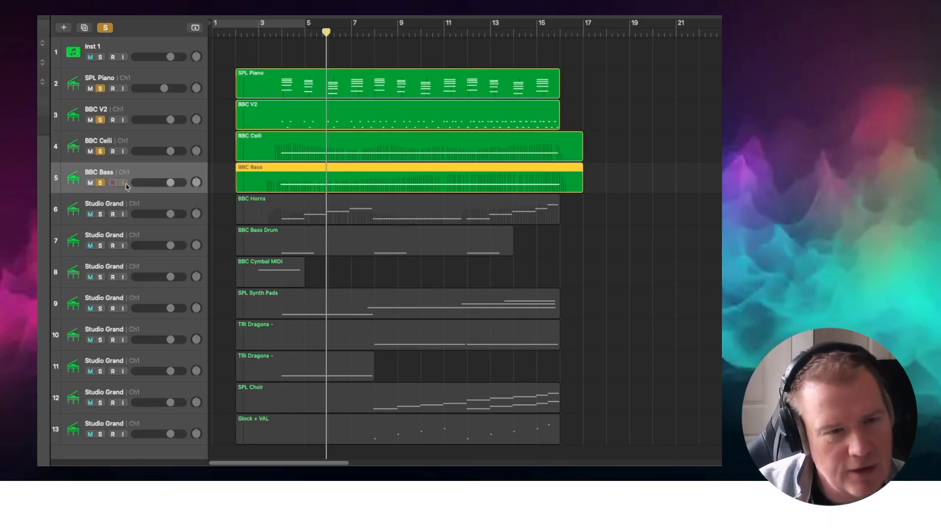
Step: Add a track with duplicate settings of BBC Bass and load Horns a4 in its BBC Symphony Orchestra
right_click(163, 175)
click(179, 240)
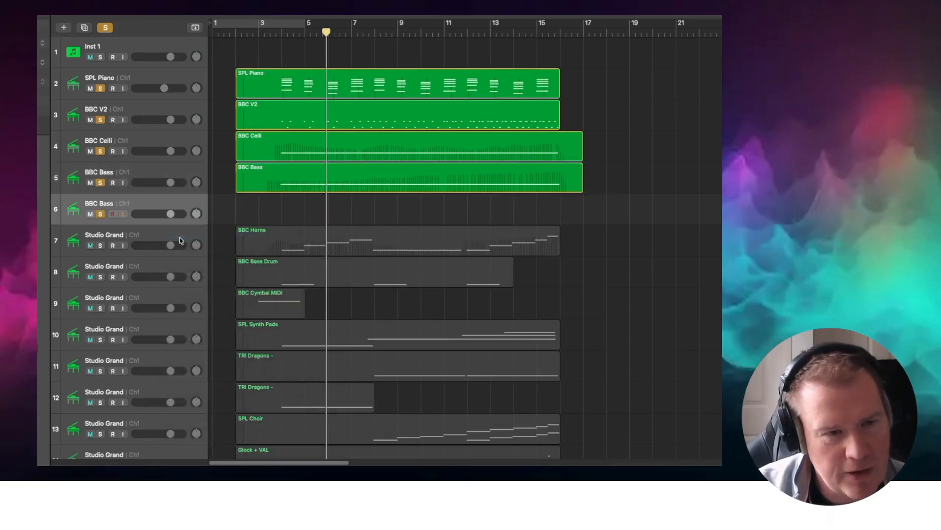
key(v)
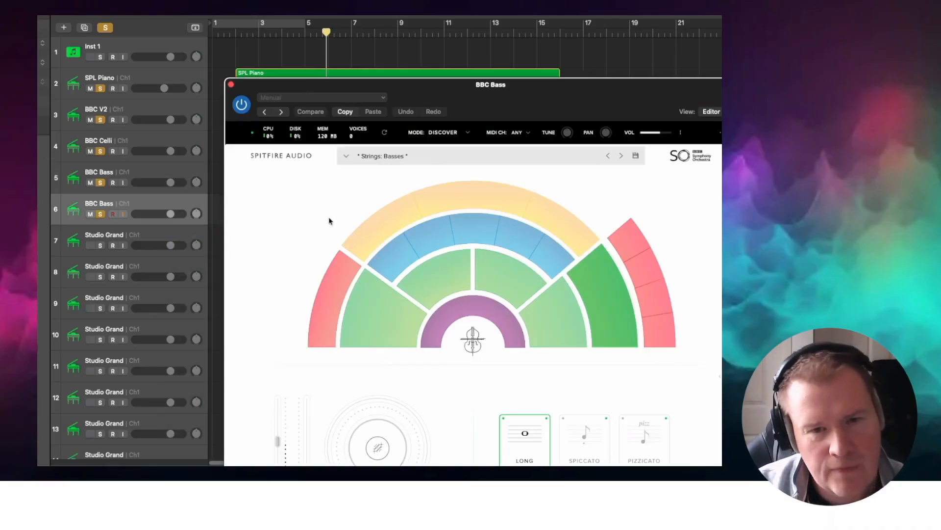
click(337, 275)
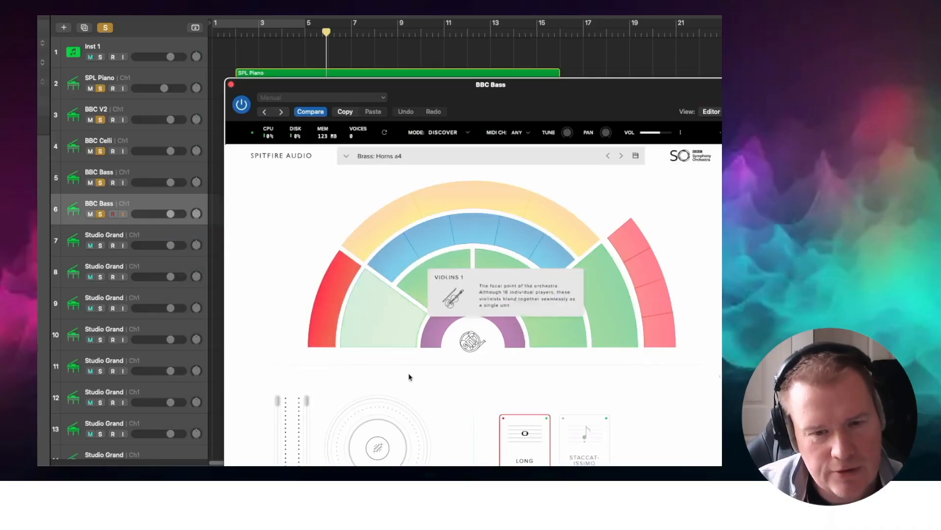
click(231, 87)
Step: Move the BBC Horns region onto the duplicated track, play it back and delete the emptied Studio Grand track
drag(291, 238, 291, 219)
key(space)
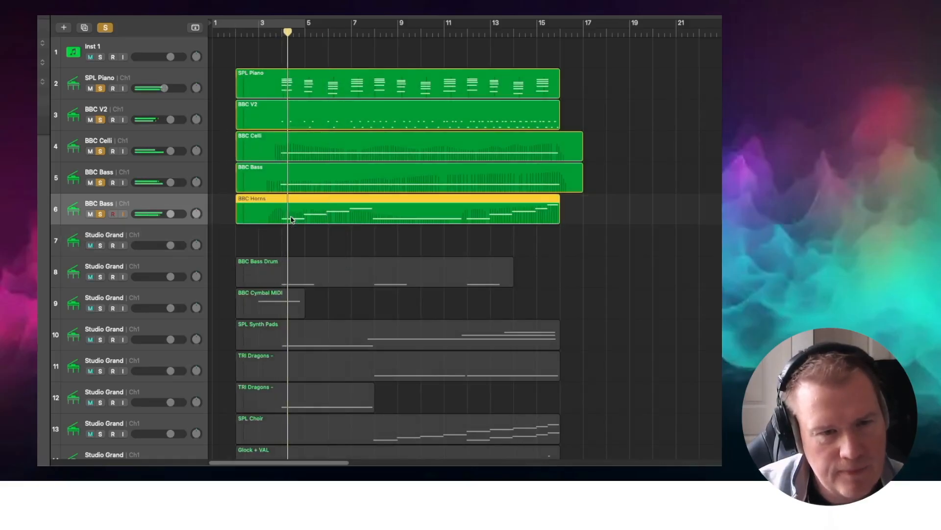
right_click(147, 241)
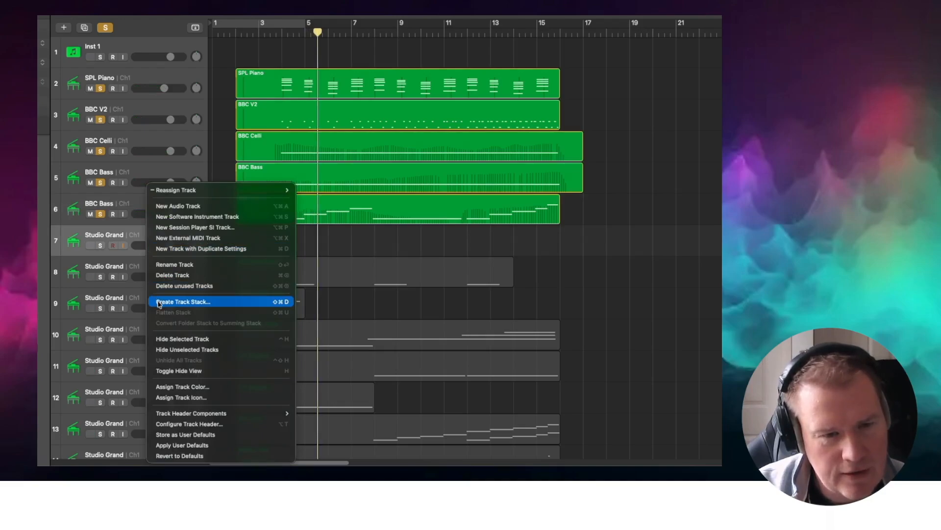
click(171, 279)
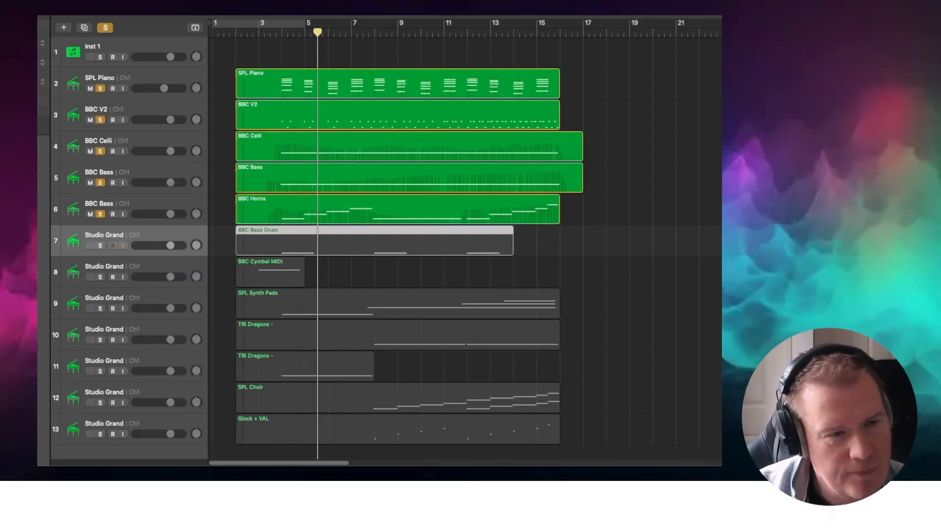
click(128, 212)
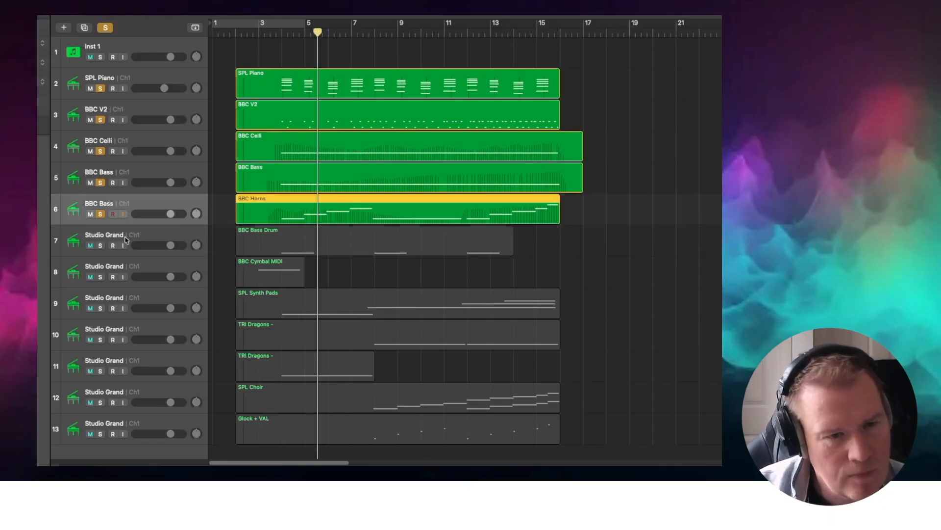
Step: Add a track with duplicate settings of the horns track and load Percussion with Untuned Percussion in its BBC Symphony Orchestra
click(126, 240)
click(143, 209)
right_click(144, 208)
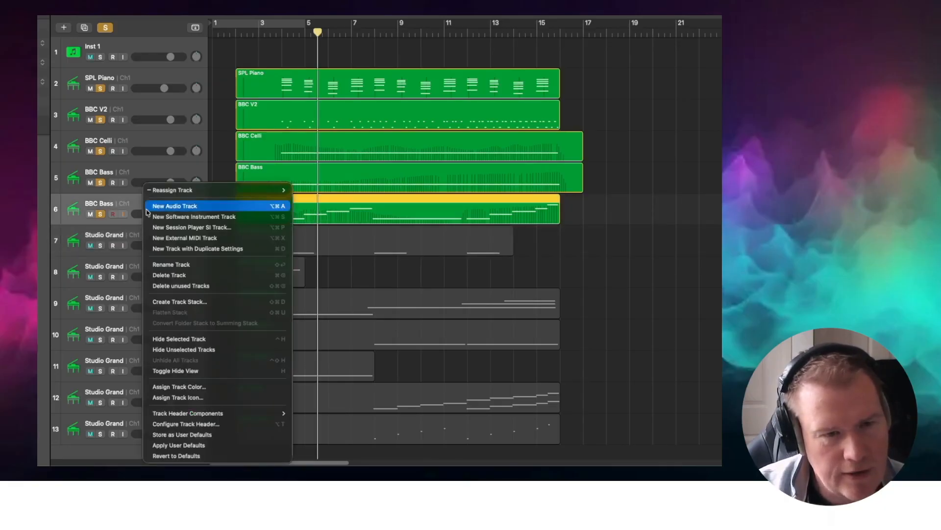
click(157, 249)
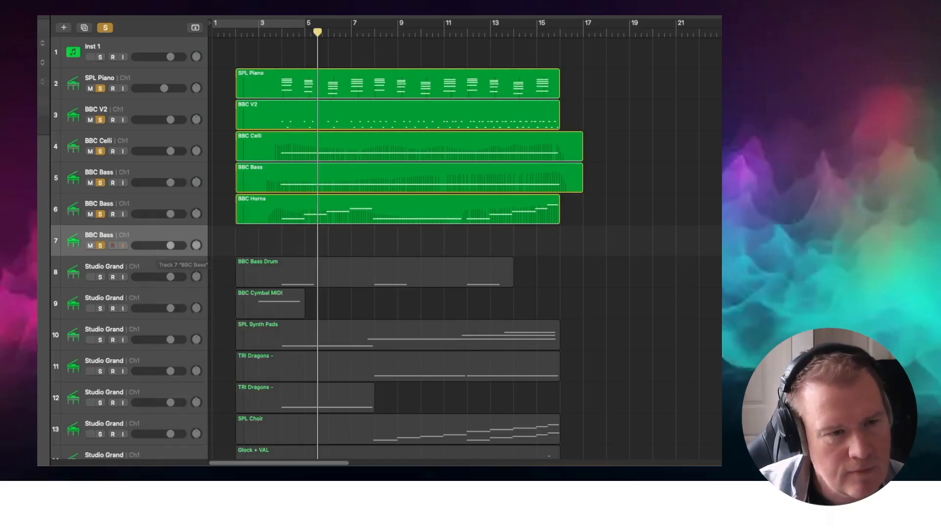
click(38, 197)
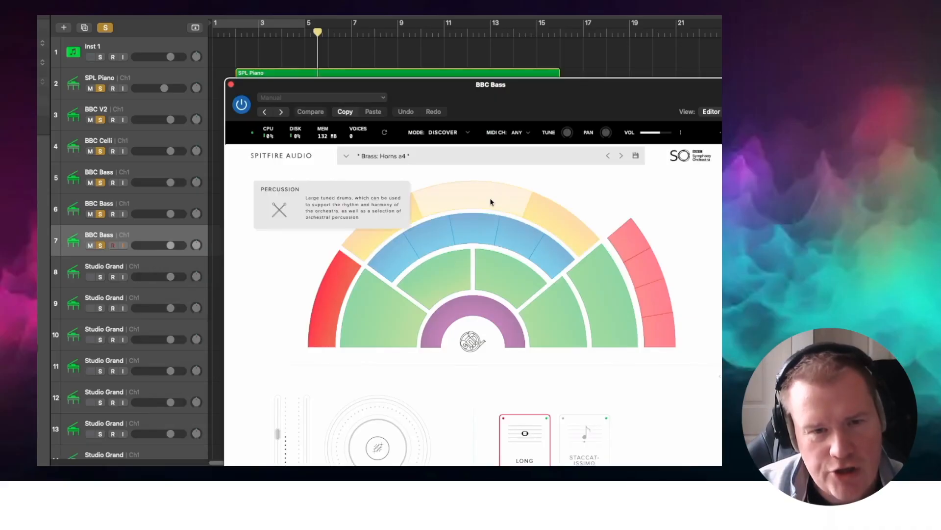
click(490, 201)
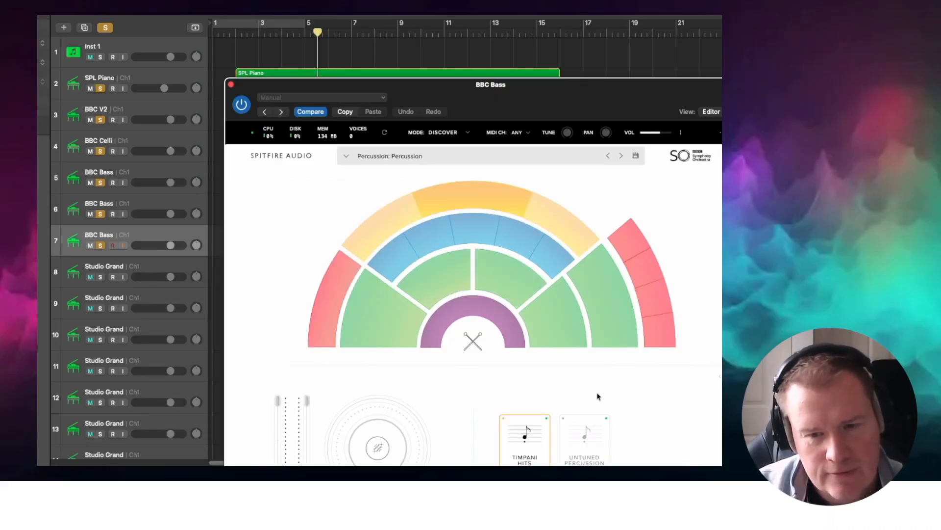
click(571, 439)
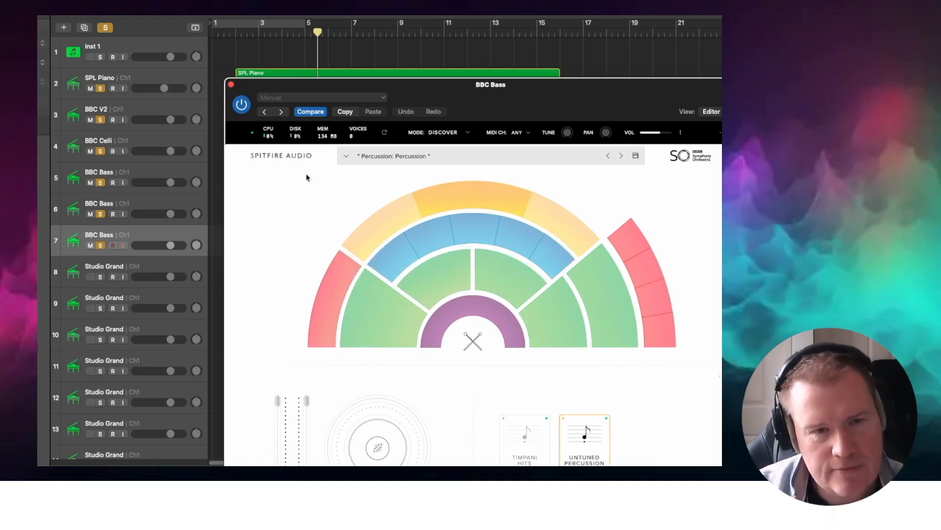
click(231, 84)
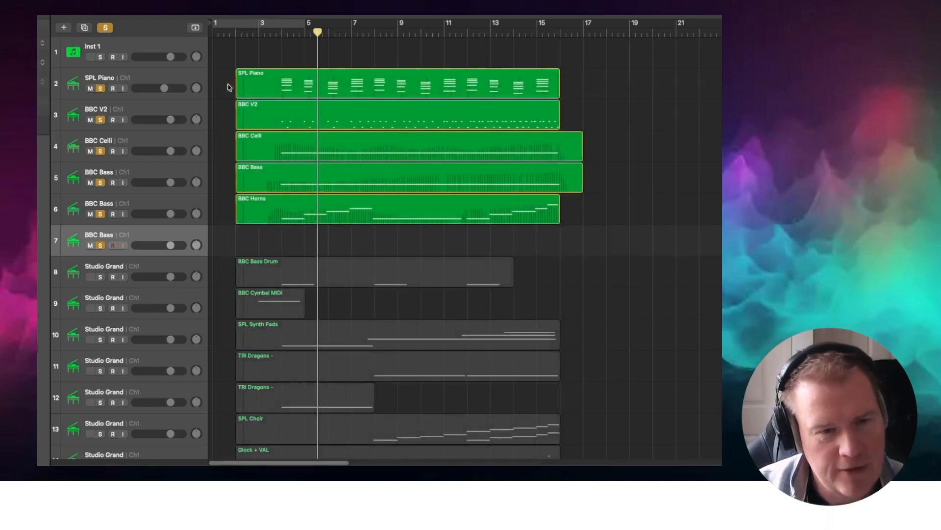
Step: Move the BBC Bass Drum region onto the duplicated track, play it back and delete the emptied Studio Grand track
drag(258, 267, 261, 245)
drag(277, 32, 280, 32)
key(space)
key(space)
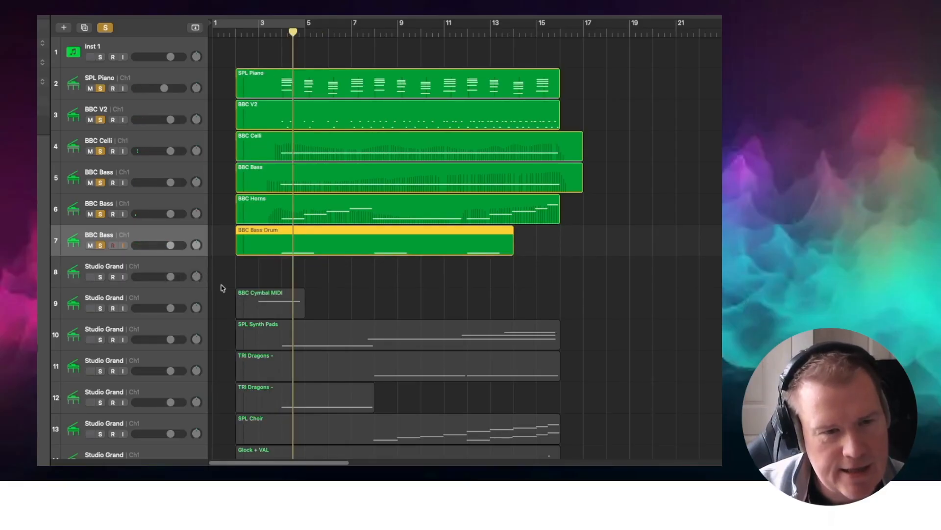
click(188, 273)
right_click(189, 273)
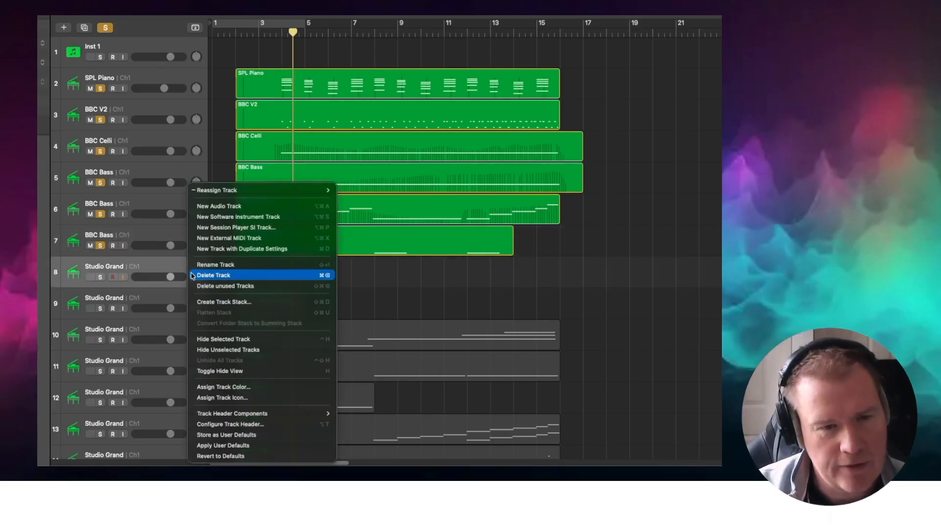
click(193, 275)
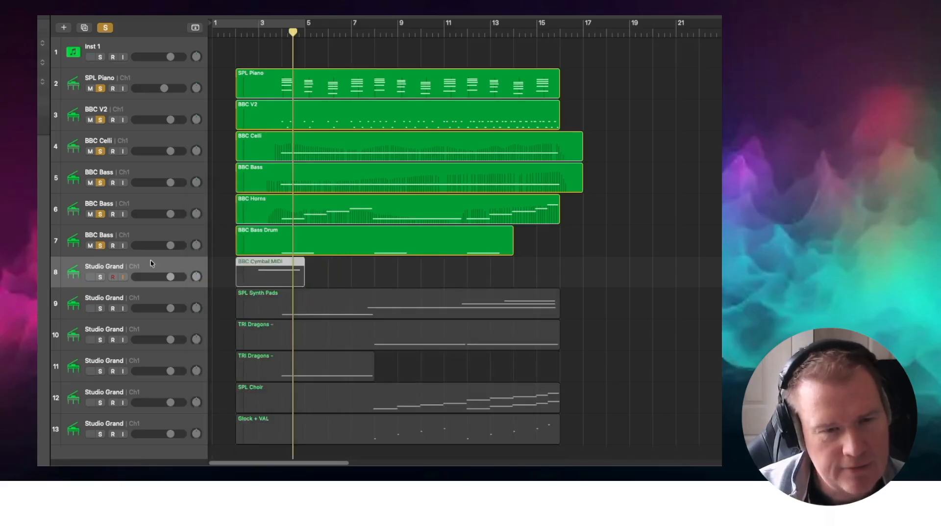
Step: Add a track with duplicate settings of the bass drum track, keeping its instrument on Percussion with Untuned Percussion
click(164, 248)
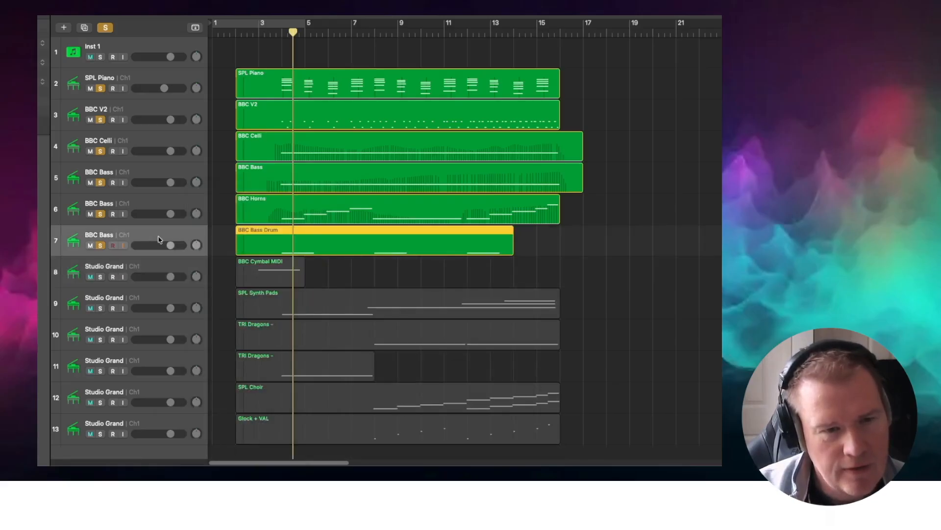
right_click(164, 248)
click(214, 248)
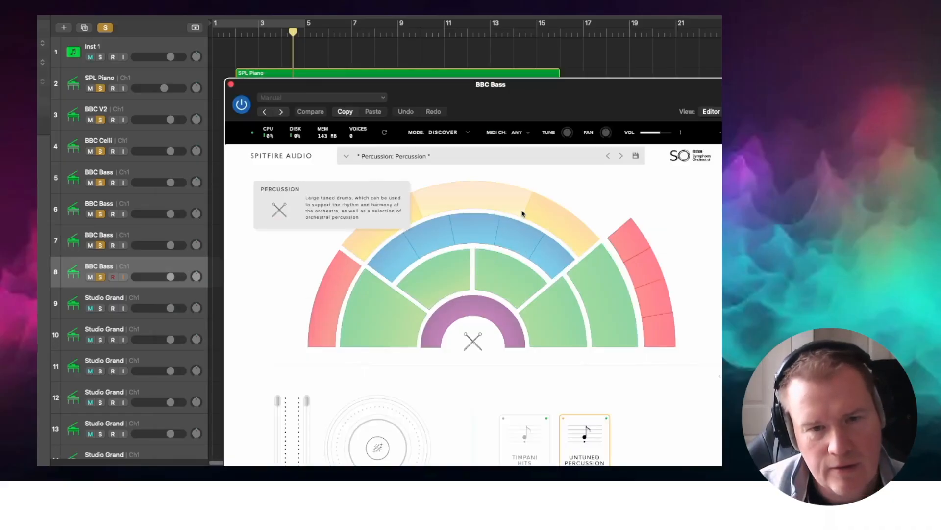
click(493, 193)
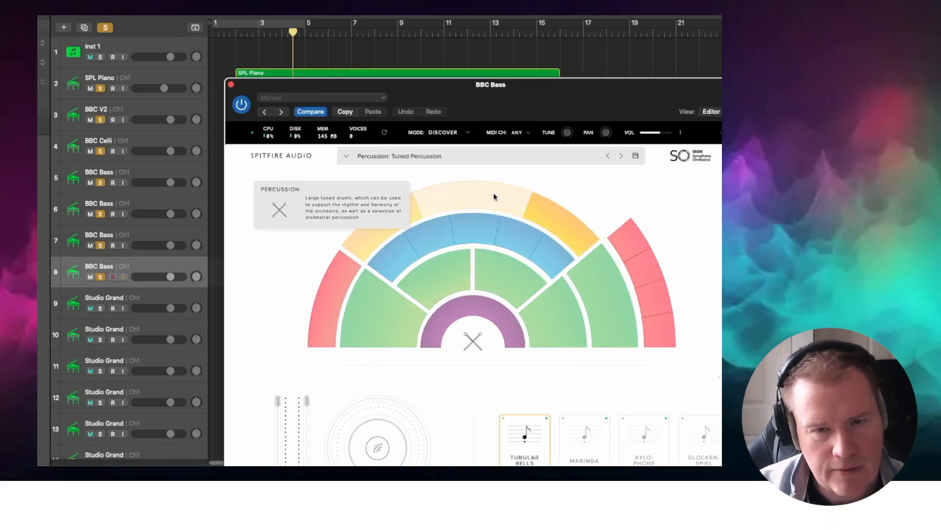
click(577, 417)
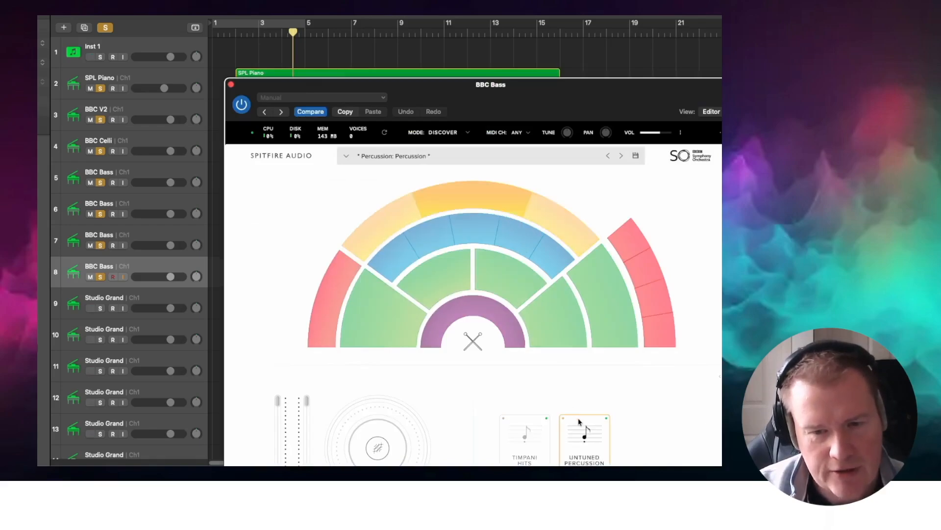
click(230, 85)
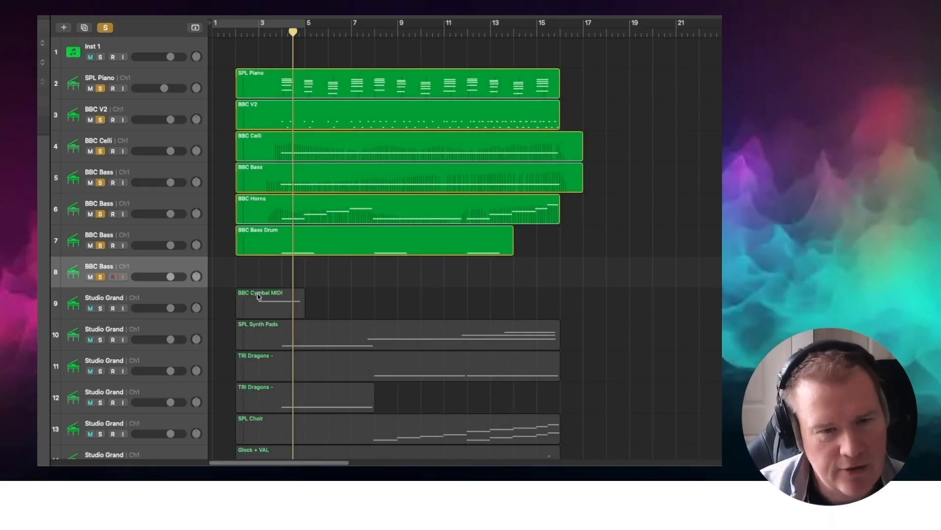
Step: Move the BBC Cymbal MIDI region onto the new percussion track and play it back from before bar 3
drag(258, 294, 259, 285)
key(space)
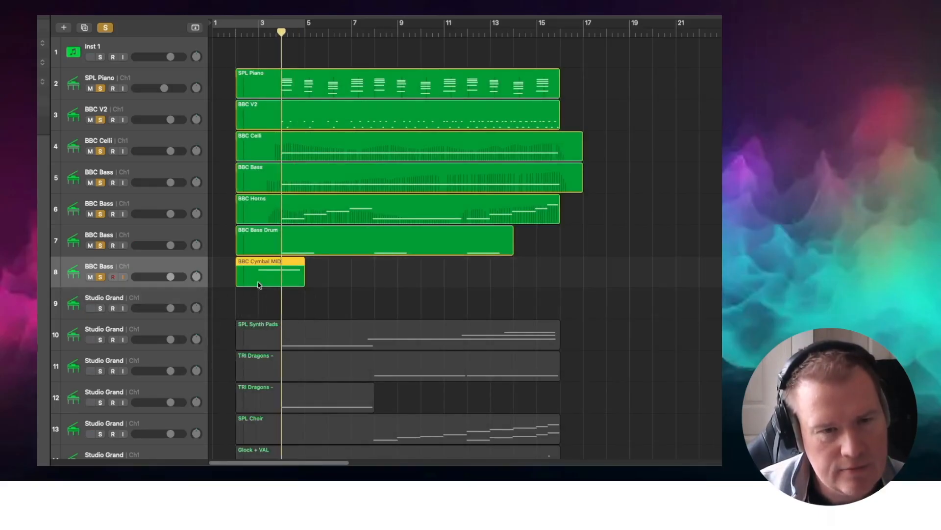
click(251, 35)
key(space)
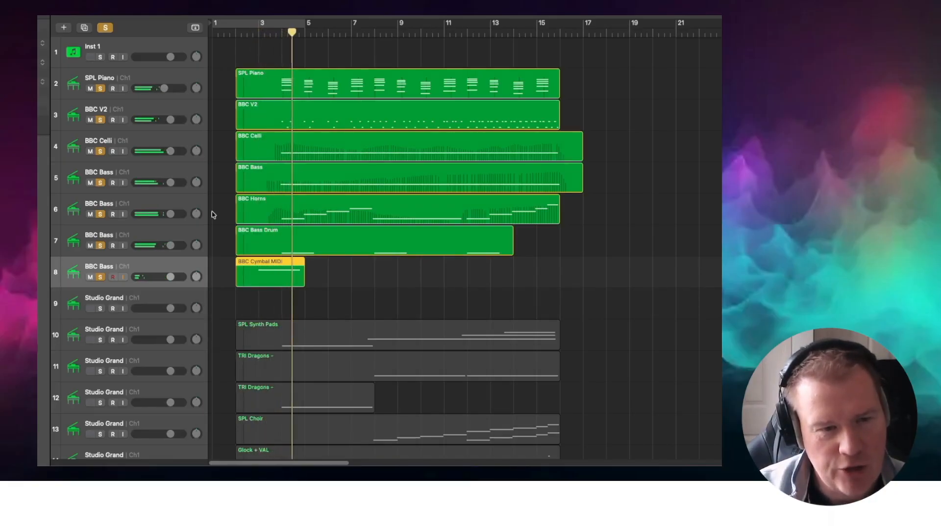
Step: Trim the BBC Cymbal MIDI region's start to bar 3 and bounce it in place to a new track, muting the source
scroll(211, 211, down, 2)
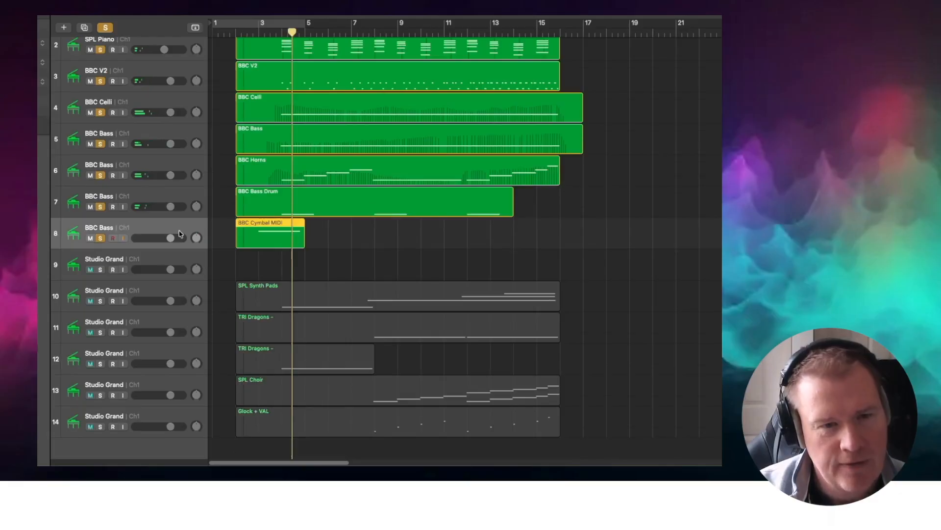
right_click(254, 226)
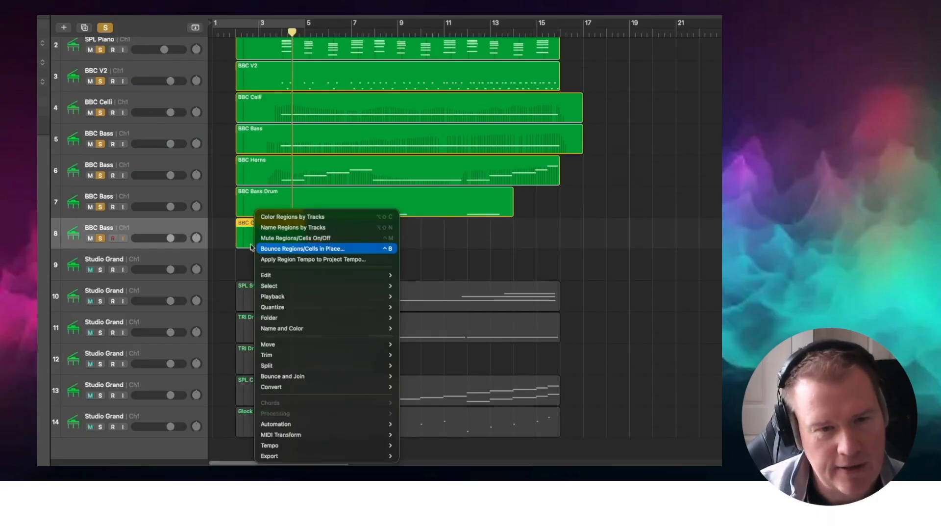
click(222, 237)
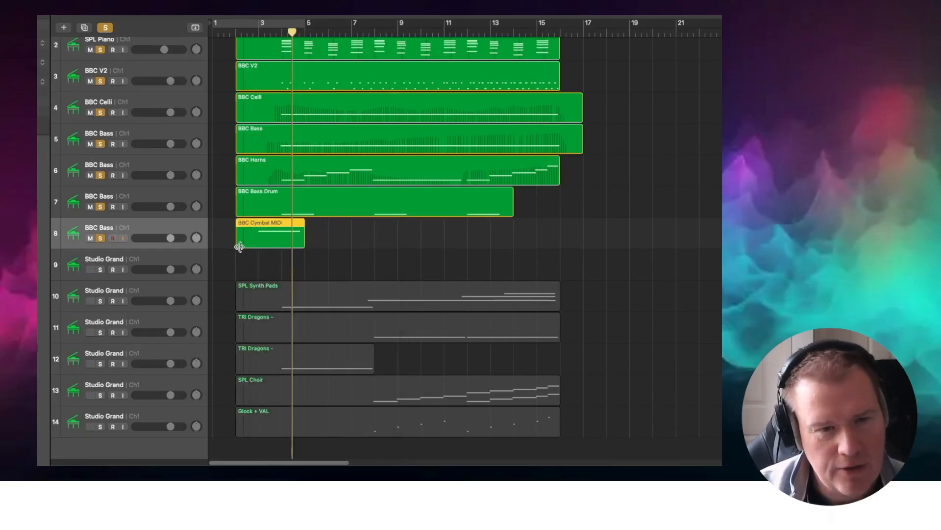
drag(237, 247, 261, 248)
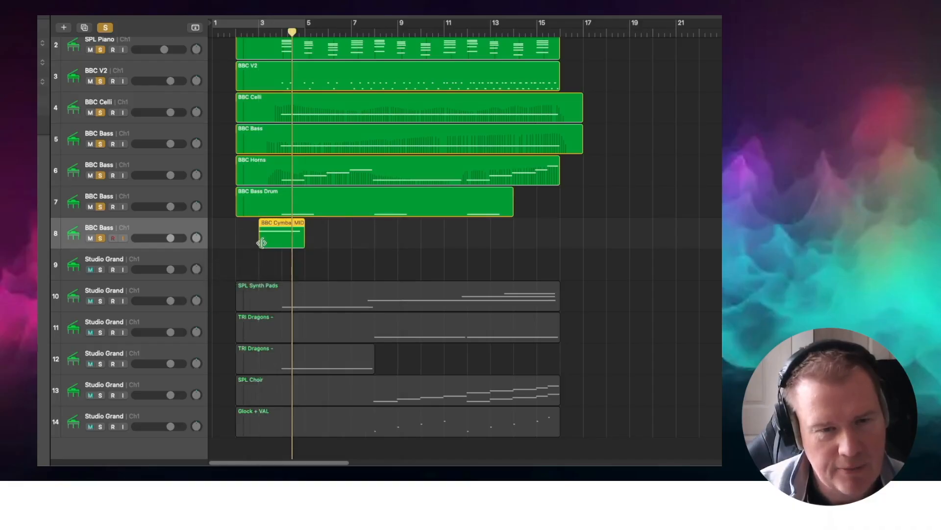
right_click(281, 226)
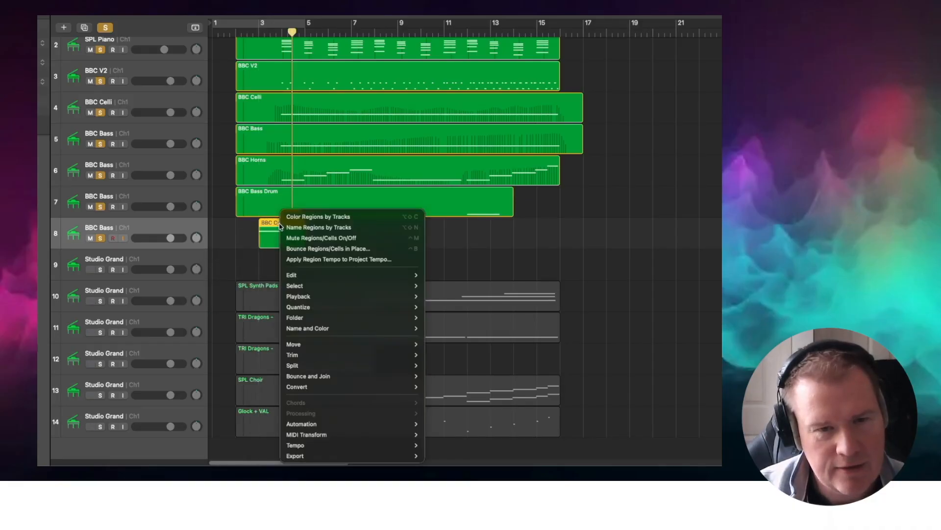
click(286, 248)
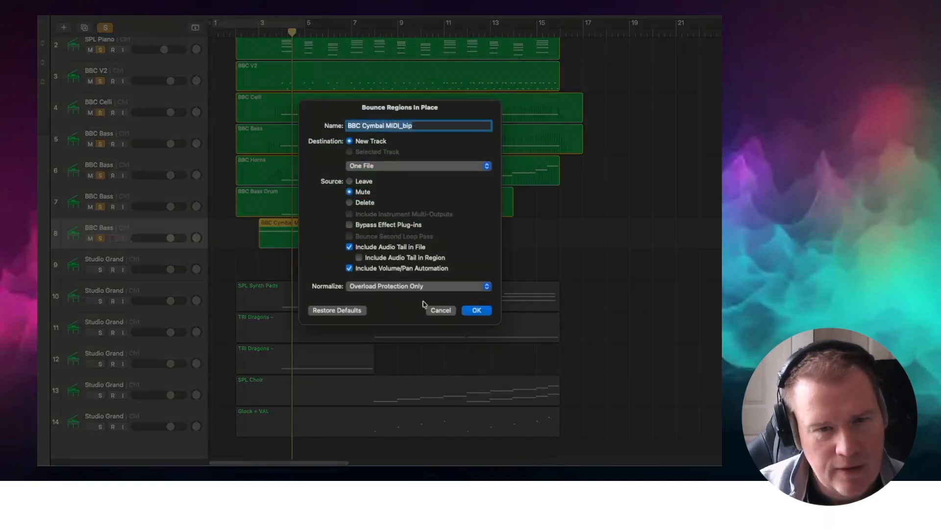
click(465, 312)
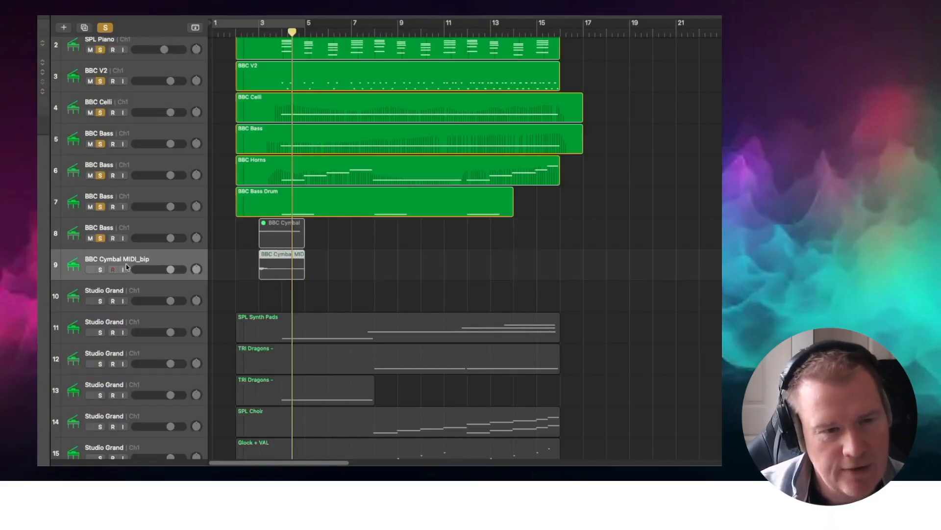
Step: Solo the bounced cymbal track instead of its MIDI source track and reverse the bounced audio region
click(100, 269)
click(100, 239)
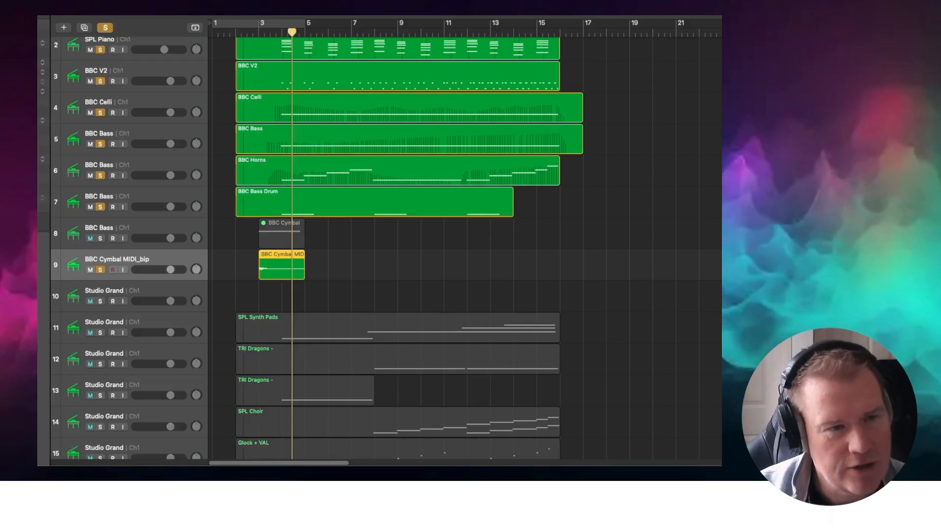
key(ctrl+shift+r)
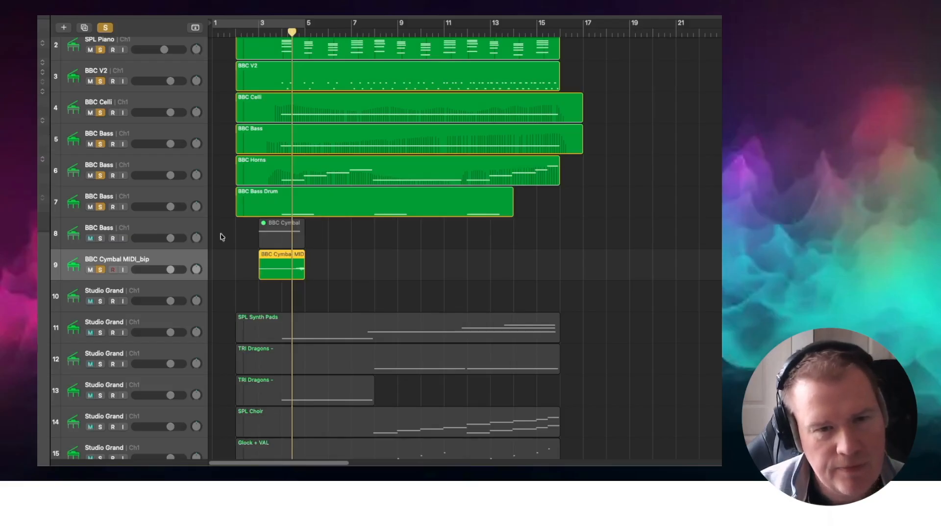
Step: Place the reversed cymbal at bars 6 and 14 of its track and play back both passages
drag(292, 258, 546, 281)
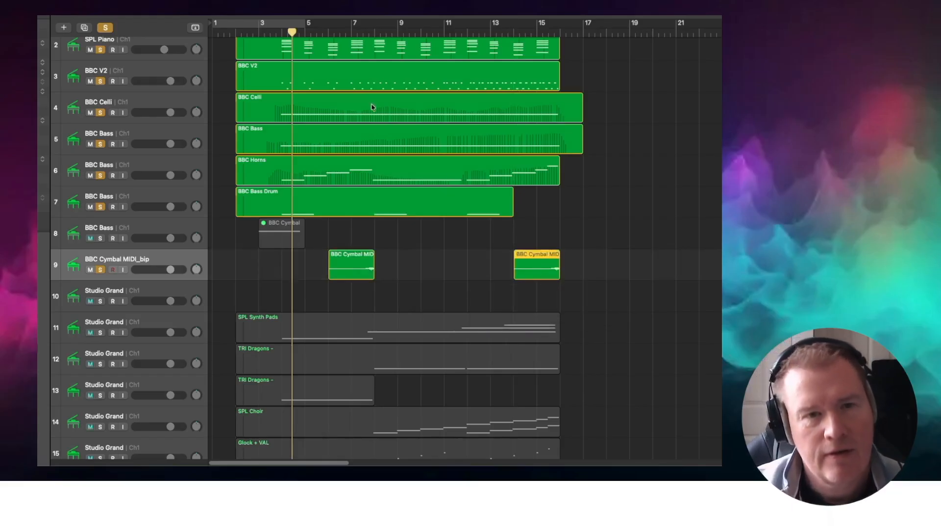
click(338, 31)
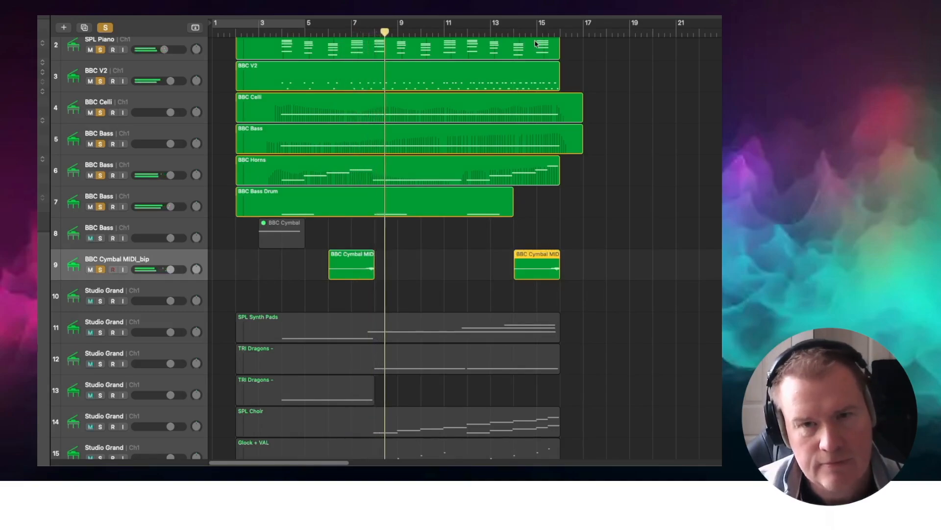
click(549, 31)
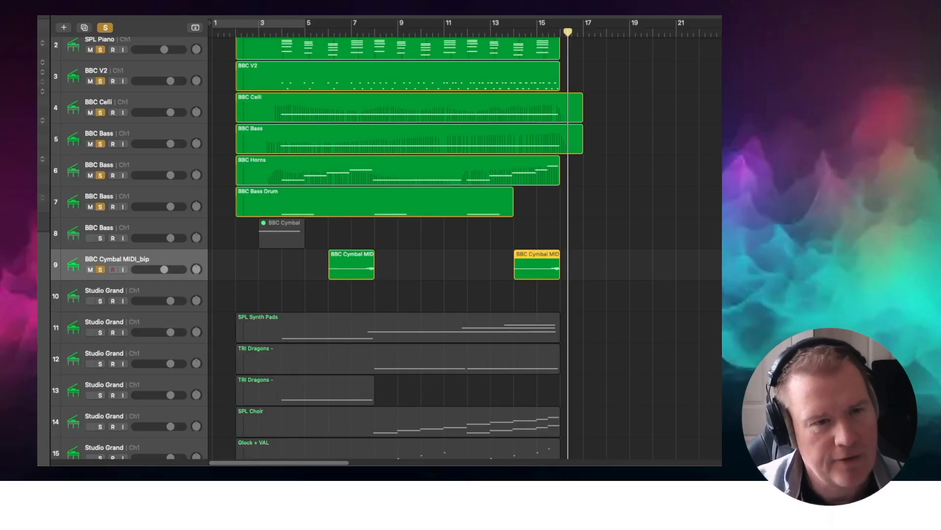
Step: Lower the volume of the cymbal source, bass drum, horns, bass, celli and V2 tracks to match the SPL Piano track's level
click(110, 227)
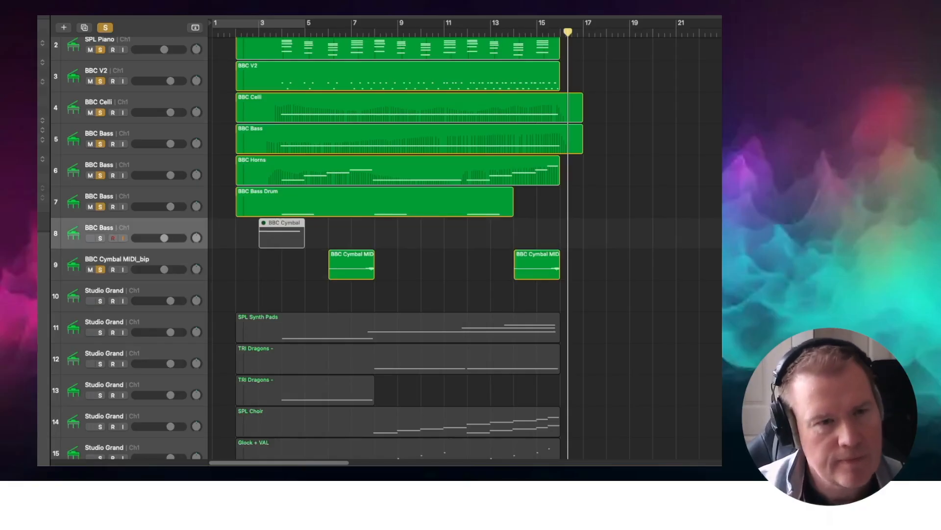
click(150, 202)
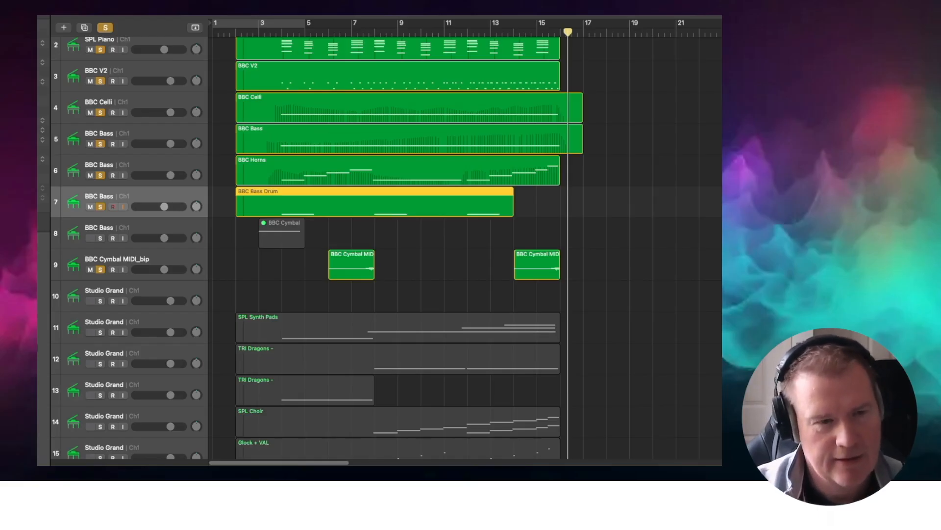
click(146, 164)
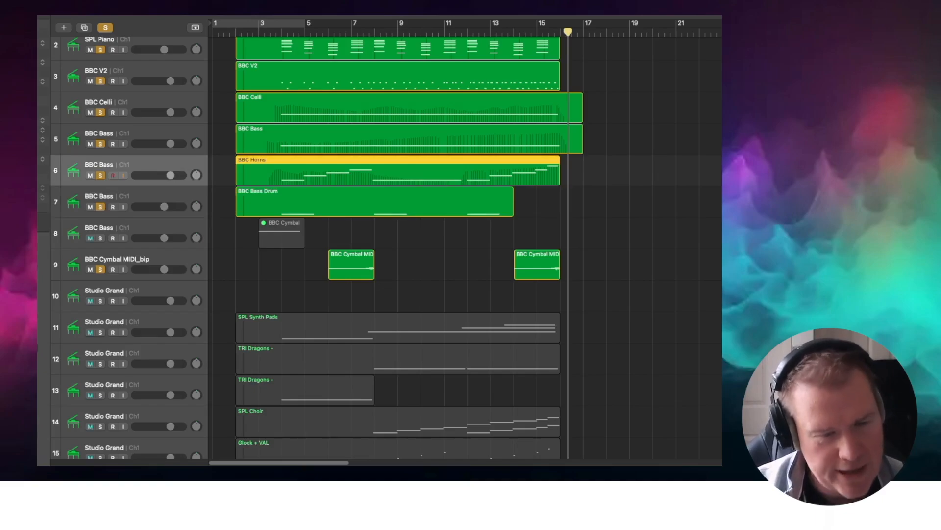
key(Return)
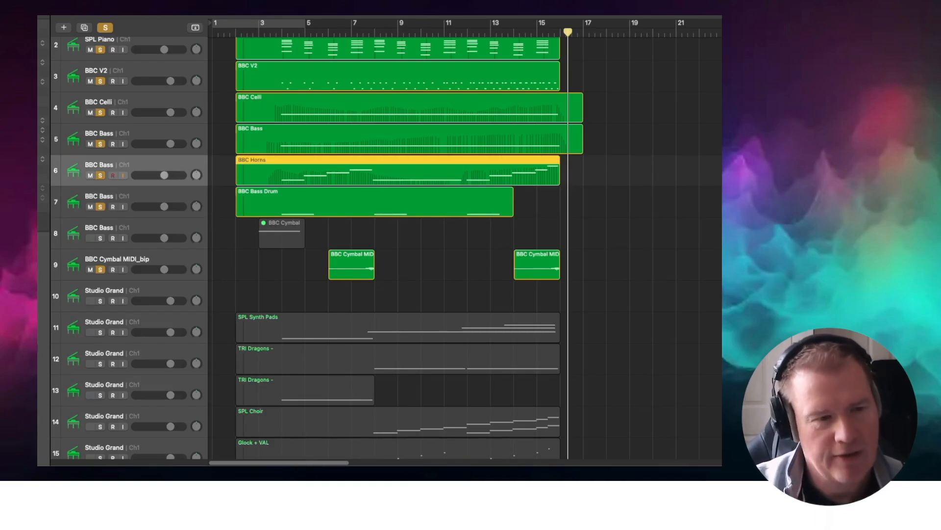
click(153, 136)
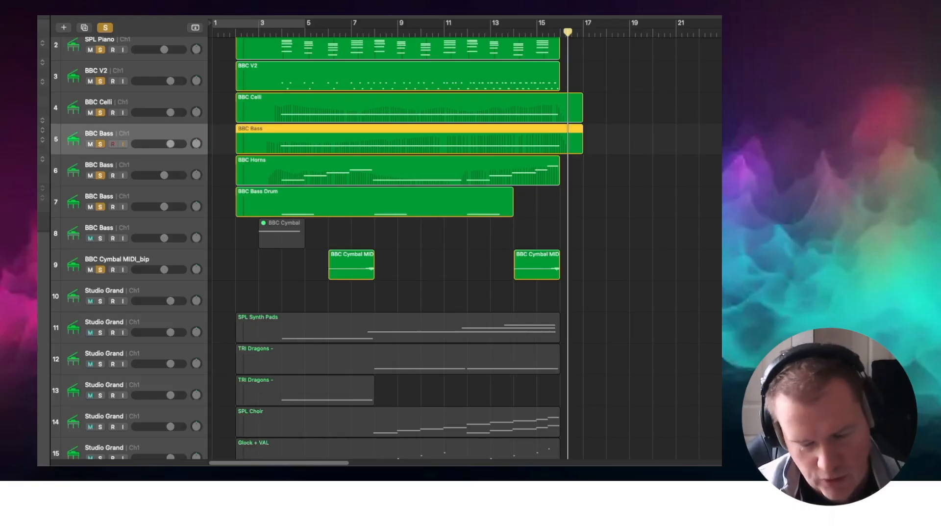
key(Return)
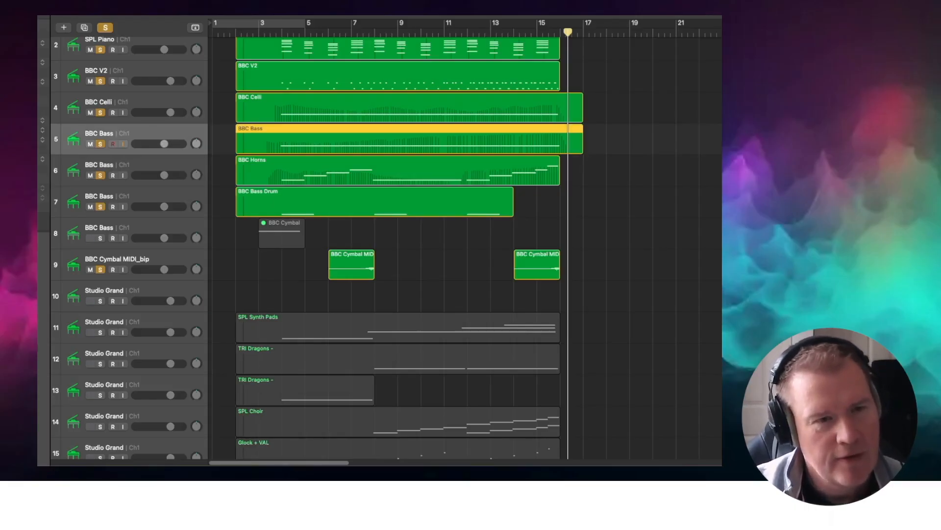
click(128, 103)
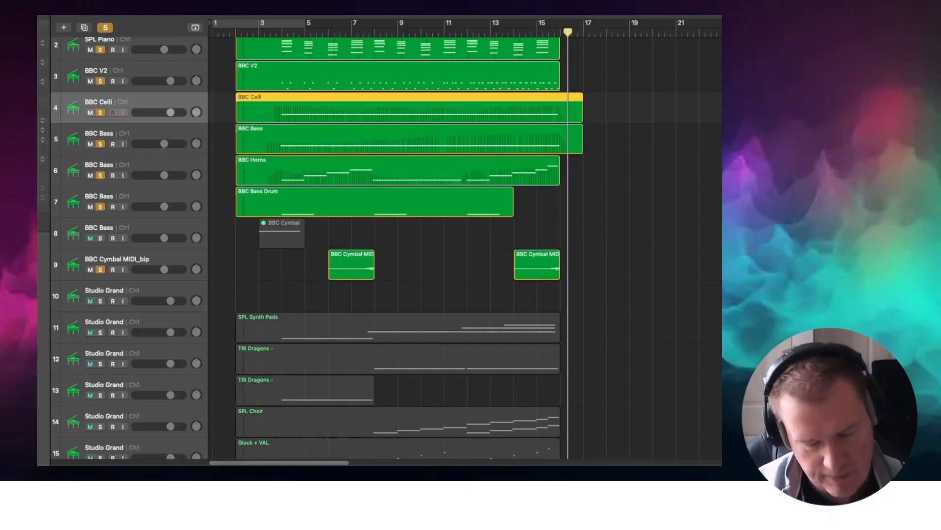
key(Return)
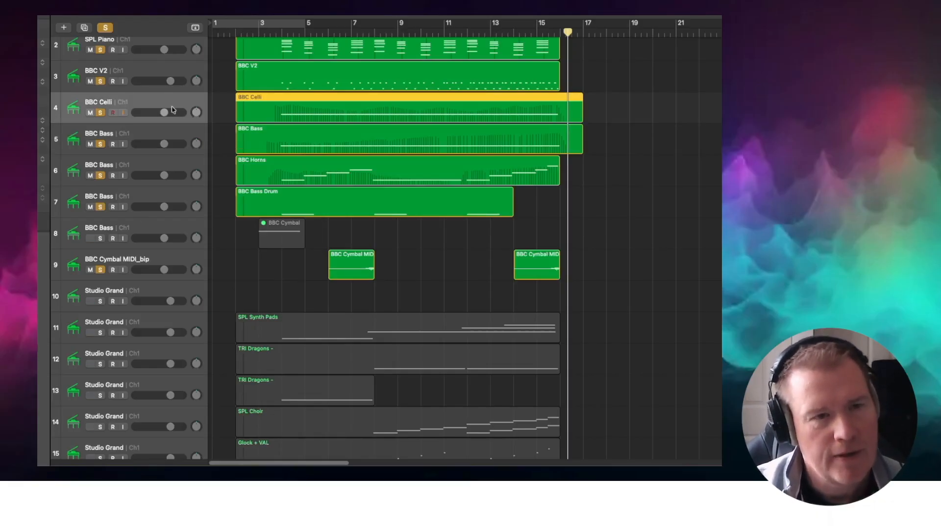
click(164, 75)
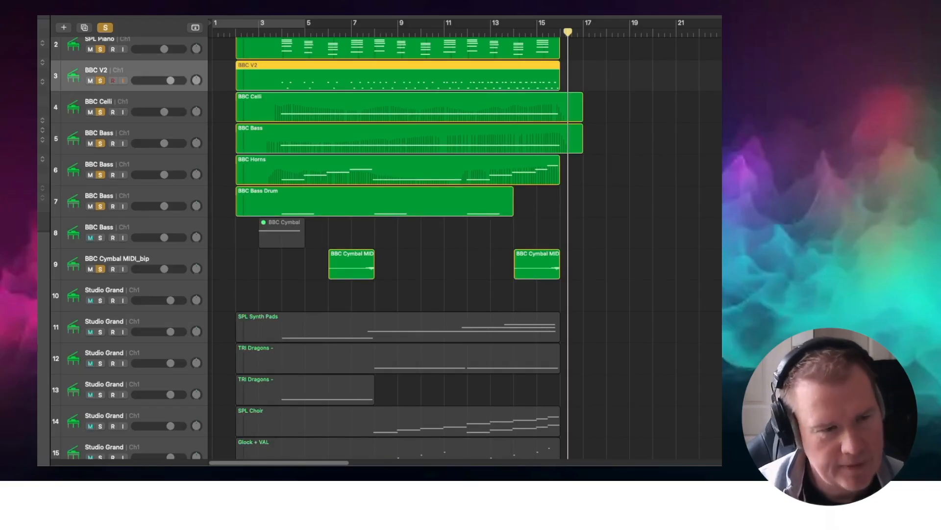
key(Return)
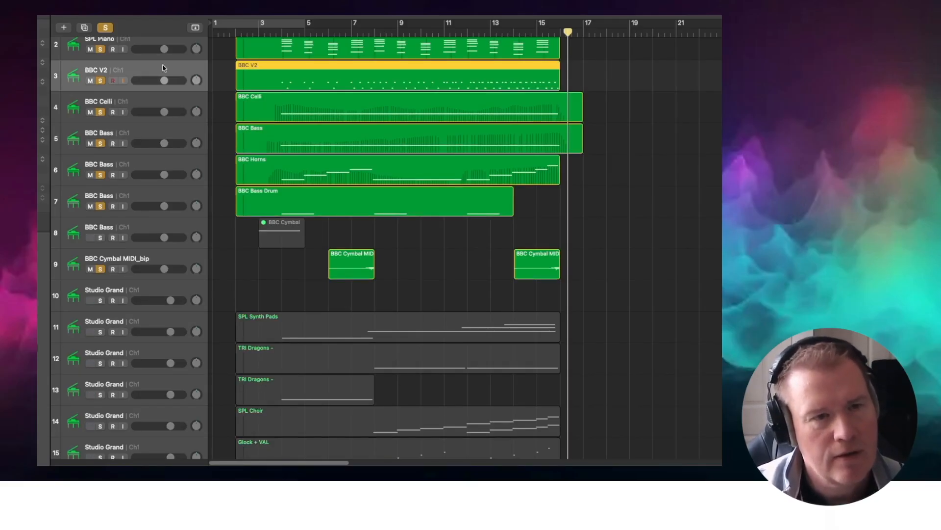
click(151, 41)
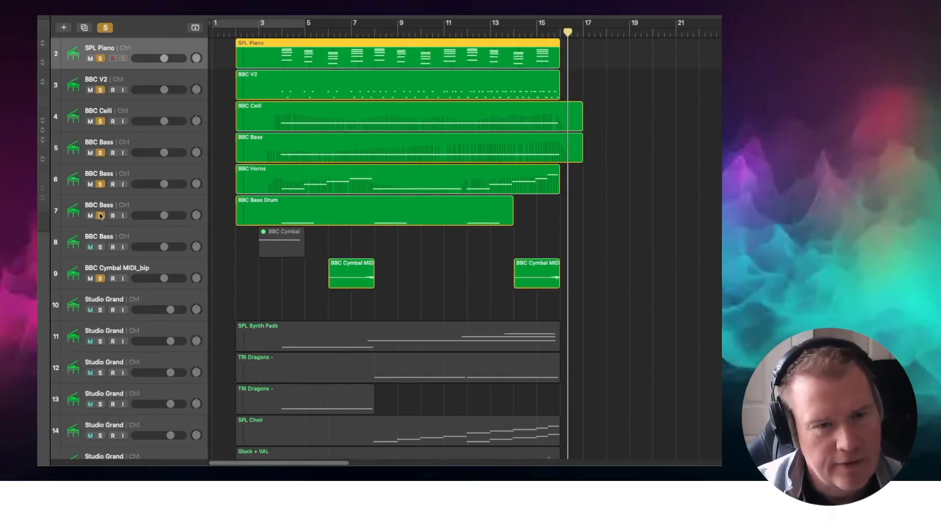
Step: Delete the muted BBC Cymbal MIDI source track together with its region
click(133, 240)
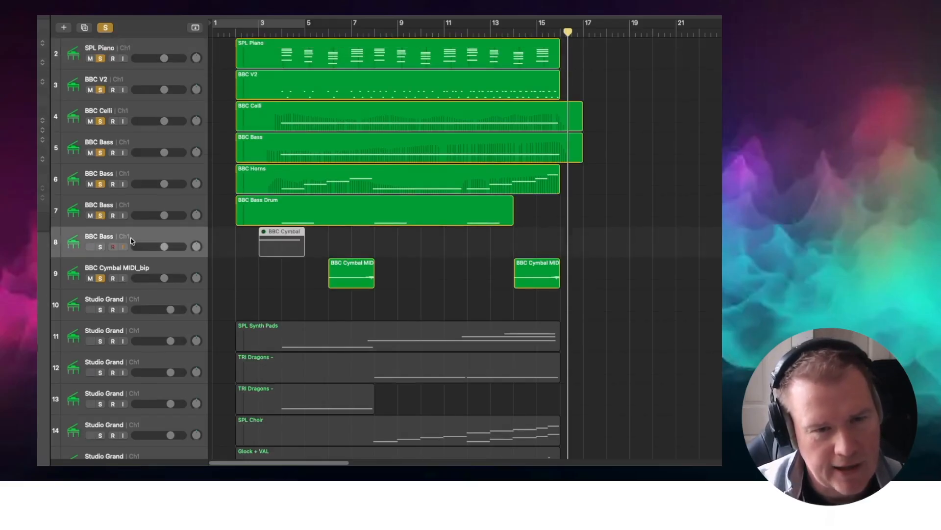
click(152, 272)
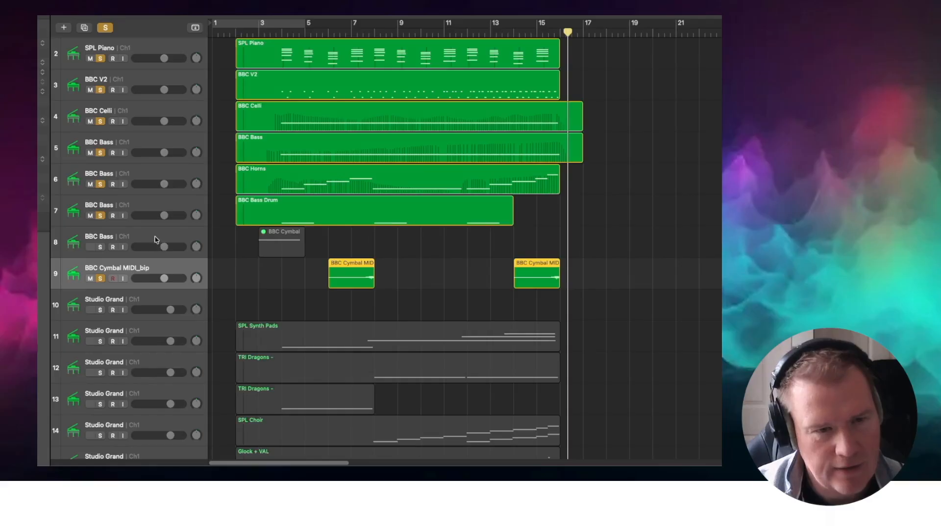
click(158, 242)
right_click(158, 241)
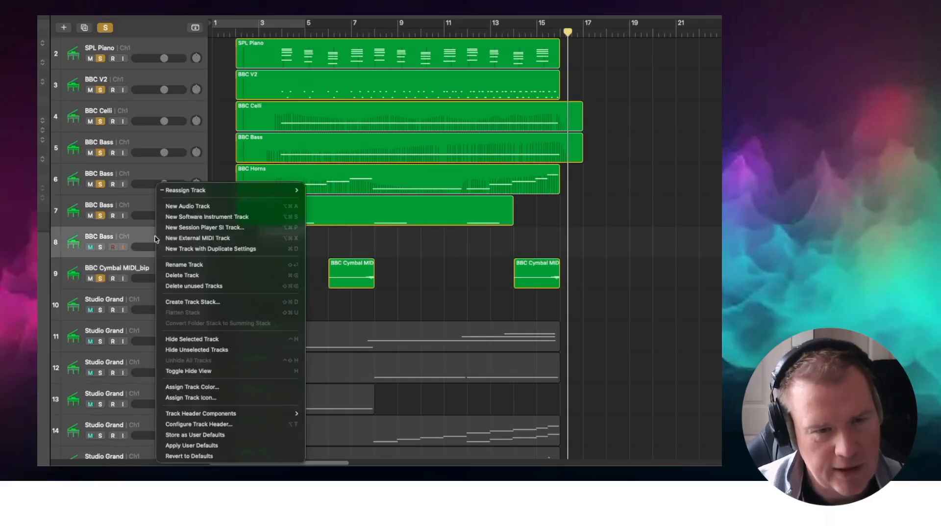
click(162, 275)
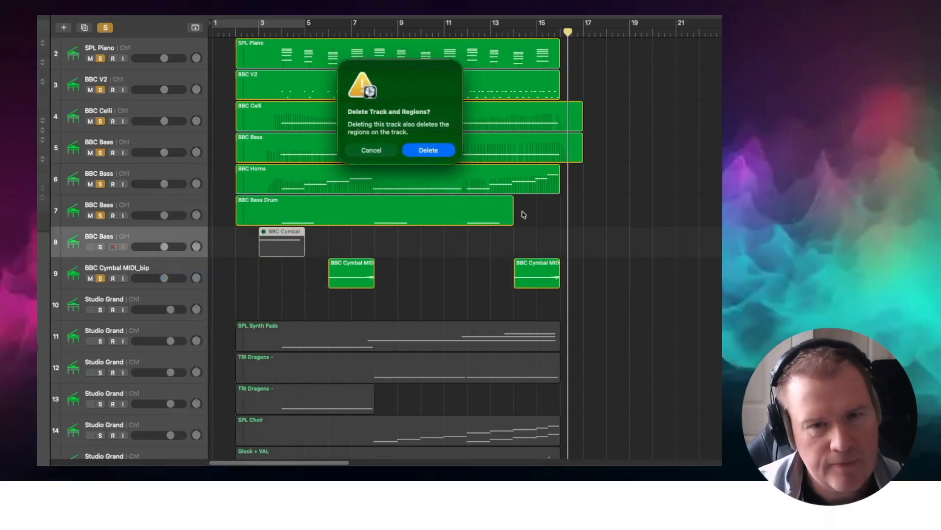
click(437, 151)
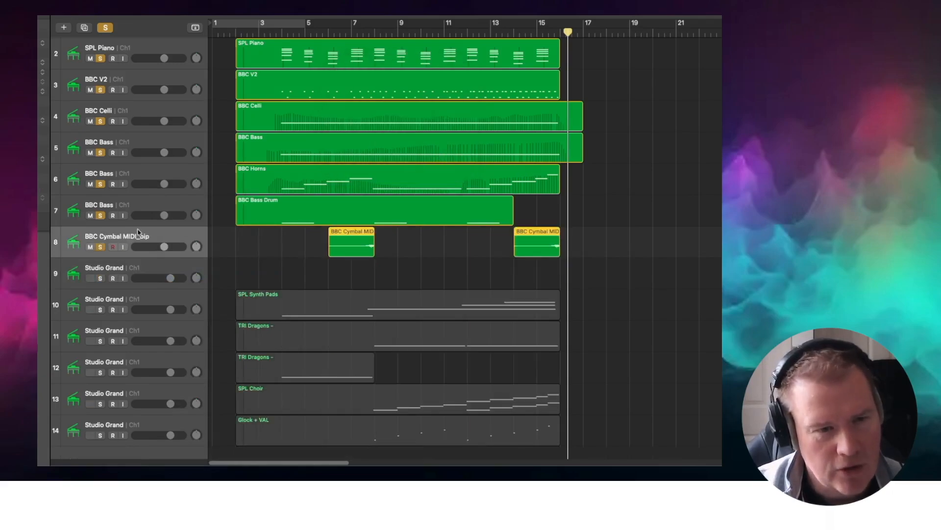
Step: Delete the empty Studio Grand track below the reversed cymbal track
click(132, 267)
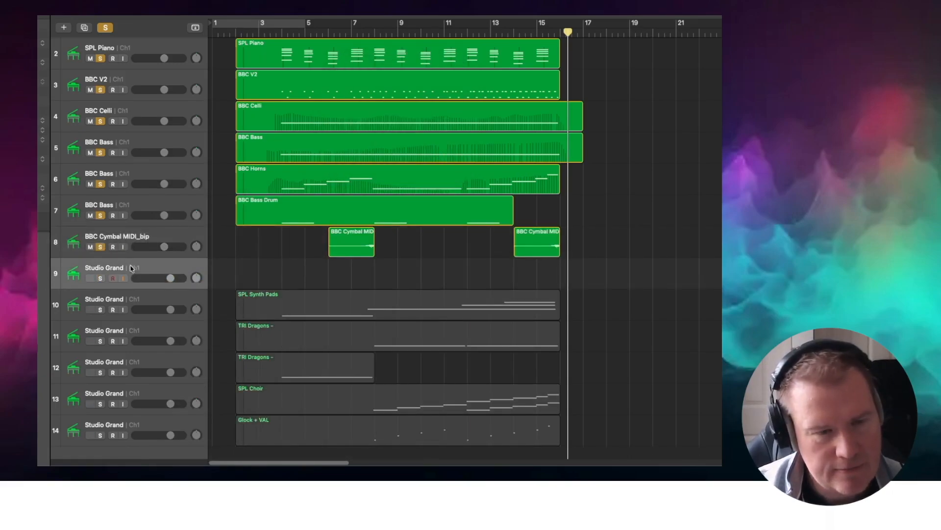
right_click(157, 268)
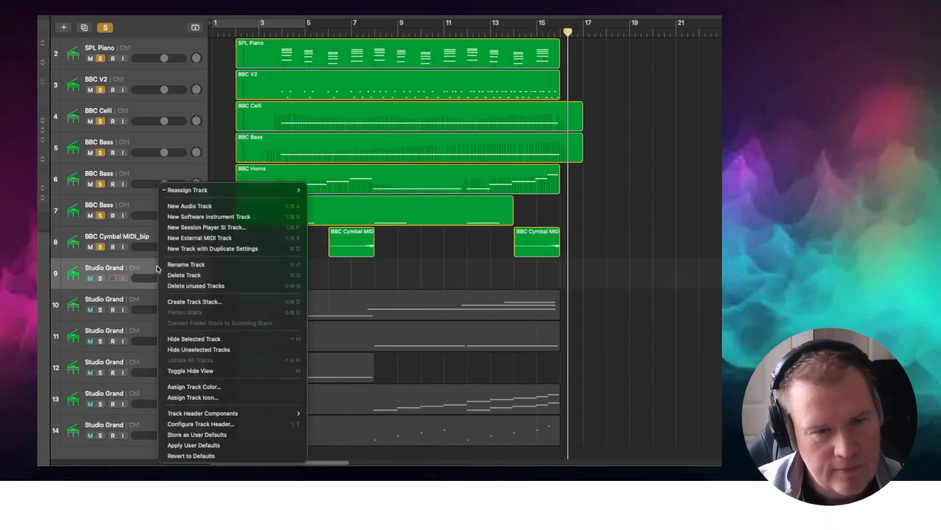
click(161, 273)
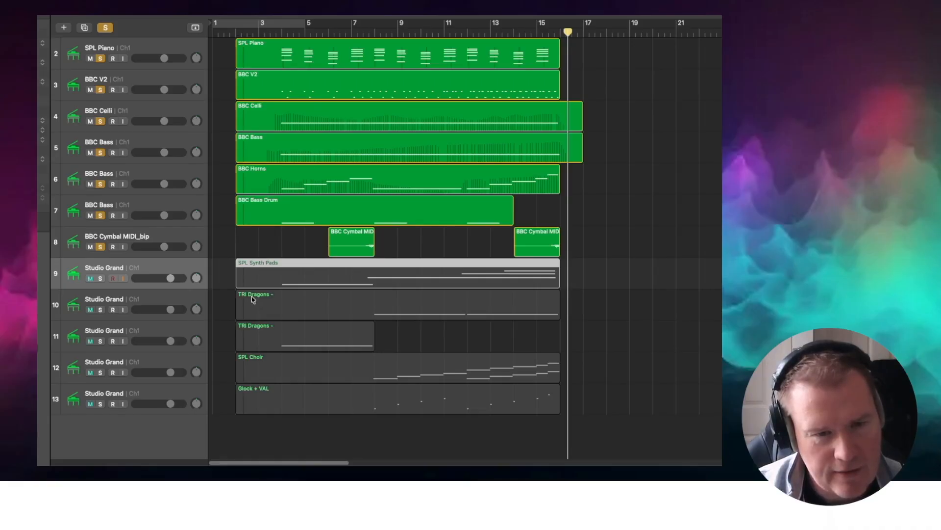
Step: Reorder the tracks so SPL Synth Pads sits below both TRI Dragons tracks and Glock + VAL directly below the reversed cymbals
drag(132, 269, 132, 347)
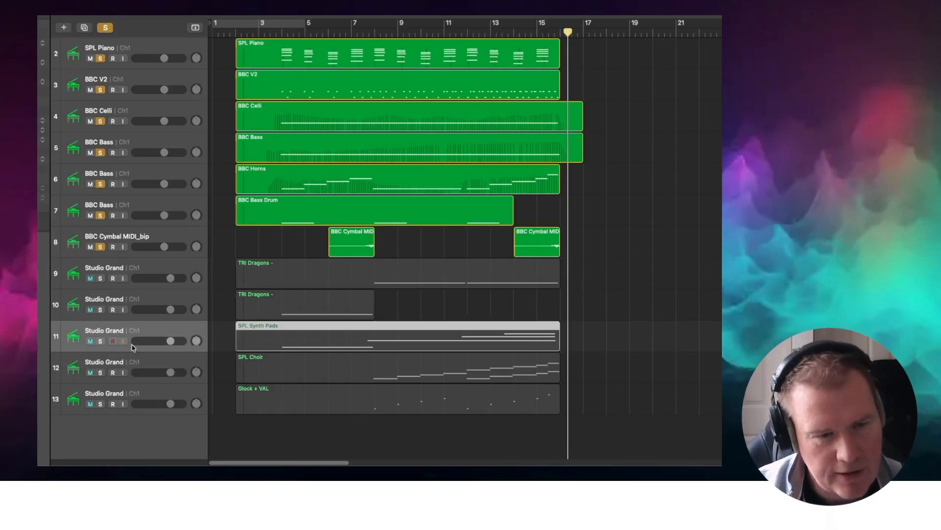
click(133, 395)
drag(133, 396, 146, 262)
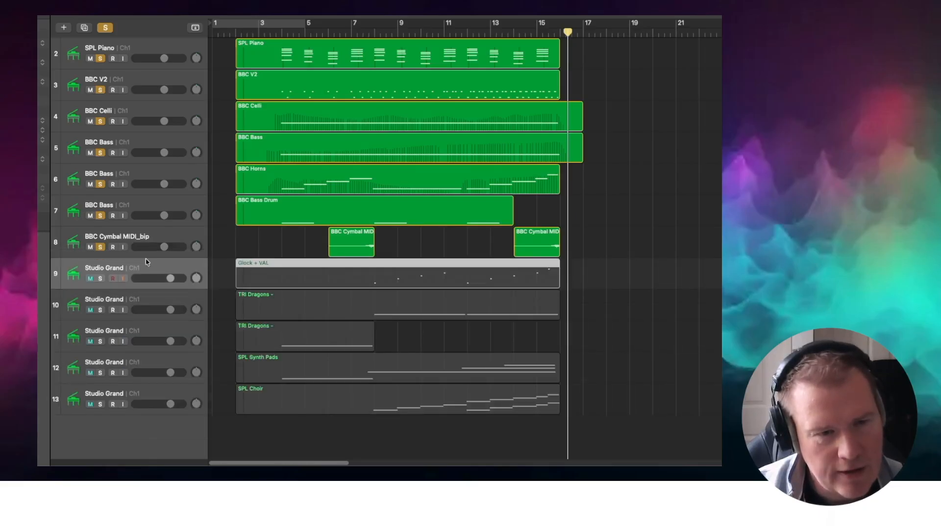
click(146, 233)
right_click(146, 233)
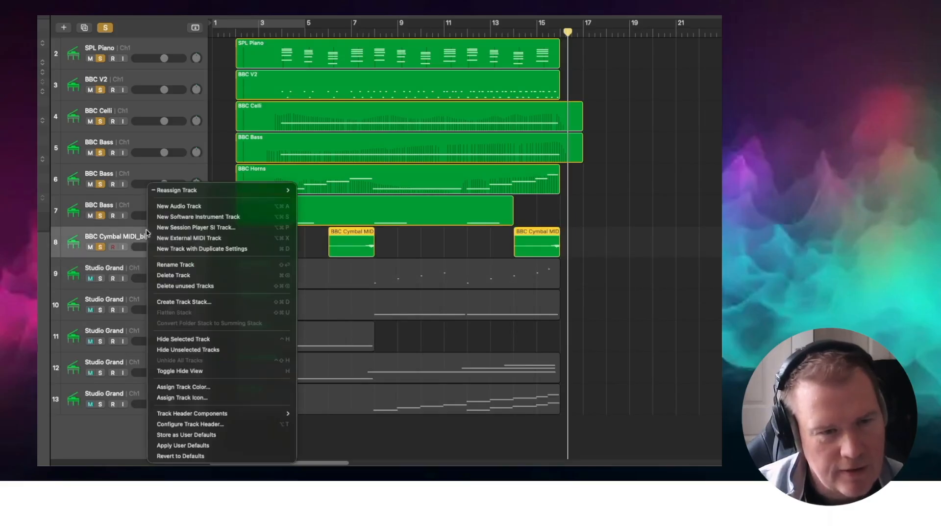
click(154, 248)
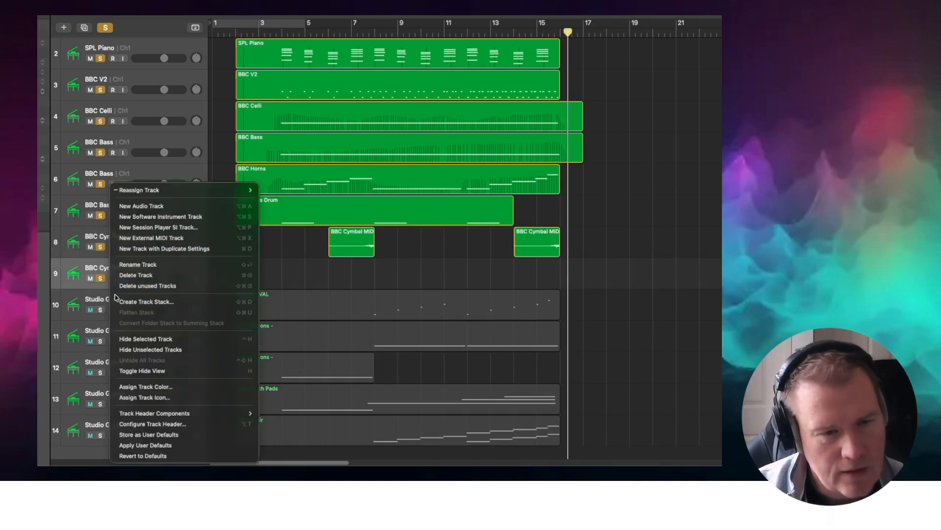
click(124, 278)
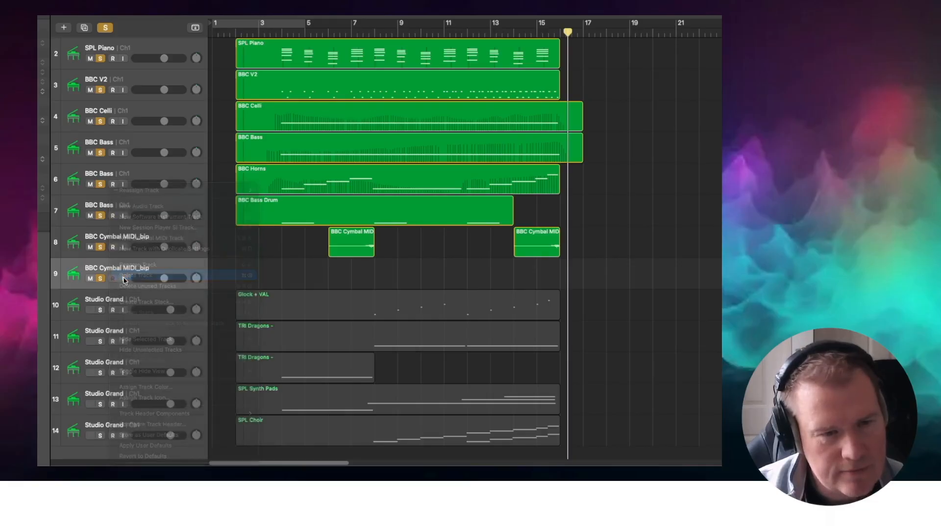
Step: Create a new track with duplicate settings from the bass drum track and move it below the reversed cymbal track
click(133, 201)
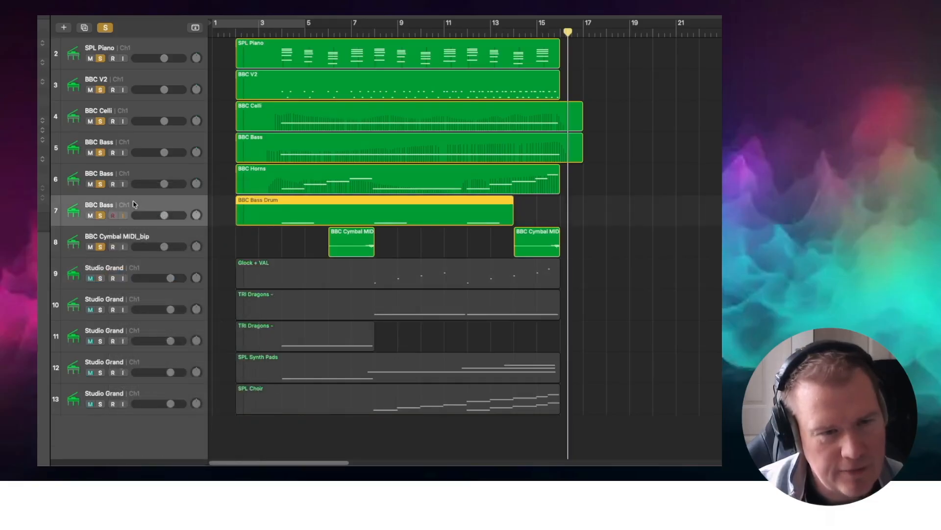
right_click(133, 201)
click(136, 251)
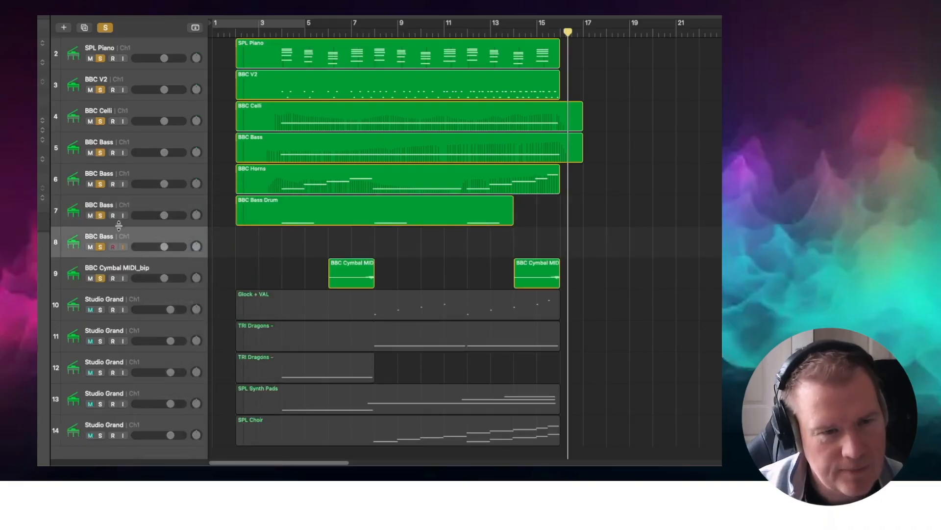
drag(120, 237, 119, 279)
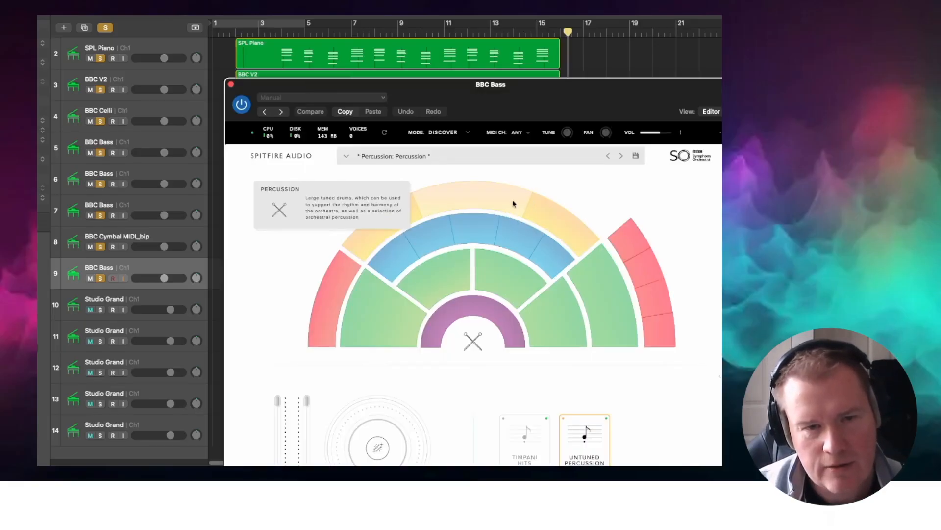
Step: Change the new track's BBC Symphony Orchestra instrument to Tuned Percussion with the Glockenspiel and close the plug-in
click(548, 216)
click(702, 434)
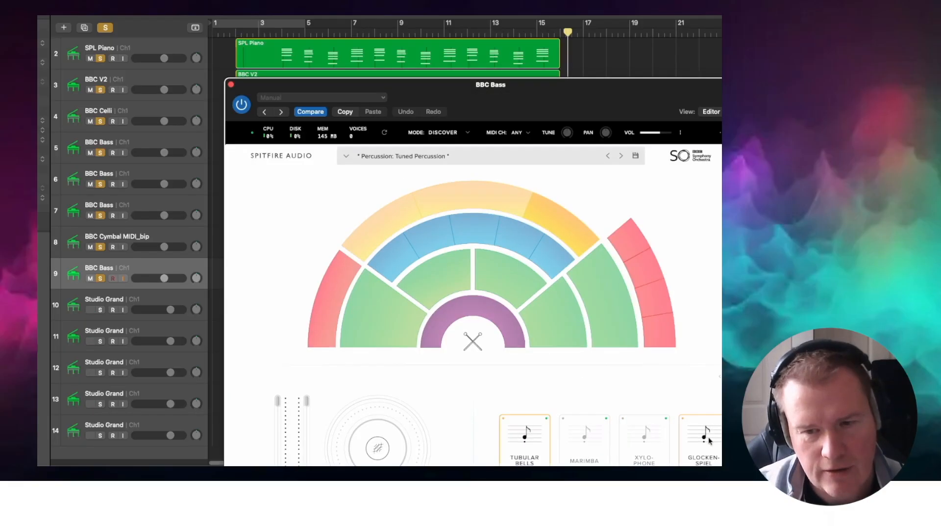
click(230, 85)
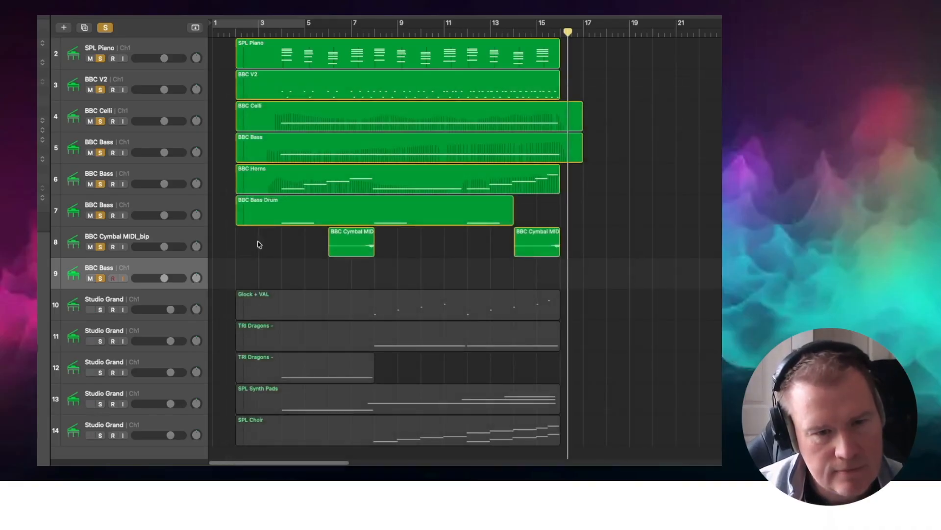
Step: Move the Glock + VAL region onto the new glockenspiel track and play it back from bar 8
drag(267, 301, 264, 265)
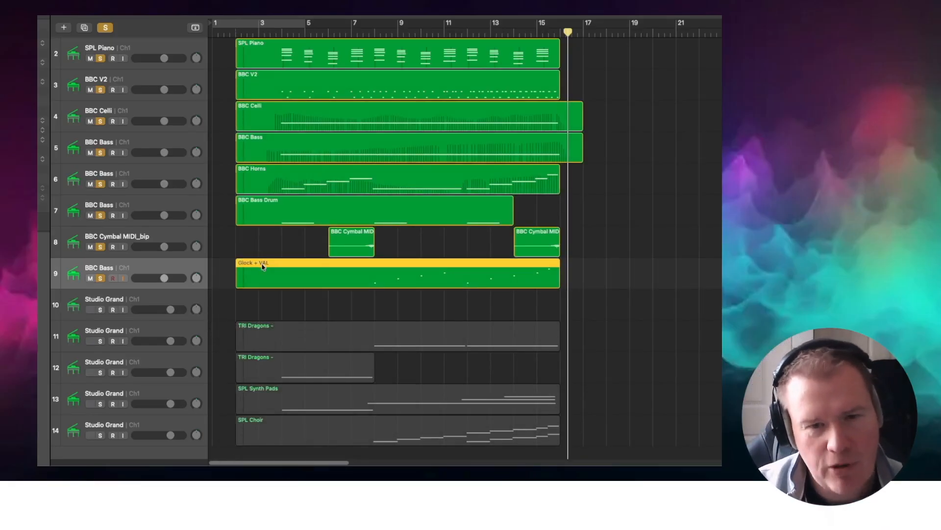
click(375, 33)
key(space)
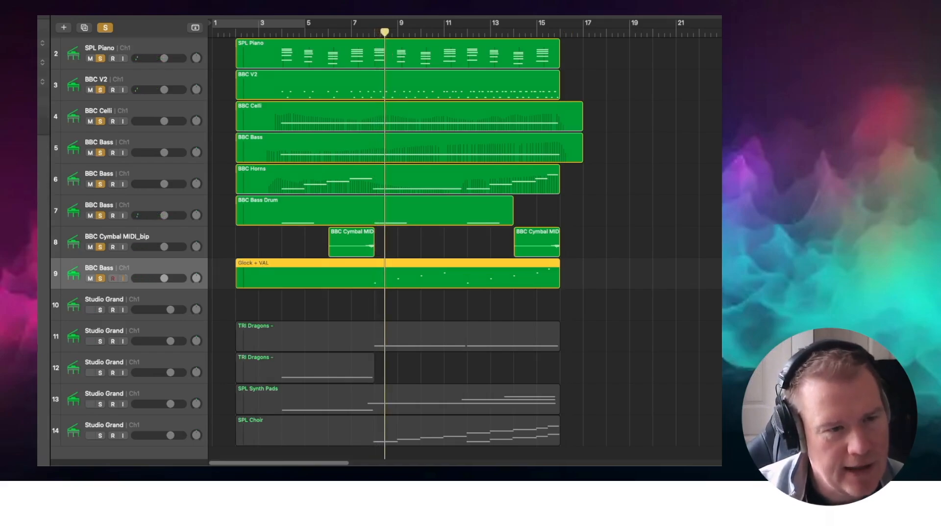
Step: Insert the Valhalla DSP ValhallaSupermassive effect in stereo on the glockenspiel track
click(39, 263)
mouse_move(45, 264)
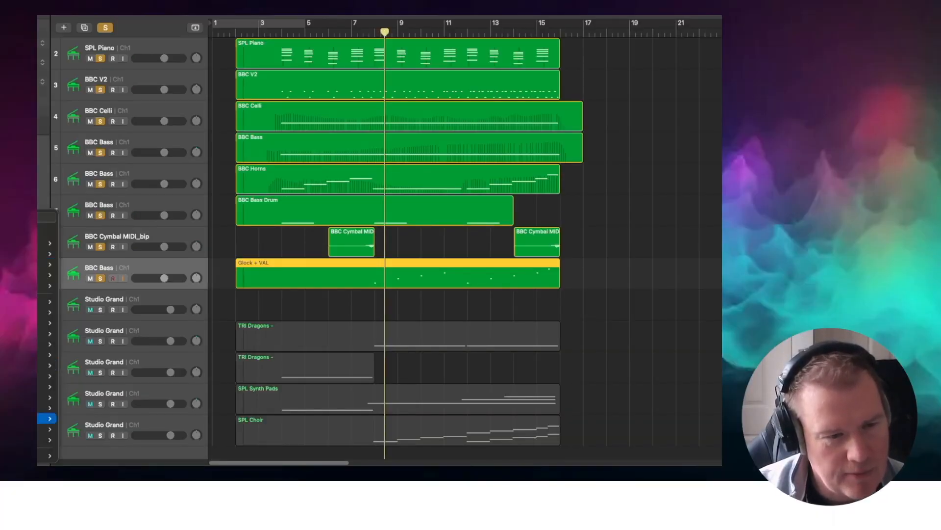
mouse_move(50, 455)
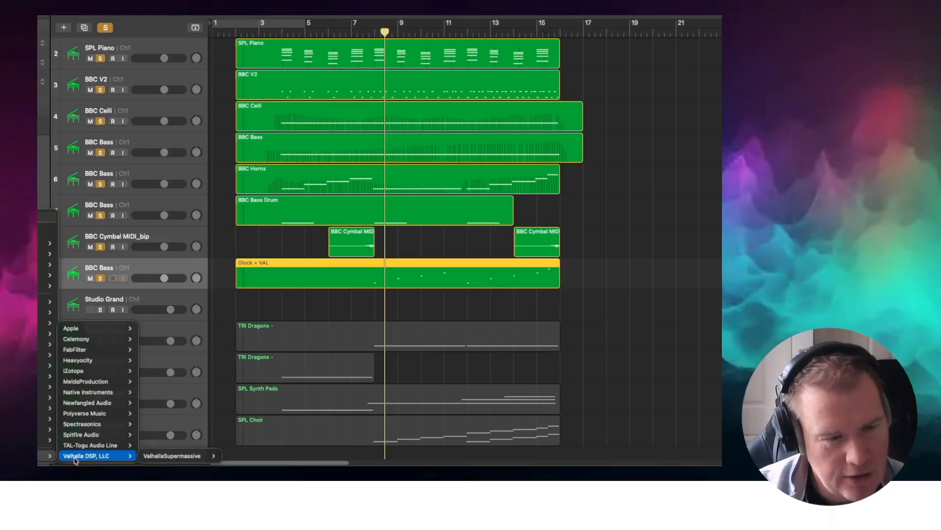
mouse_move(205, 460)
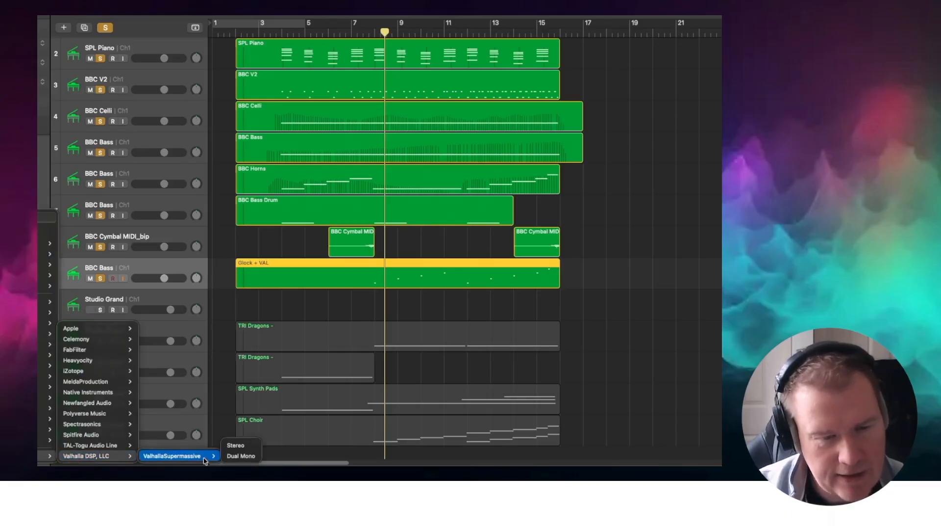
click(236, 445)
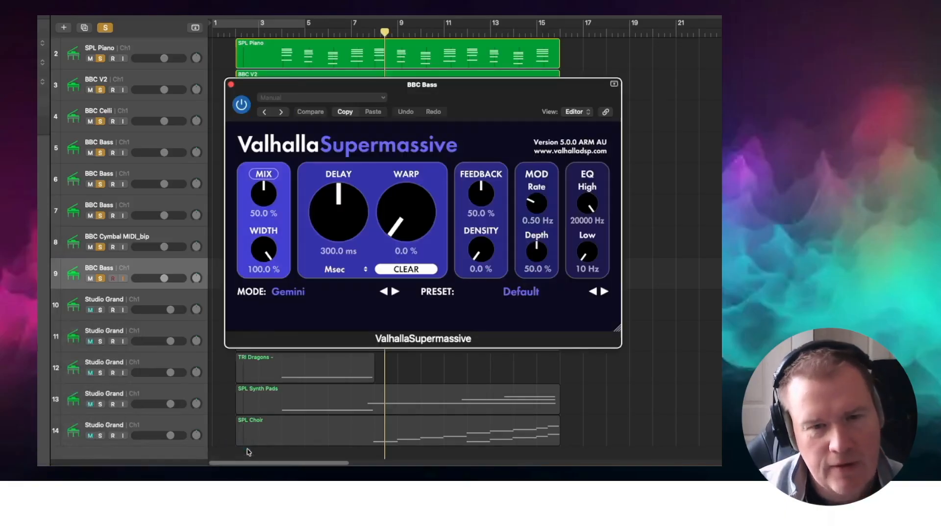
Step: Load the Ice Floe Nowhere To Go preset from the large reverbs into ValhallaSupermassive and close the plug-in
click(510, 293)
mouse_move(539, 238)
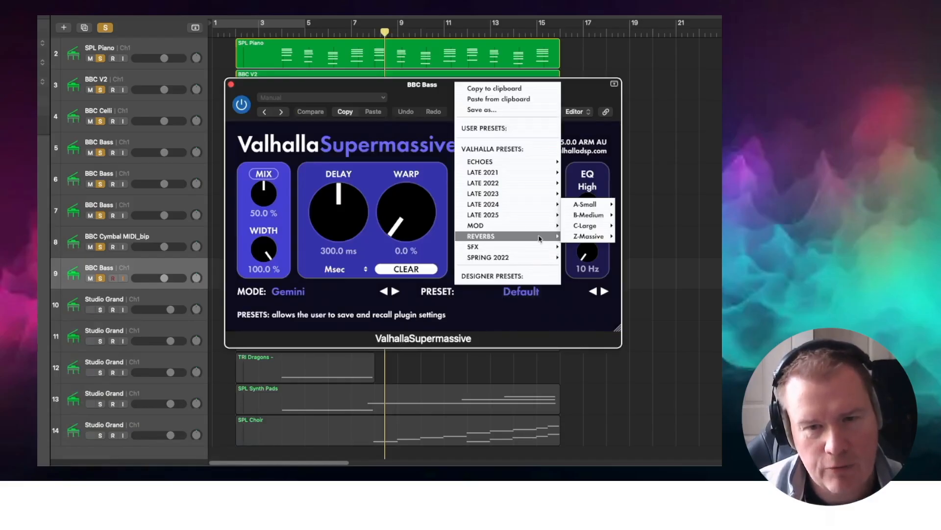
mouse_move(601, 226)
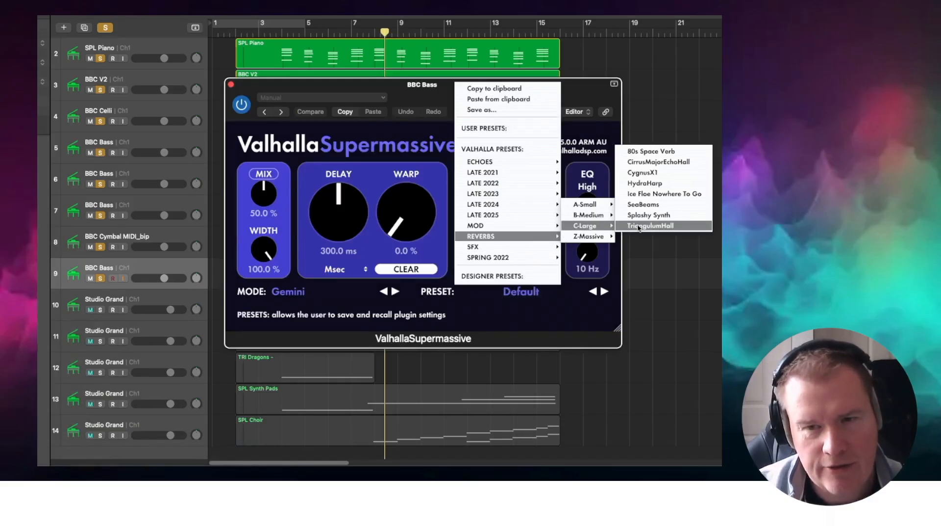
click(653, 194)
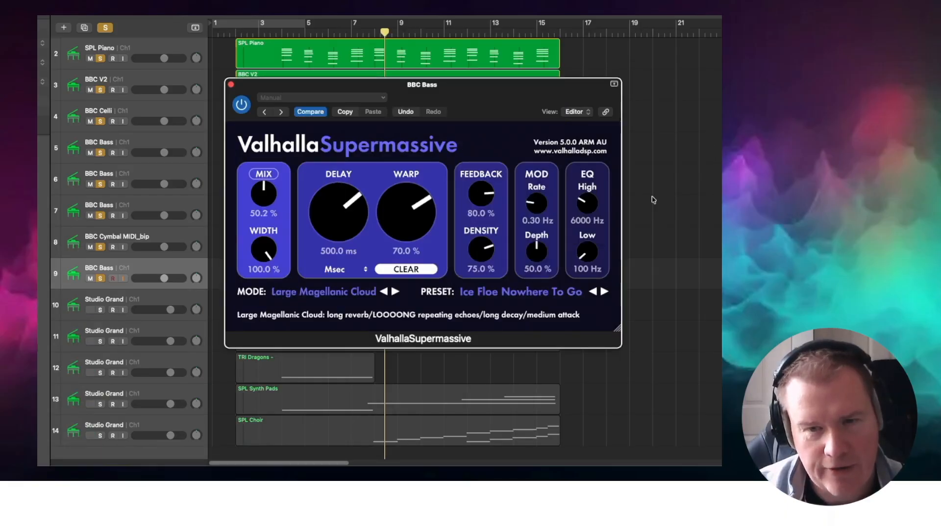
click(231, 86)
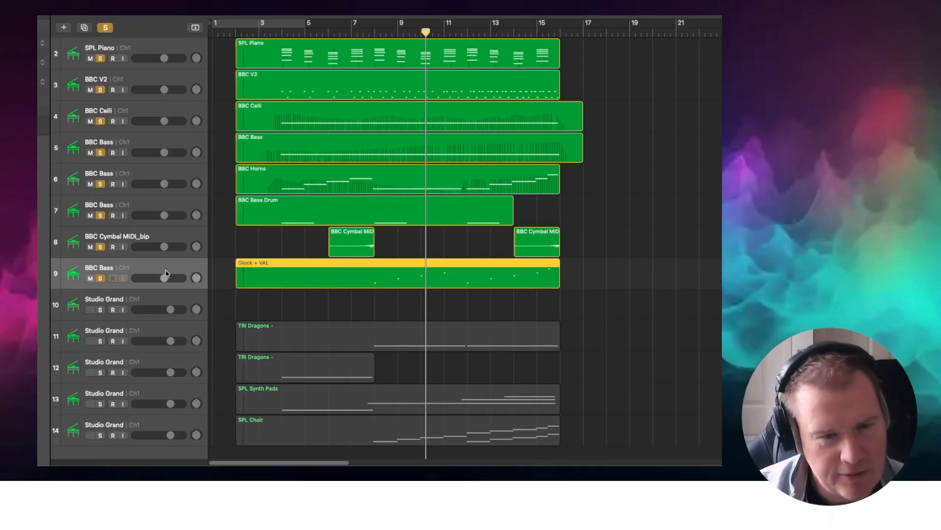
Step: Delete the empty Studio Grand track below the glockenspiel track
click(160, 304)
right_click(160, 304)
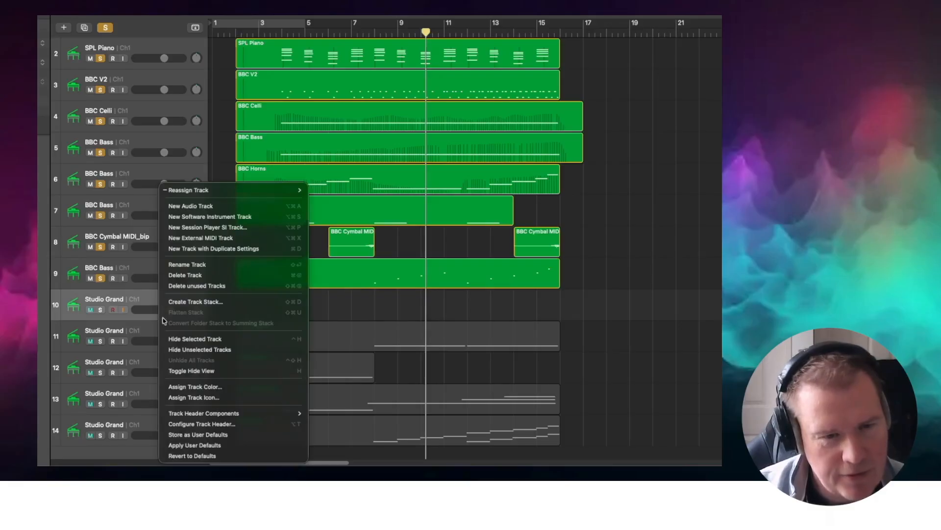
click(186, 275)
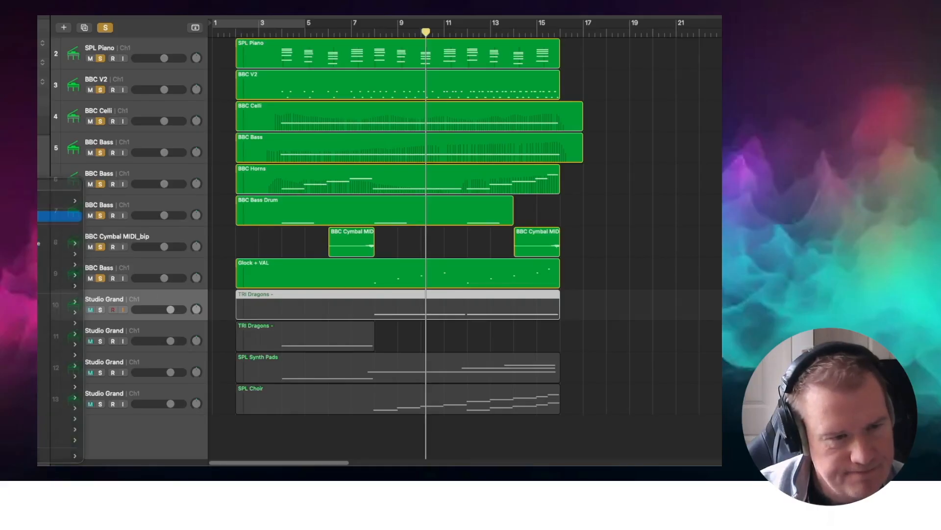
Step: Replace the instrument on the first TRI Dragons track with Triaz Player in stereo
click(39, 242)
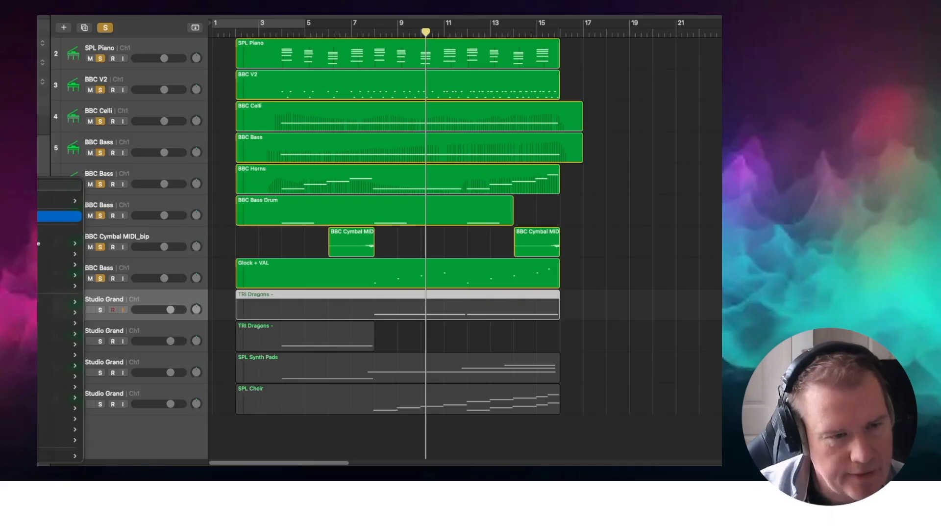
click(40, 215)
click(39, 253)
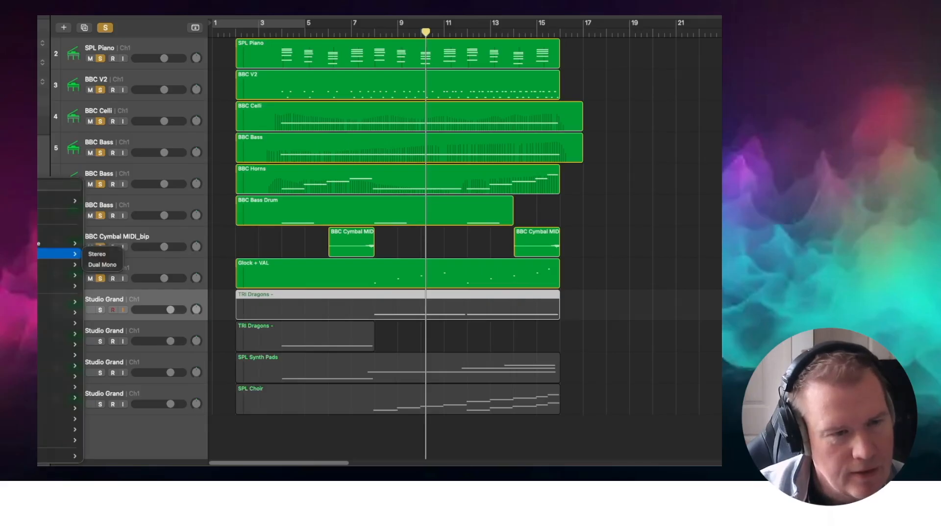
click(39, 216)
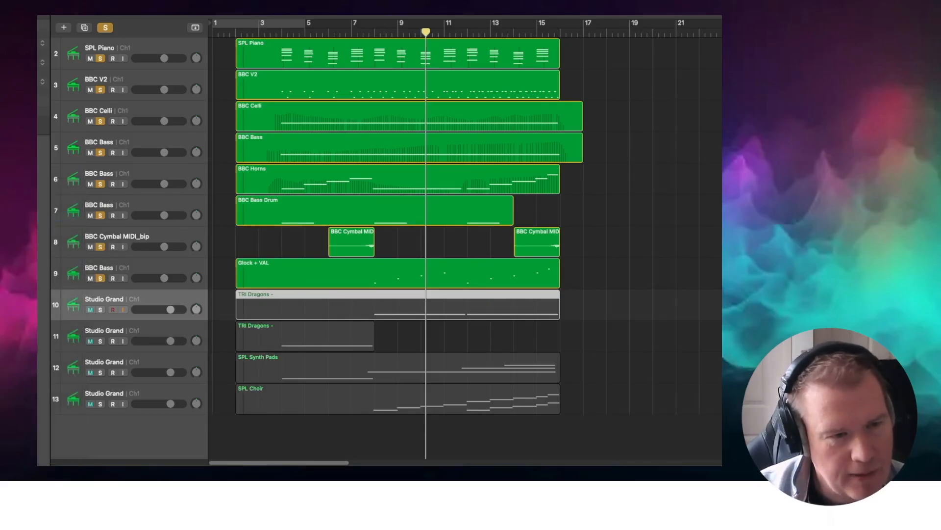
click(39, 249)
mouse_move(49, 312)
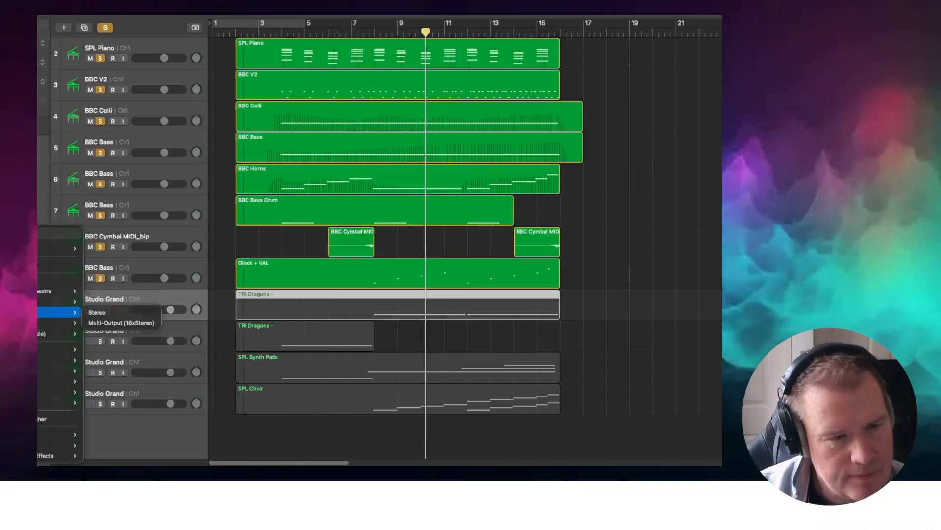
click(88, 315)
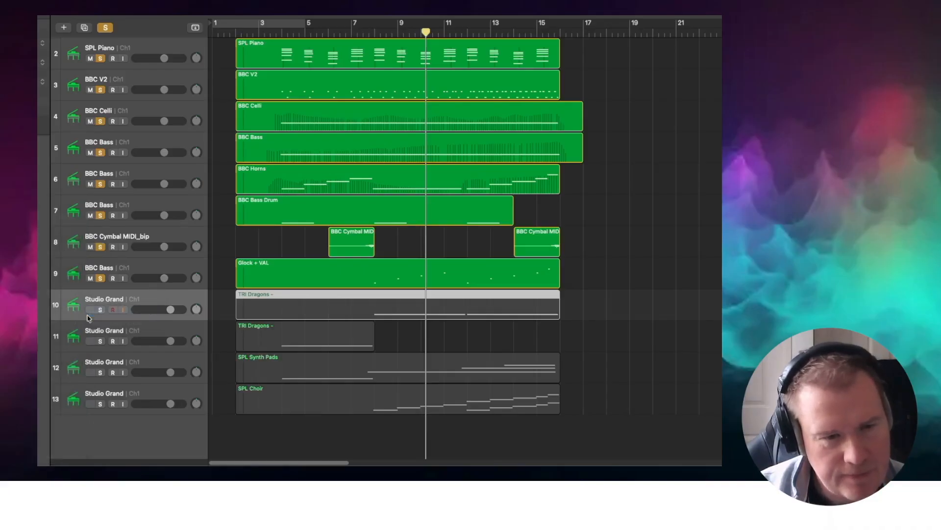
Step: Reposition the Triaz Player window fully in view and load the Dragons Awake preset from the Triaz Core Demo library
drag(370, 93, 469, 44)
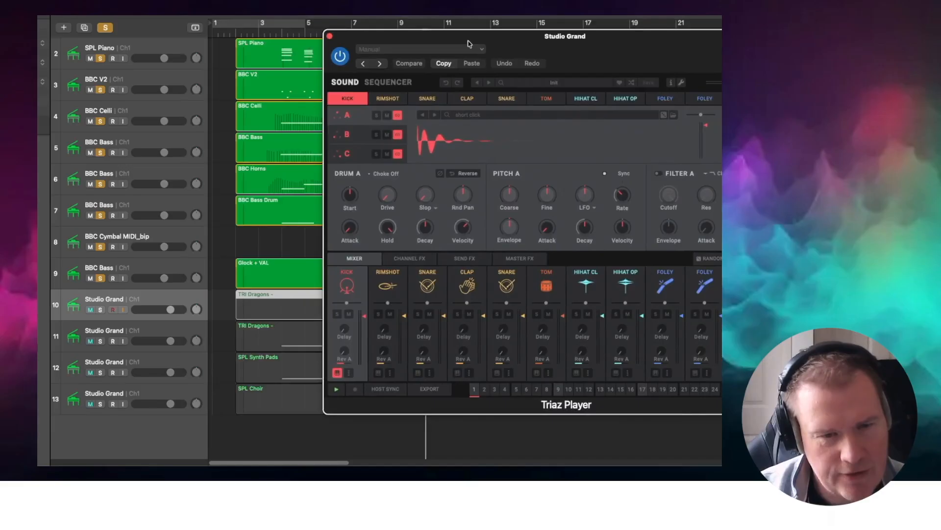
drag(469, 44, 614, 48)
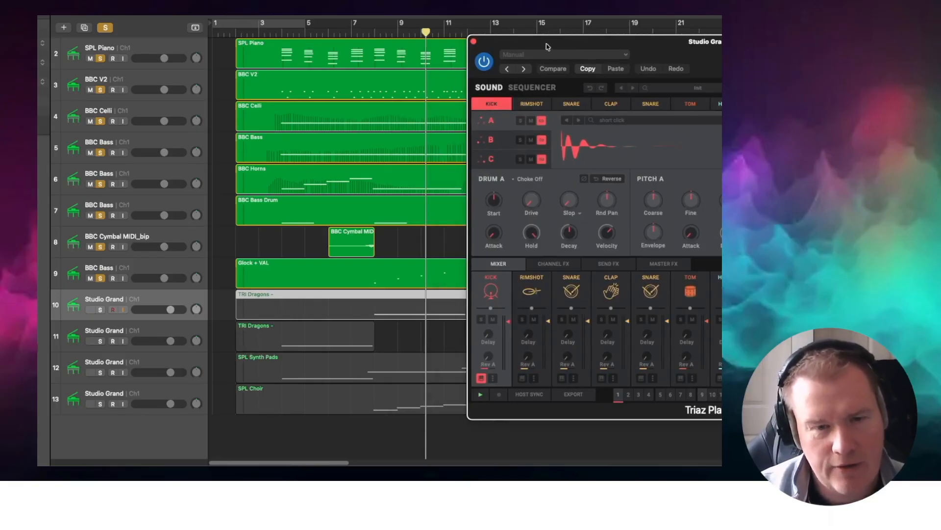
drag(547, 47, 285, 31)
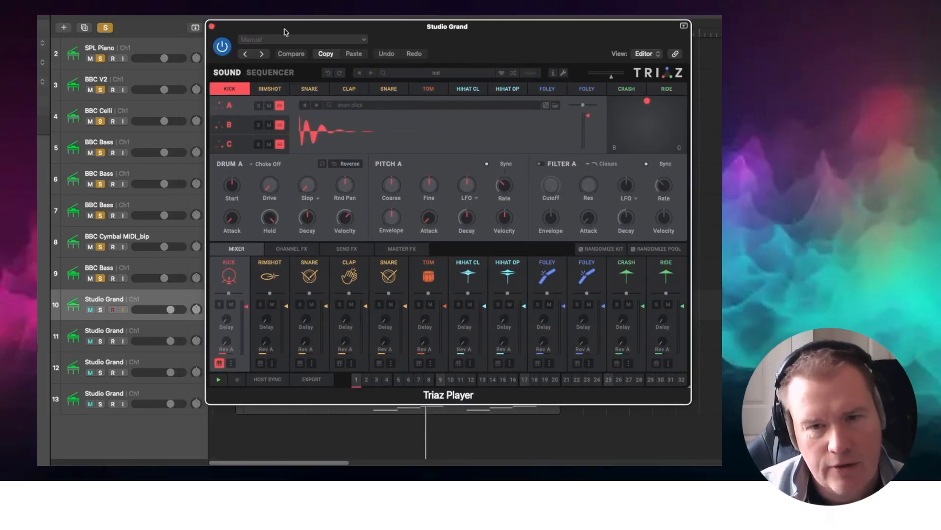
click(434, 74)
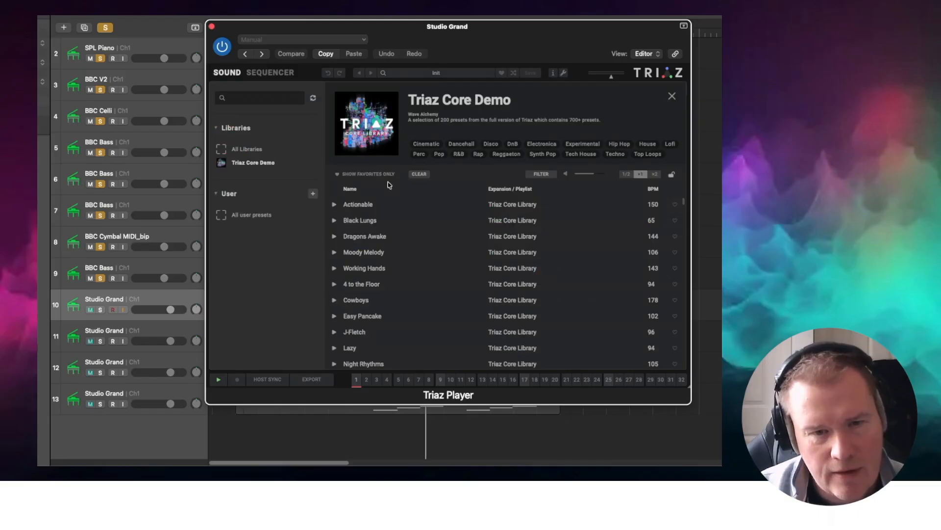
click(370, 238)
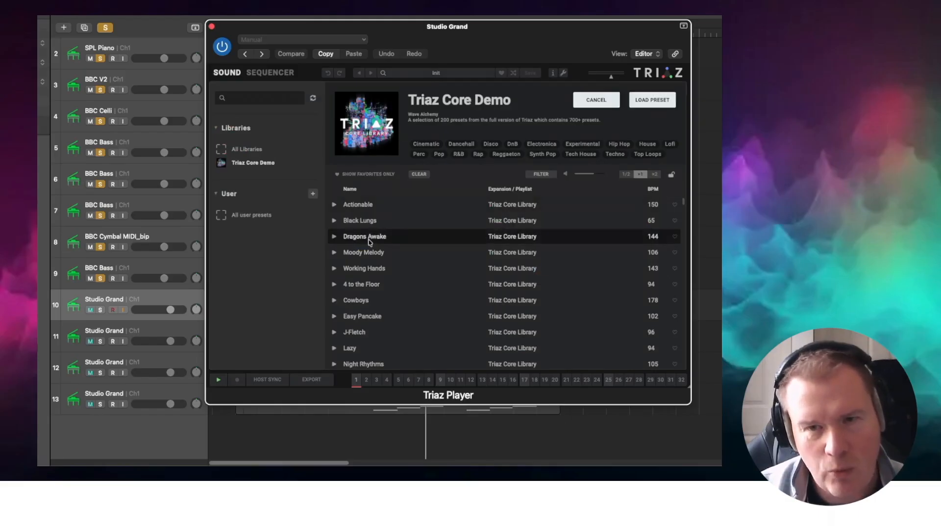
click(653, 100)
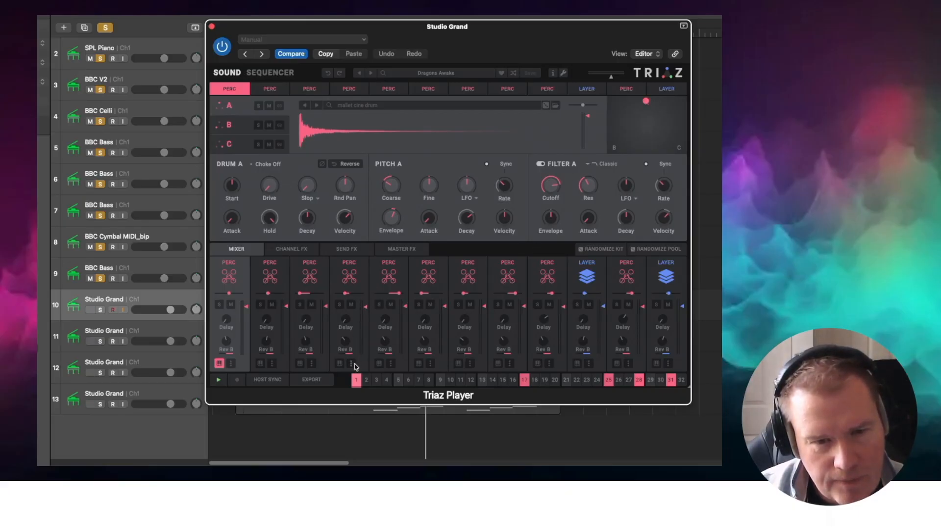
Step: Mute the fourth, seventh and ninth Perc channels and both Layer channels in the Triaz mixer, and close the plug-in
click(351, 305)
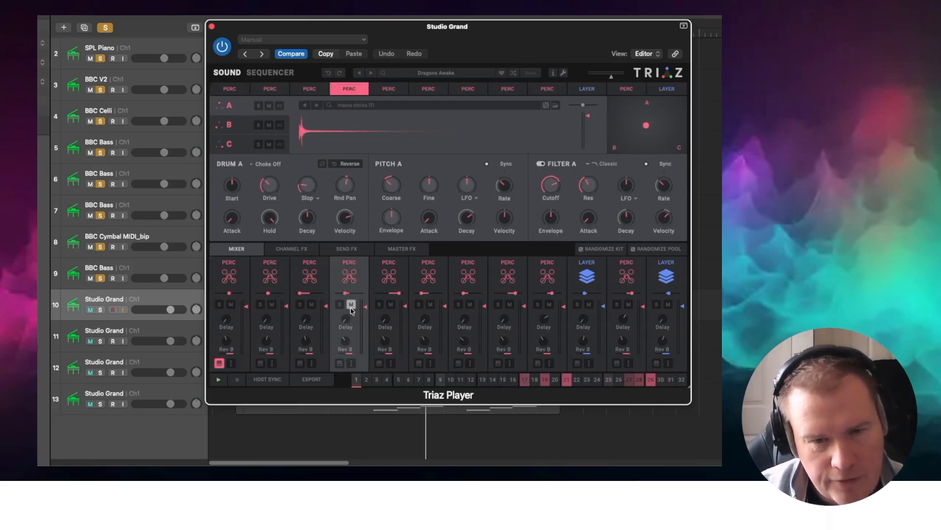
click(470, 304)
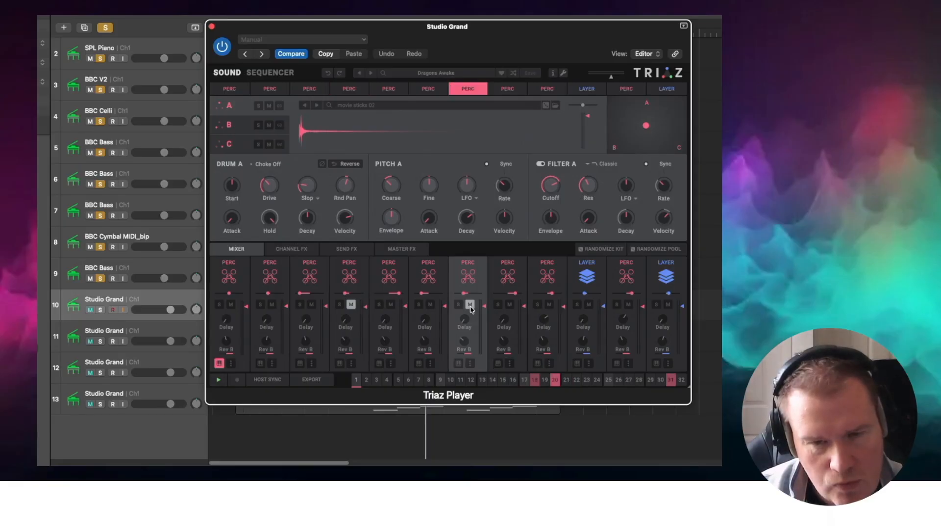
click(549, 306)
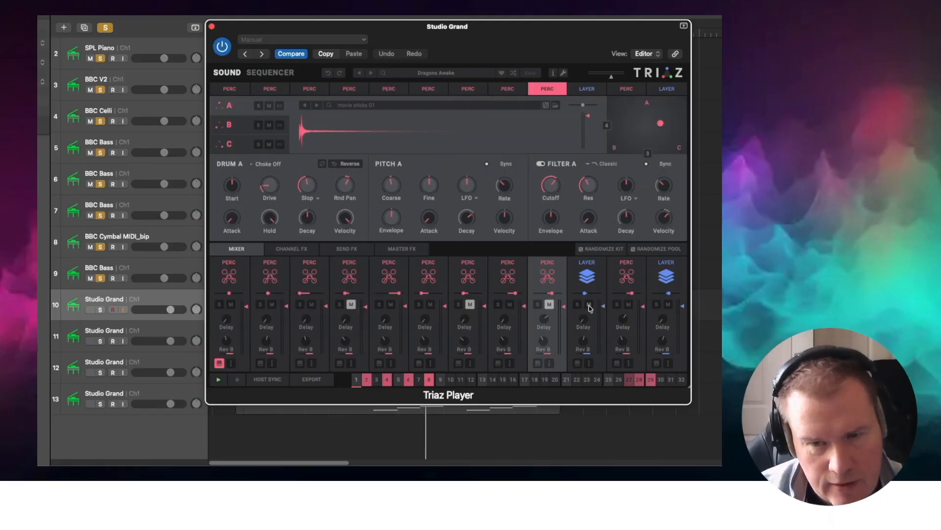
click(590, 305)
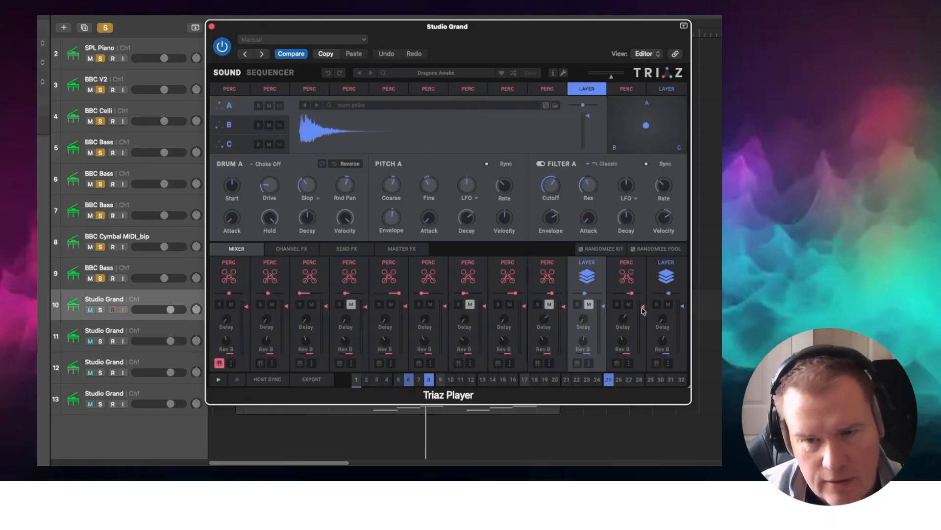
click(668, 306)
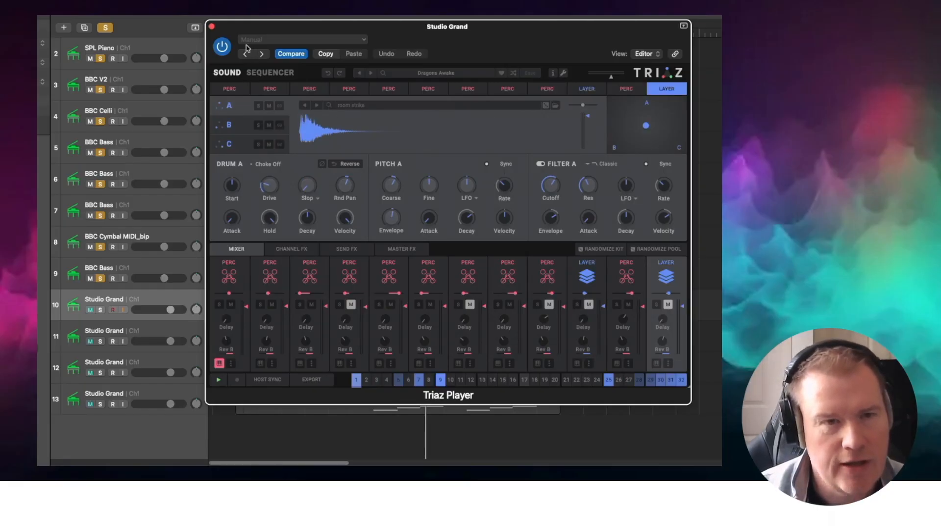
click(212, 27)
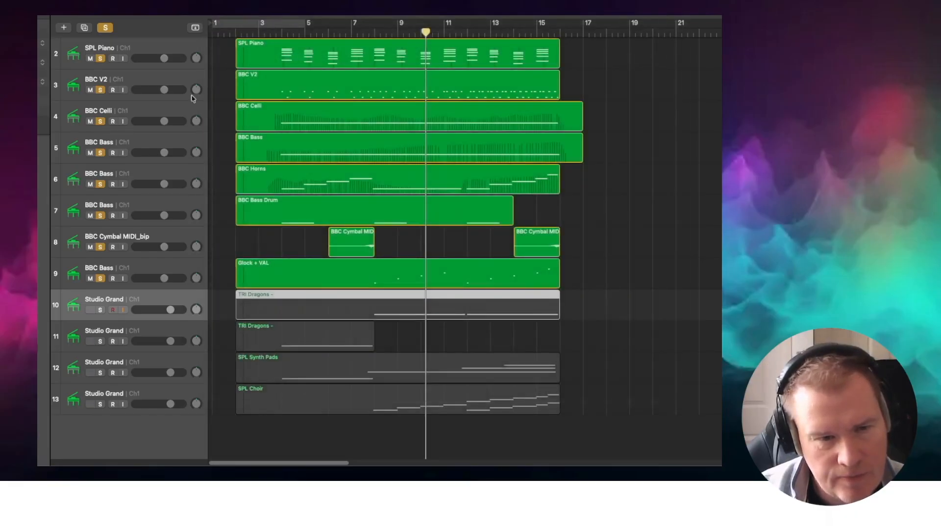
Step: Unmute and solo the first TRI Dragons track, and play from just before bar 8 while lowering its volume slightly
click(90, 310)
click(100, 310)
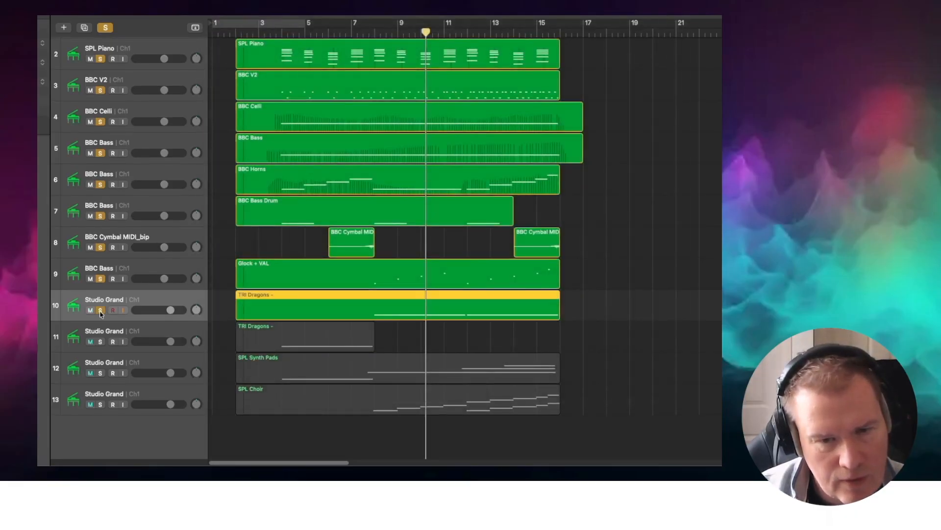
click(371, 32)
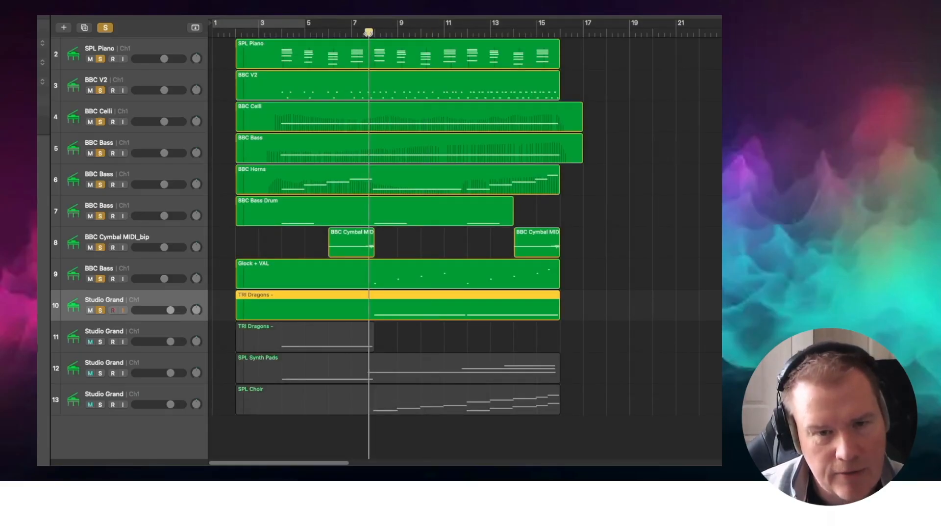
key(space)
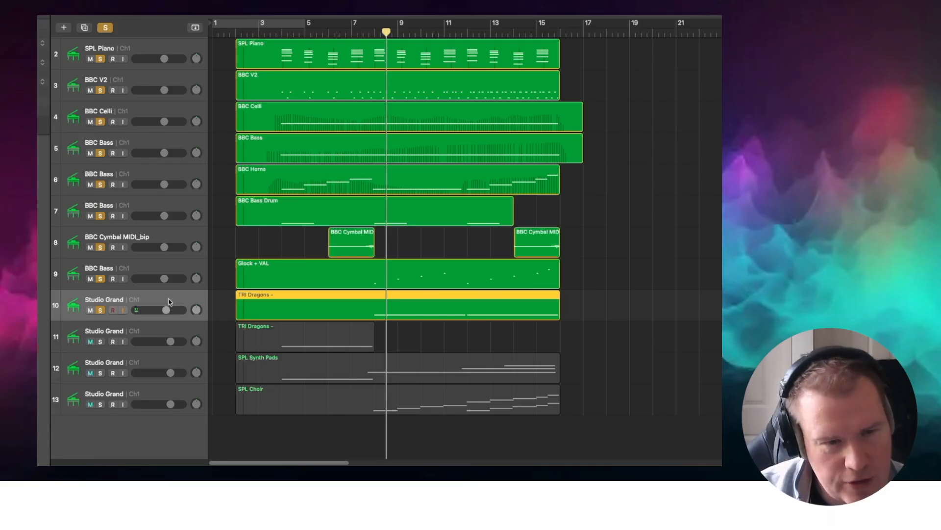
Step: Rename the Triaz Player track as TRI Dragon -
double_click(116, 301)
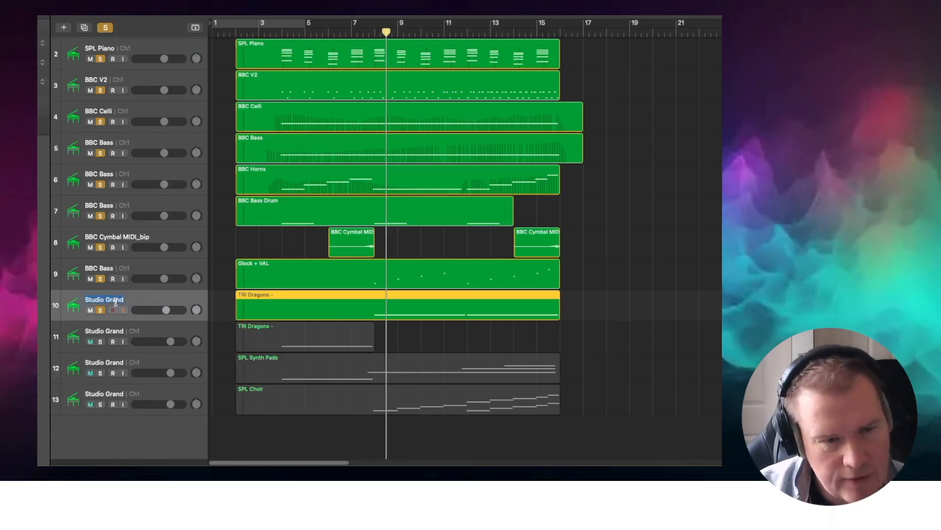
text(T)
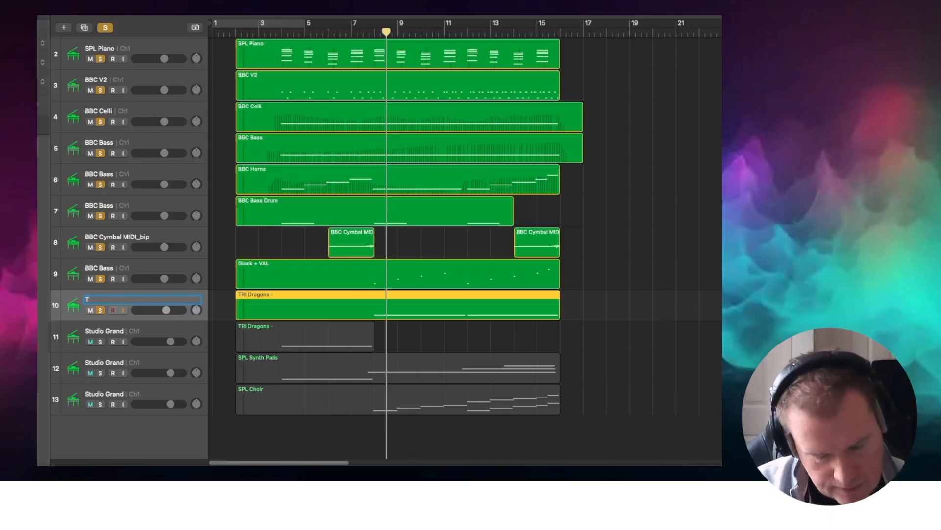
text(RI Dragon -)
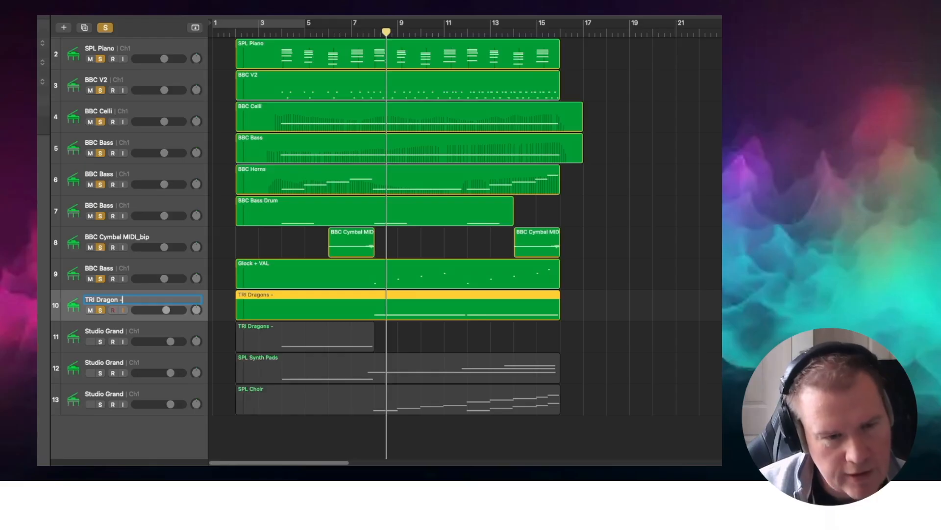
key(Return)
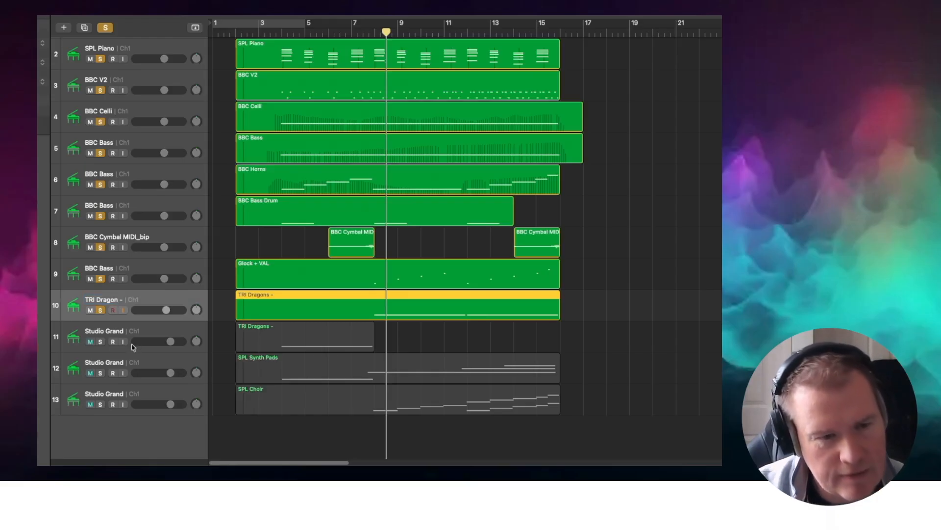
Step: Create a new track with duplicate settings from the TRI Dragon - track and move the shorter TRI Dragons region onto it
click(143, 335)
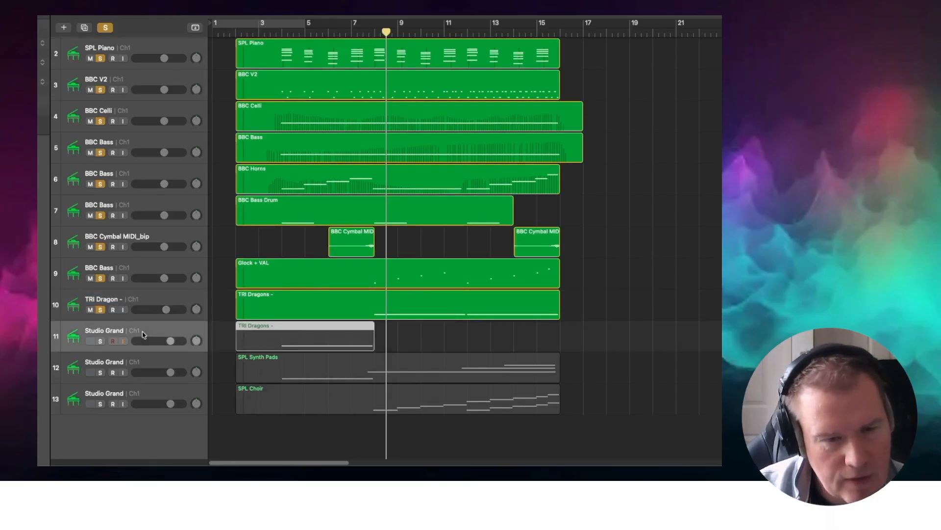
click(193, 294)
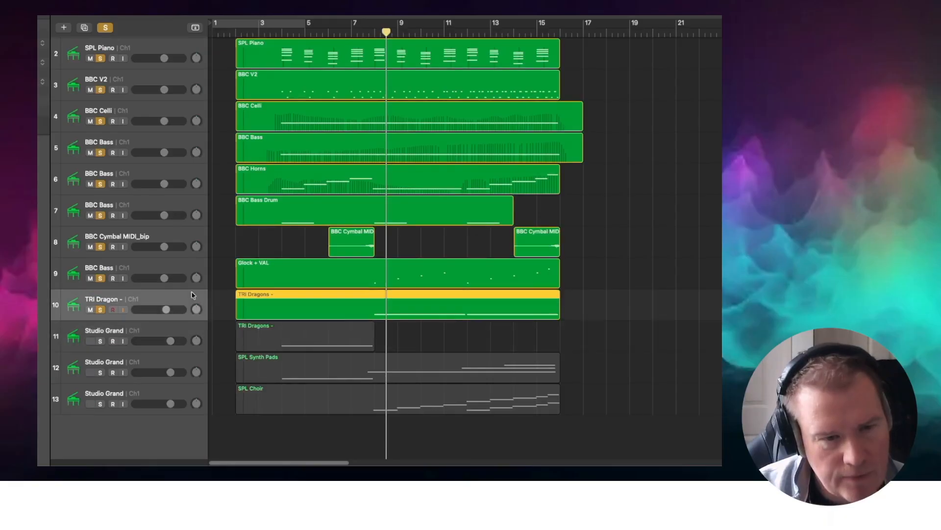
right_click(193, 294)
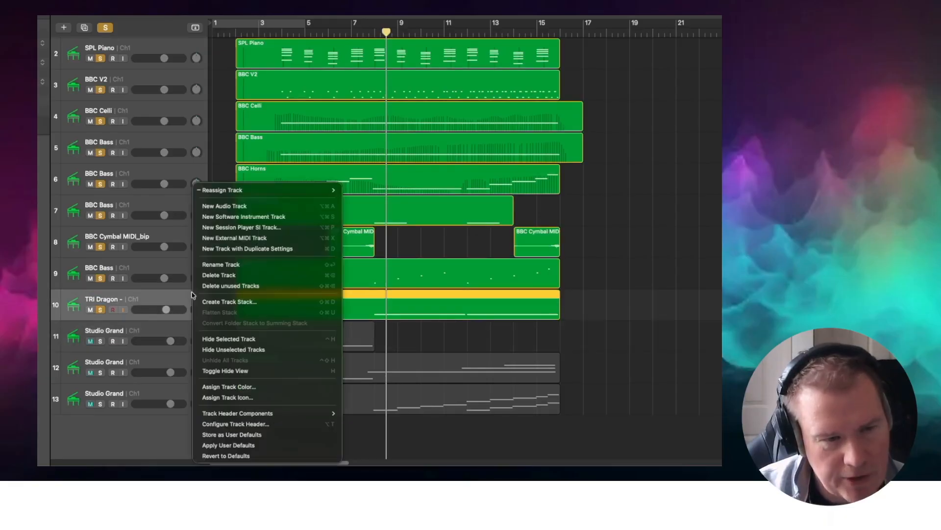
click(228, 248)
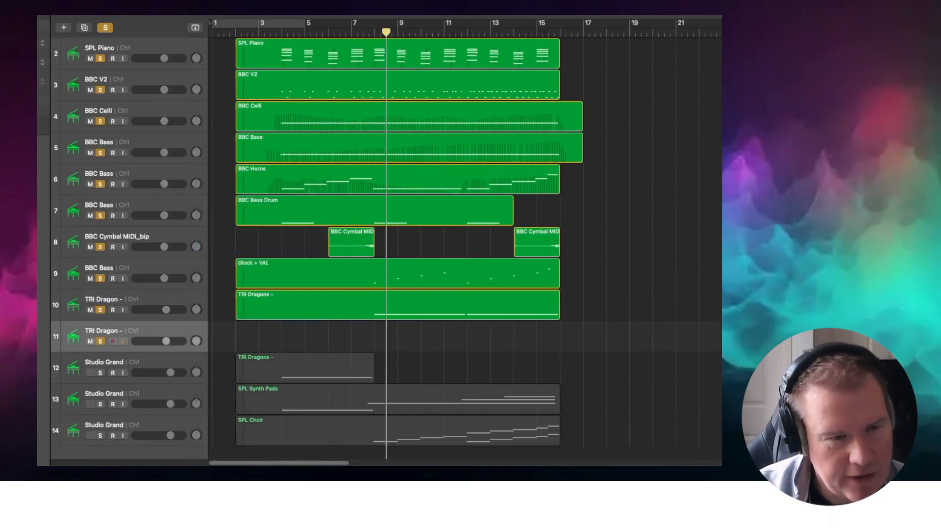
drag(298, 365, 298, 349)
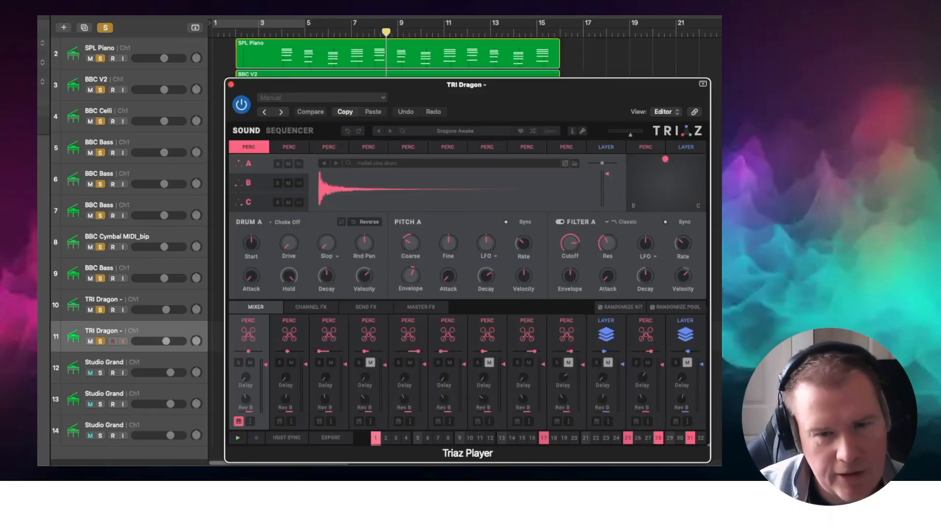
Step: Mute the Perc channel between the two Layer channels in the second TRI Dragon track's Triaz mixer, and close the plug-in
click(647, 363)
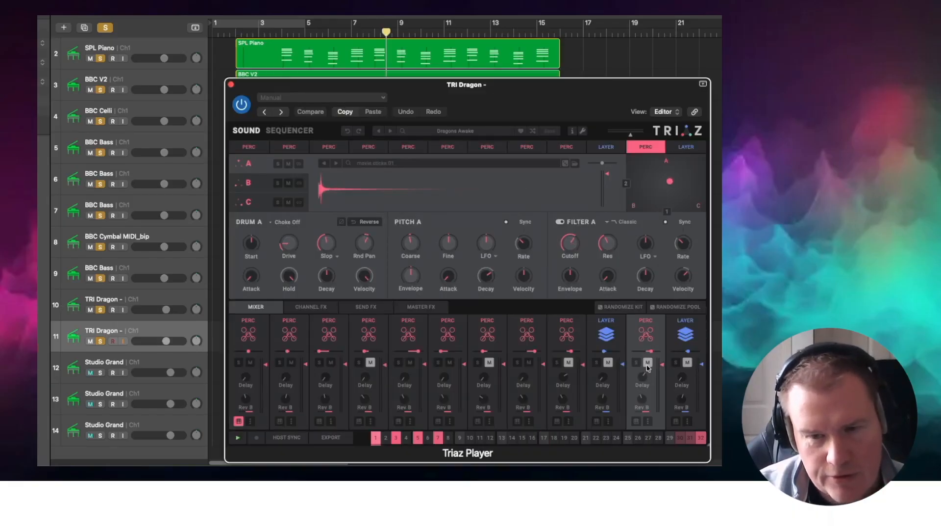
click(231, 85)
Step: Play the arrangement from about bar 3, skip to just before bar 8 to hear the transition between both TRI Dragons parts, and stop
click(245, 29)
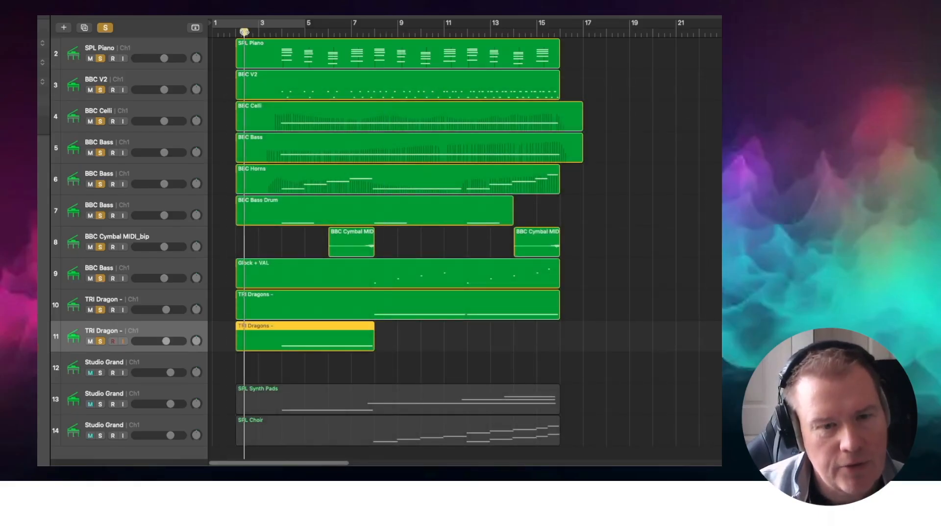
click(271, 34)
key(space)
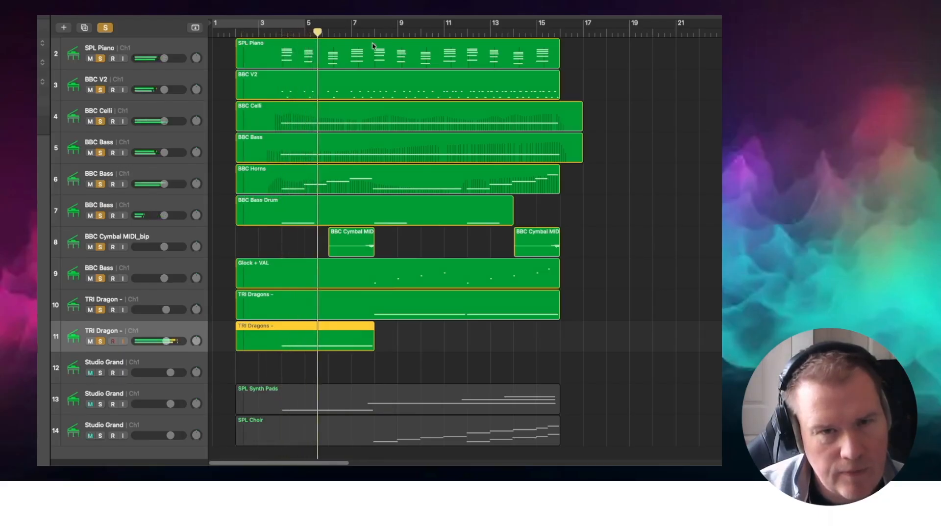
click(361, 35)
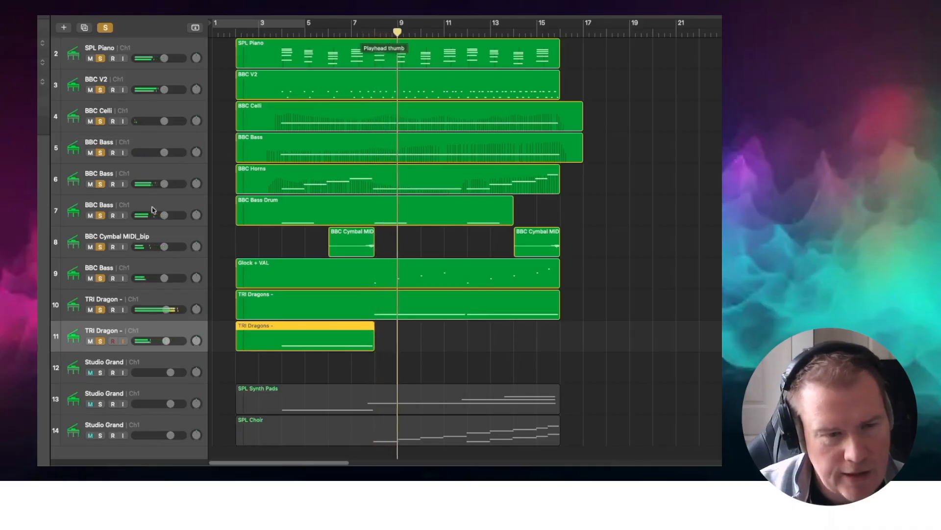
key(space)
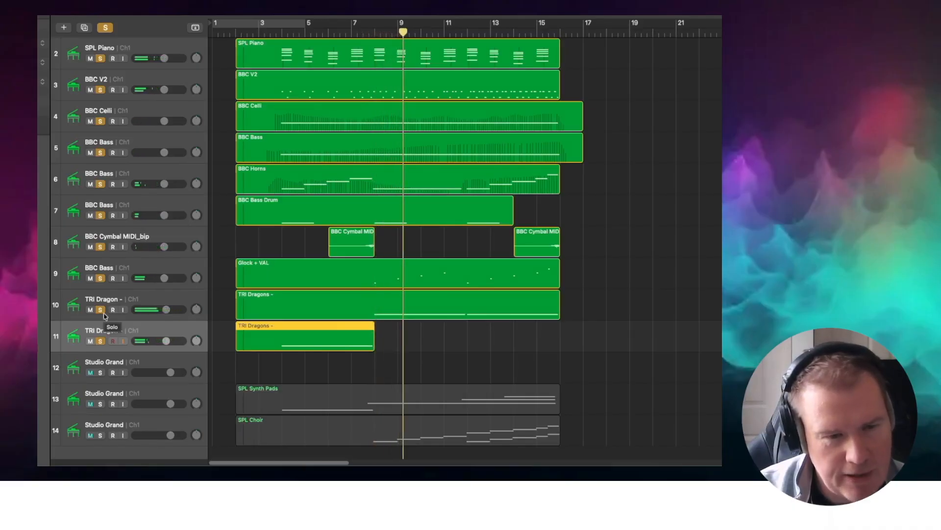
Step: Delete the empty Studio Grand track below the two TRI Dragon tracks
right_click(163, 371)
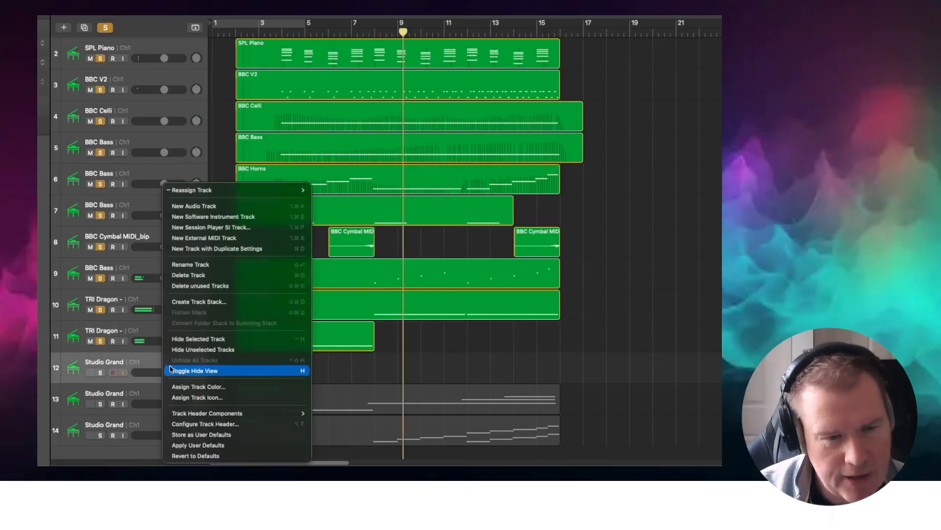
click(187, 275)
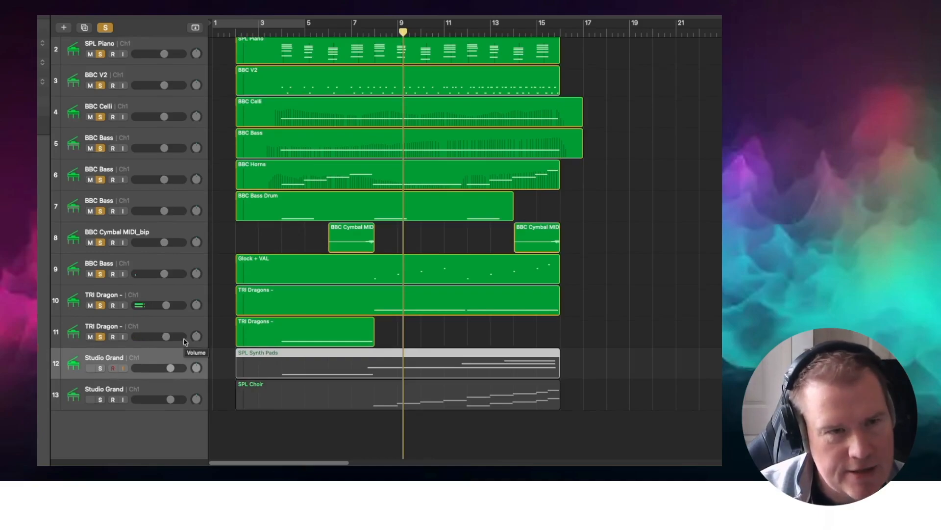
Step: Lower the volume of the second TRI Dragon track and play the arrangement from about bar 3 to check the balance
click(143, 334)
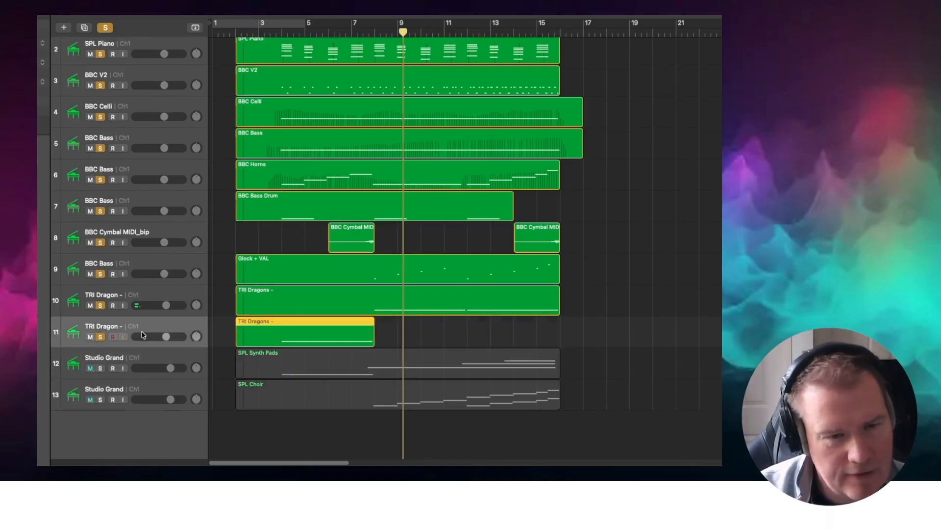
click(146, 299)
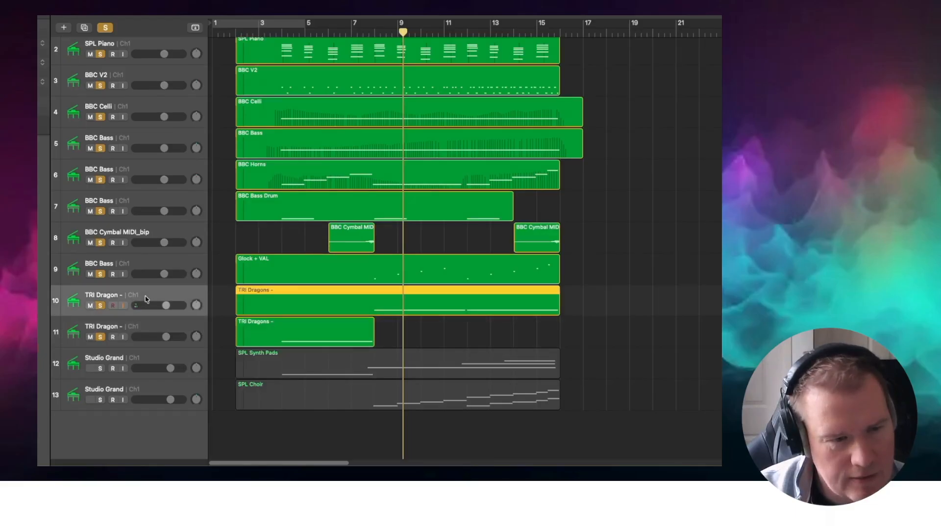
click(149, 332)
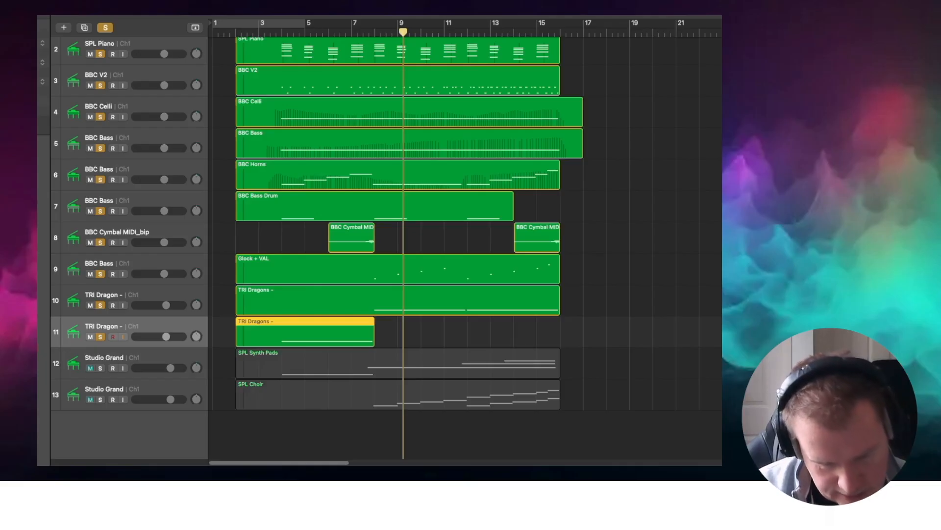
drag(166, 337, 156, 336)
double_click(363, 33)
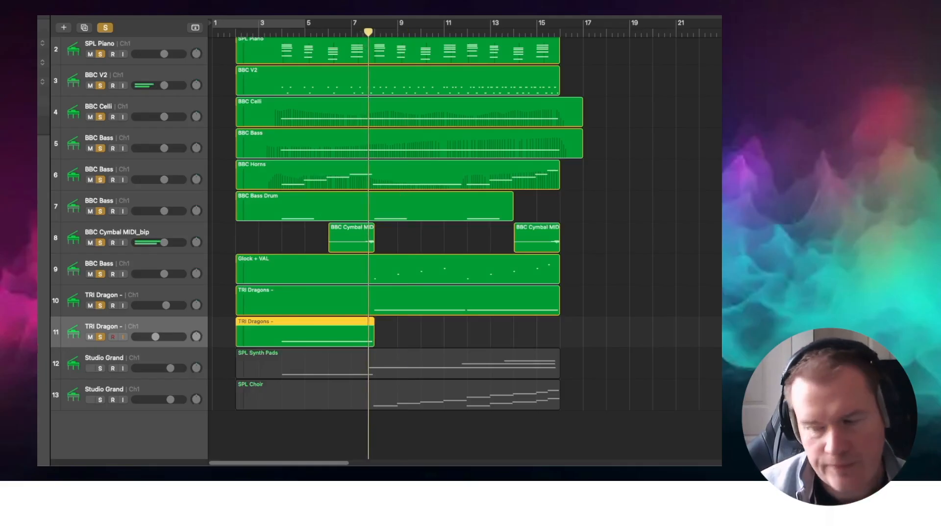
click(291, 45)
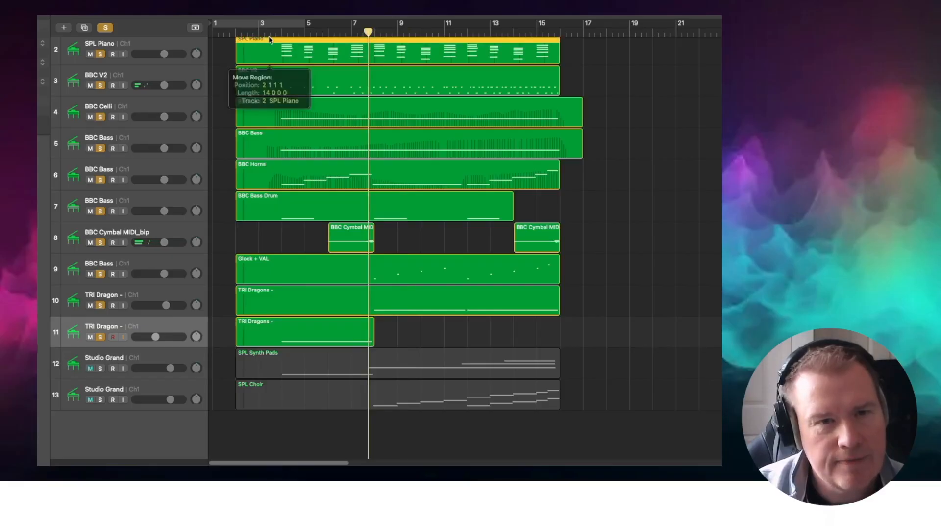
click(271, 34)
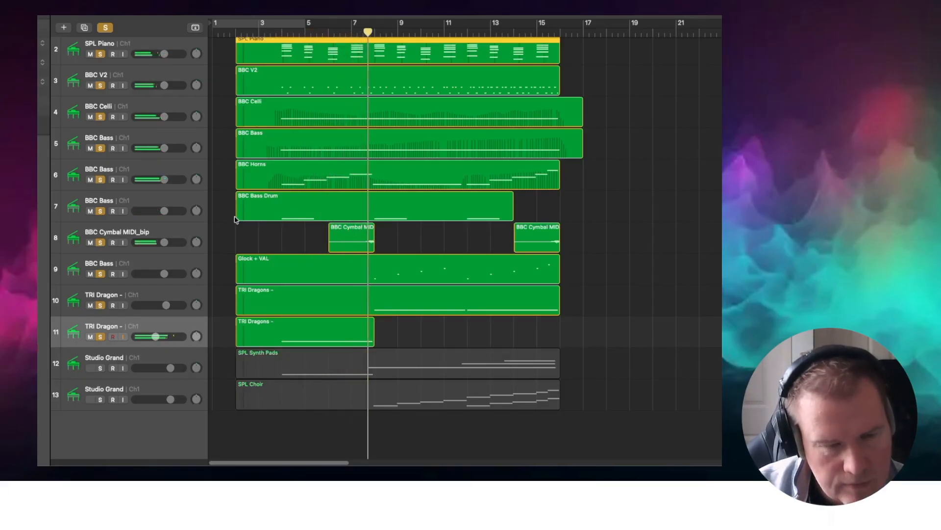
Step: Load the Splice INSTRUMENT plug-in as the instrument of the SPL Synth Pads track
click(179, 358)
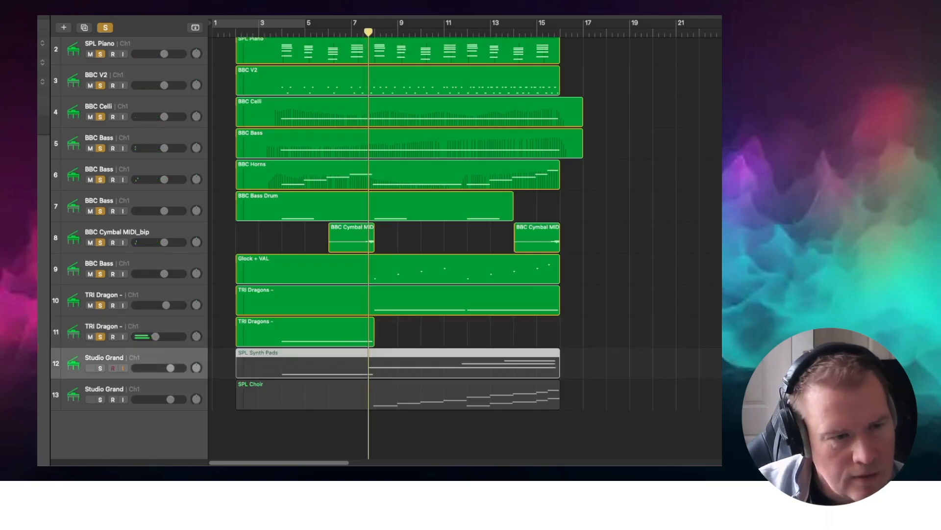
click(40, 244)
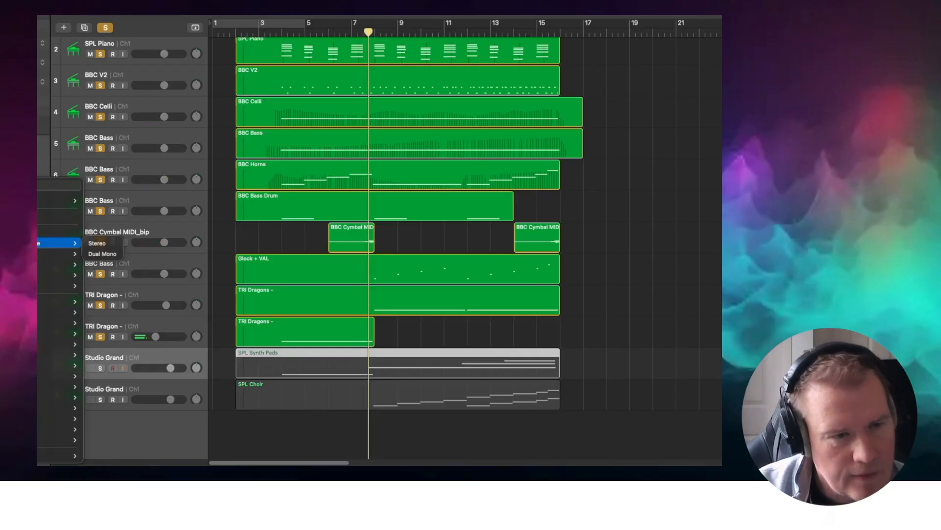
click(39, 216)
click(39, 253)
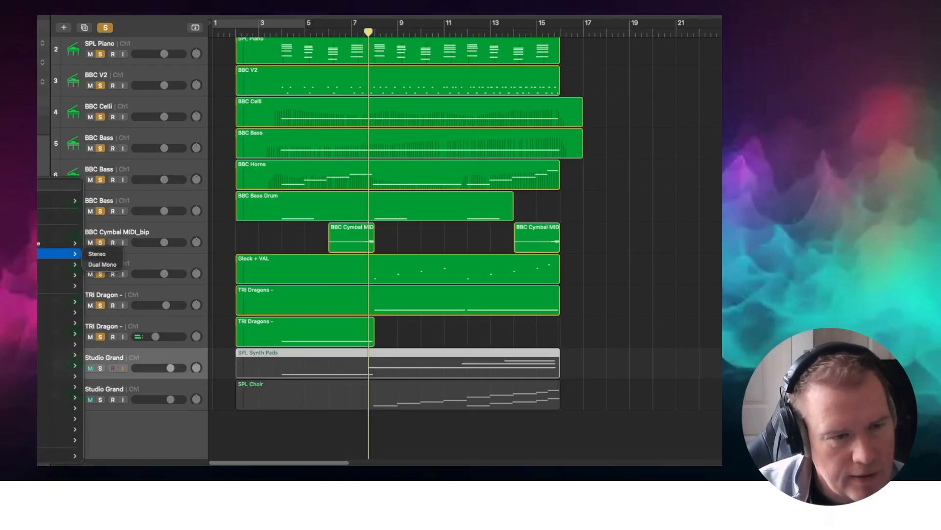
click(39, 216)
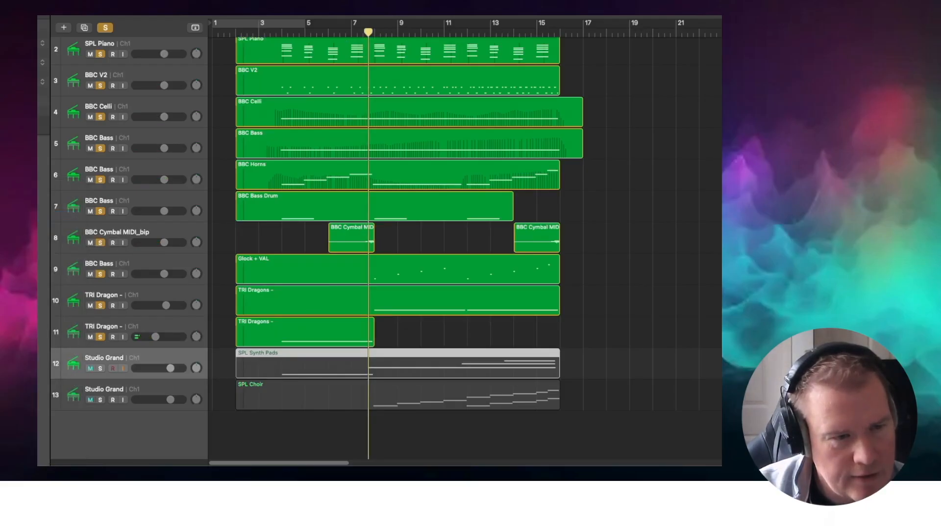
click(39, 253)
click(39, 216)
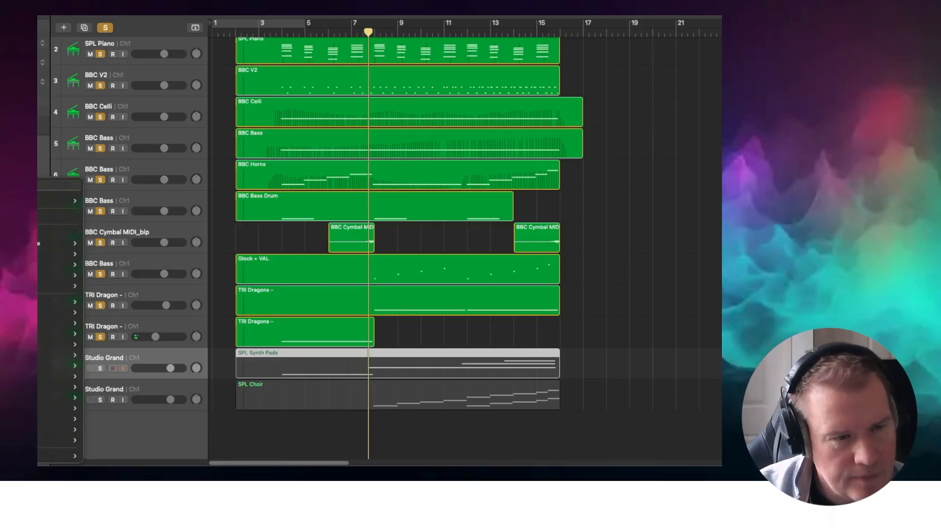
click(39, 249)
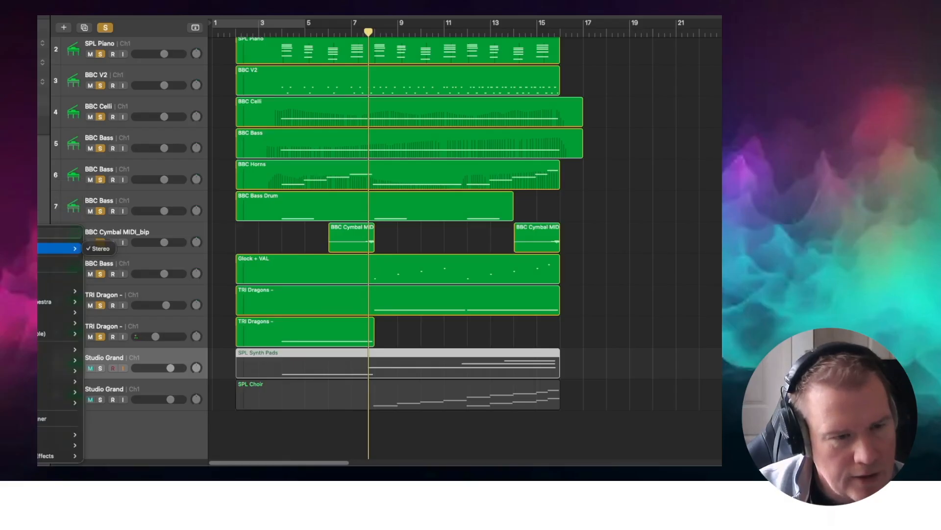
mouse_move(41, 295)
mouse_move(44, 312)
click(102, 315)
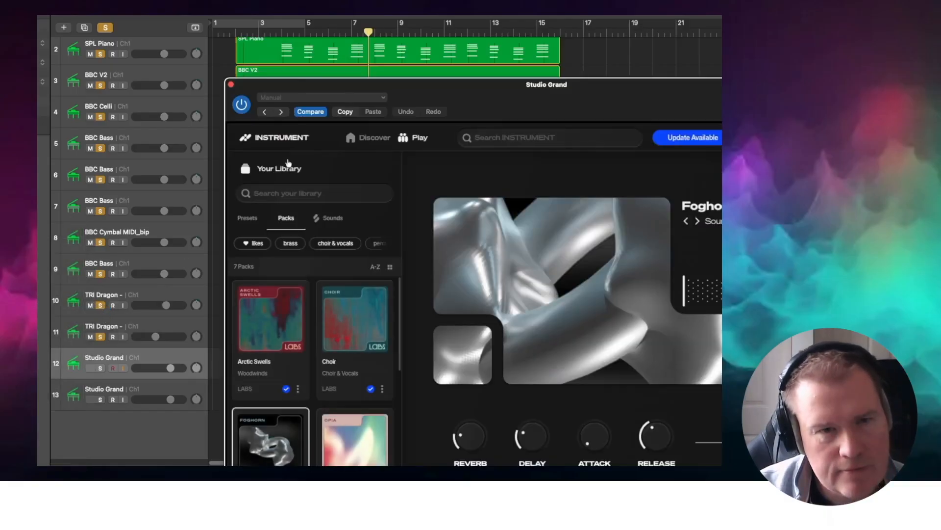
Step: Load the preset Pad #0008 from the LABS Synth Pads pack and close the plug-in
drag(301, 92, 176, 0)
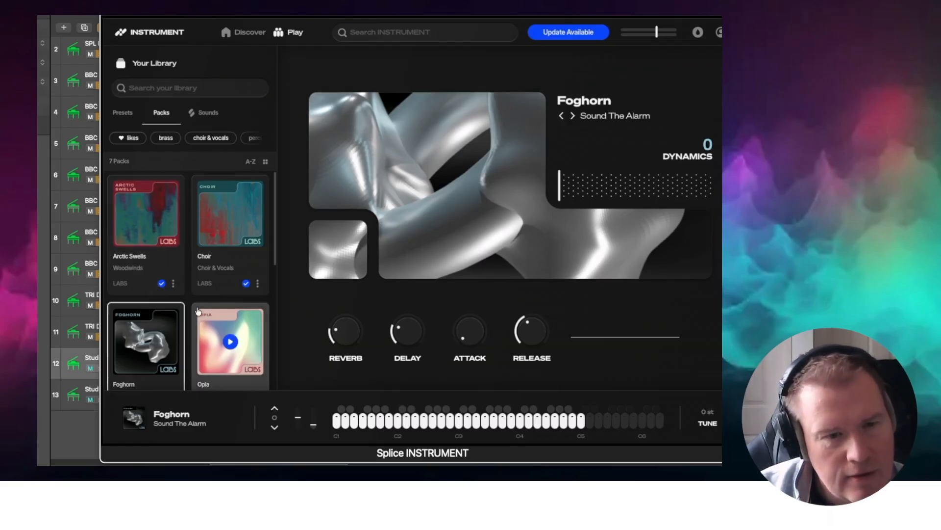
scroll(207, 300, down, 5)
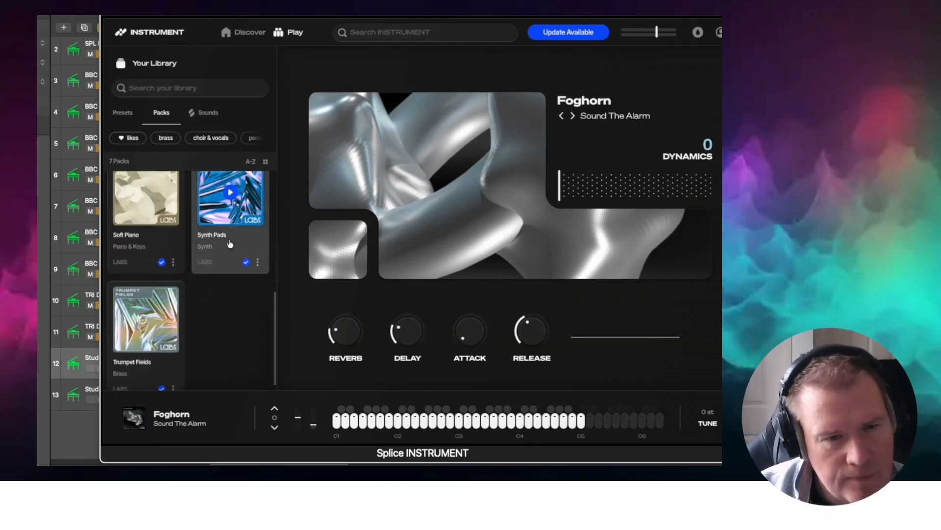
click(230, 223)
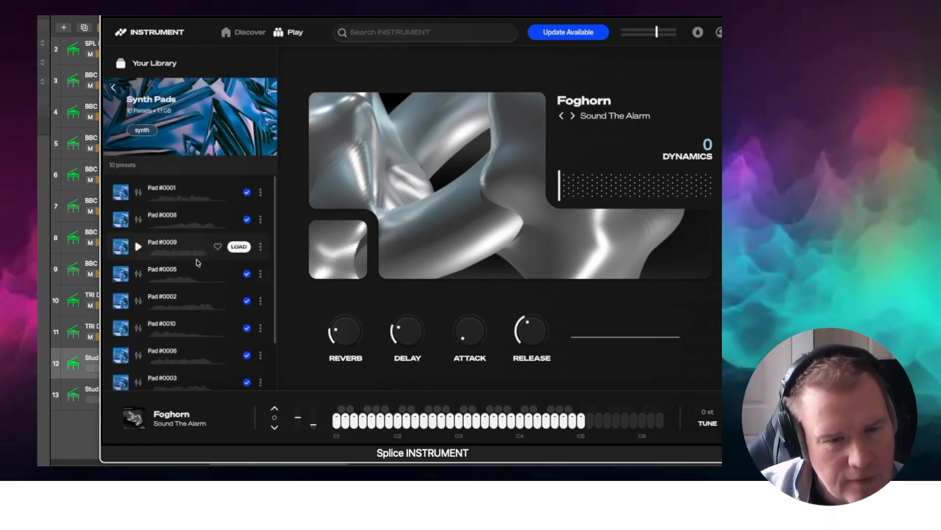
scroll(191, 314, down, 2)
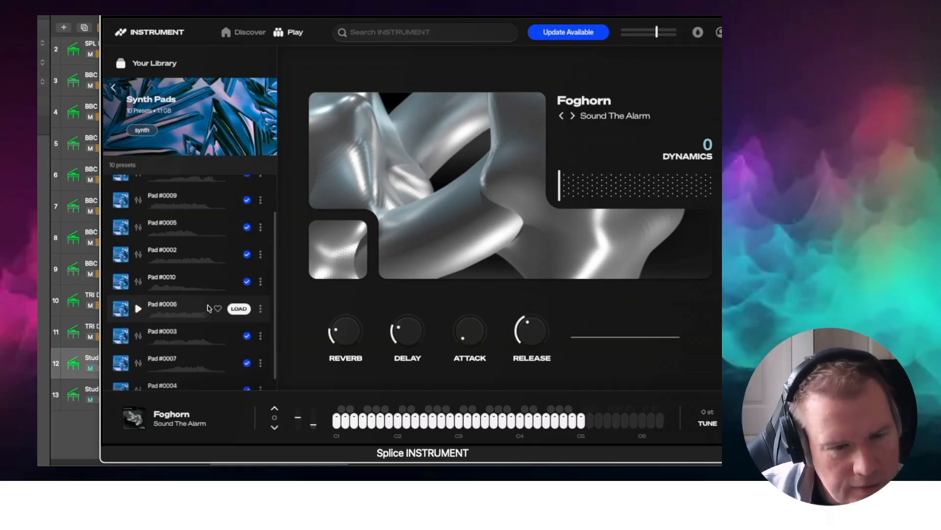
scroll(208, 308, up, 1)
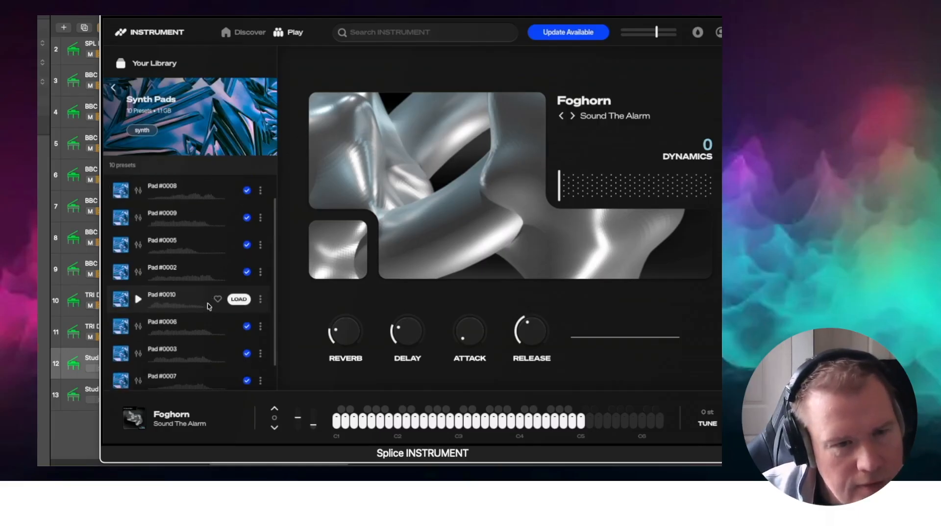
scroll(180, 203, up, 1)
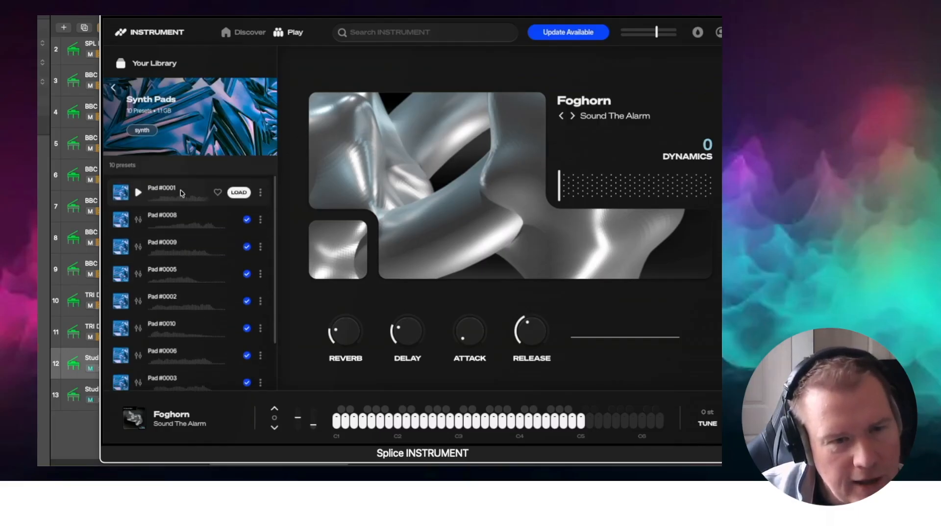
click(235, 221)
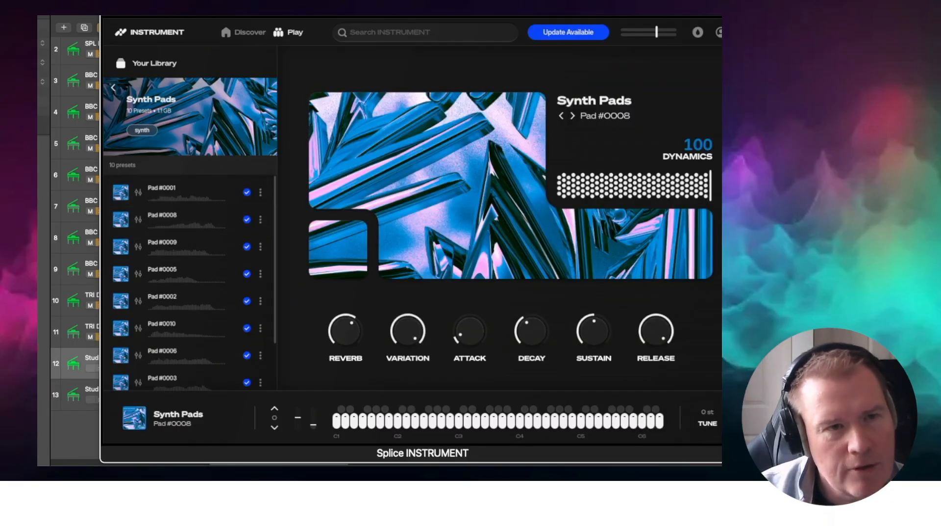
key(super+w)
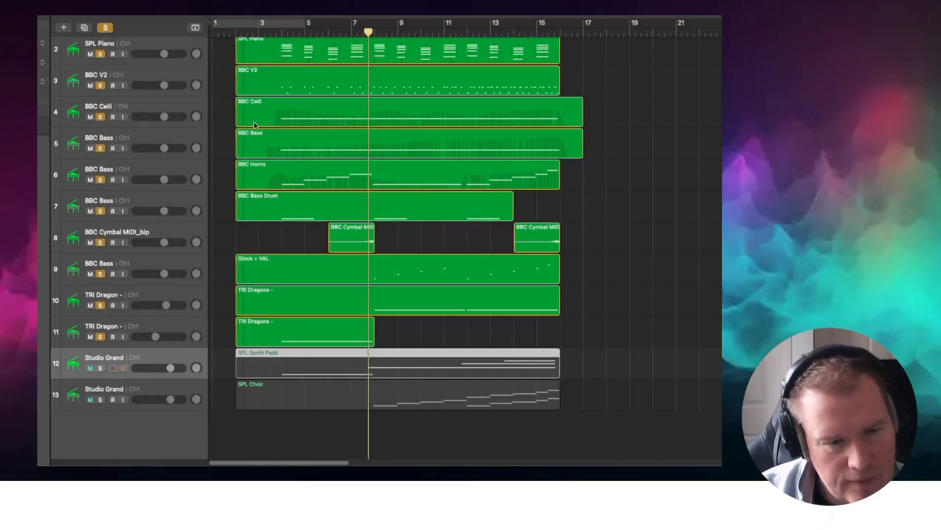
Step: Solo the SPL Synth Pads track, play it with the other soloed tracks, and reset its volume to the default level
click(100, 369)
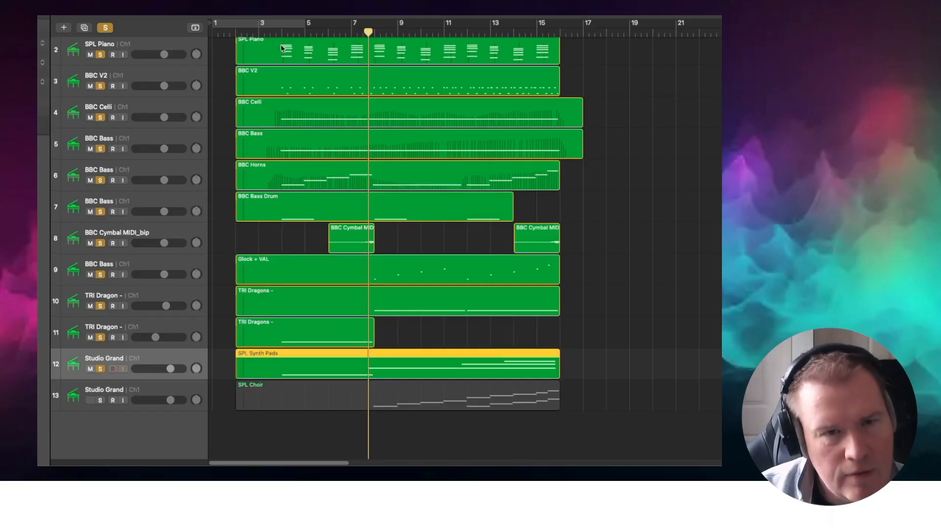
key(space)
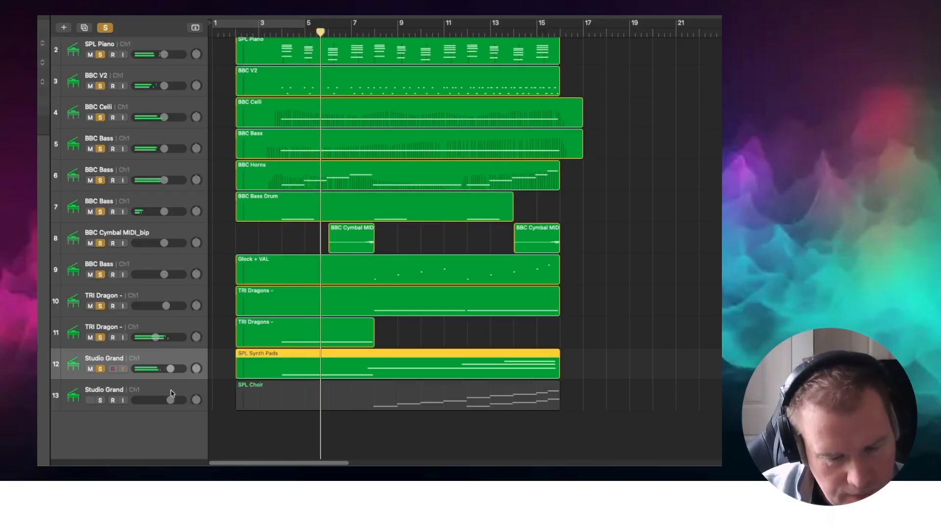
key(space)
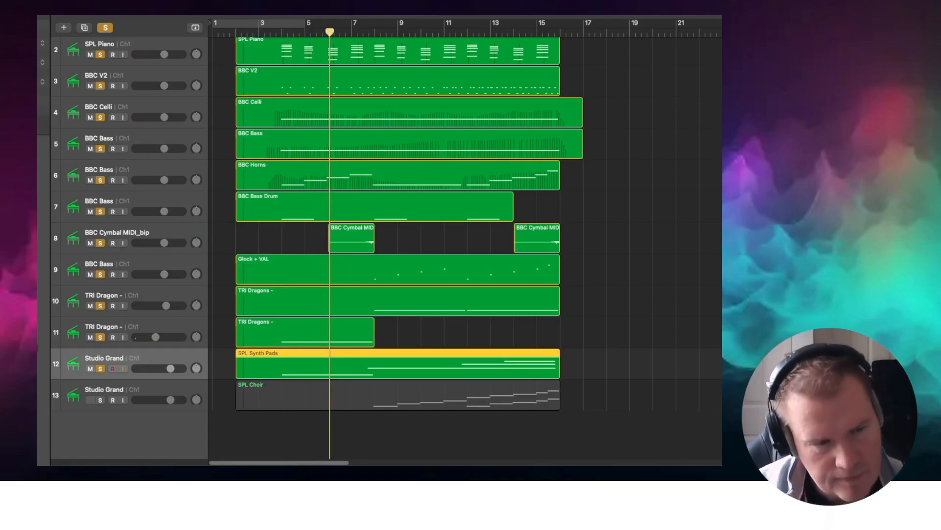
alt+click(170, 369)
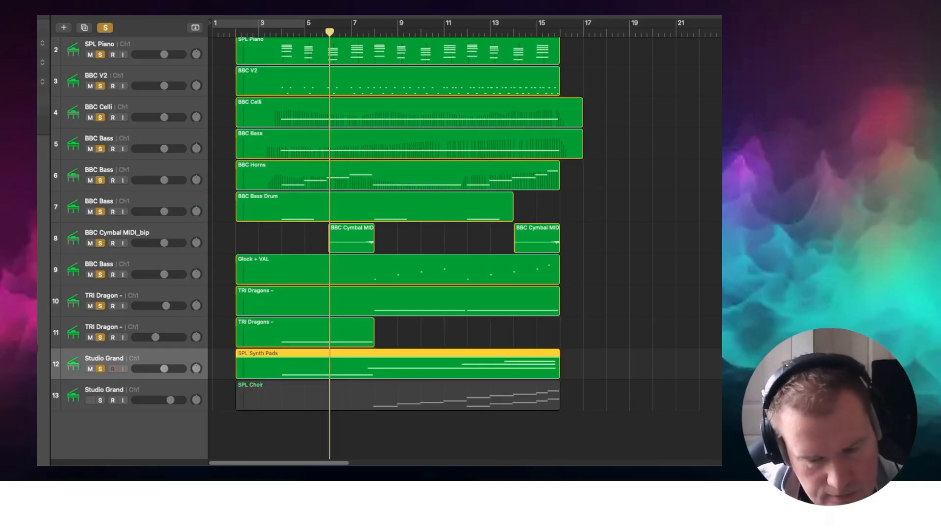
Step: Remove the three default effect plug-ins from the channel strip of the SPL Choir track
click(181, 389)
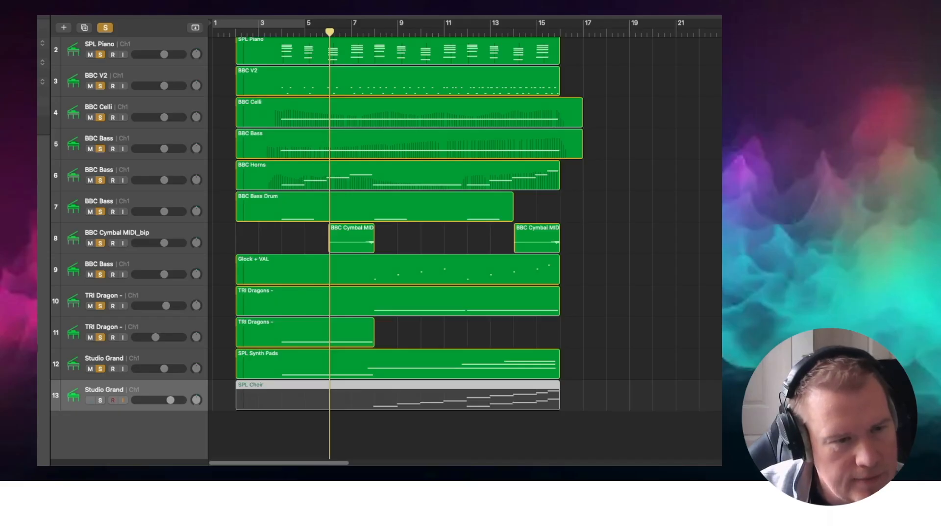
click(40, 186)
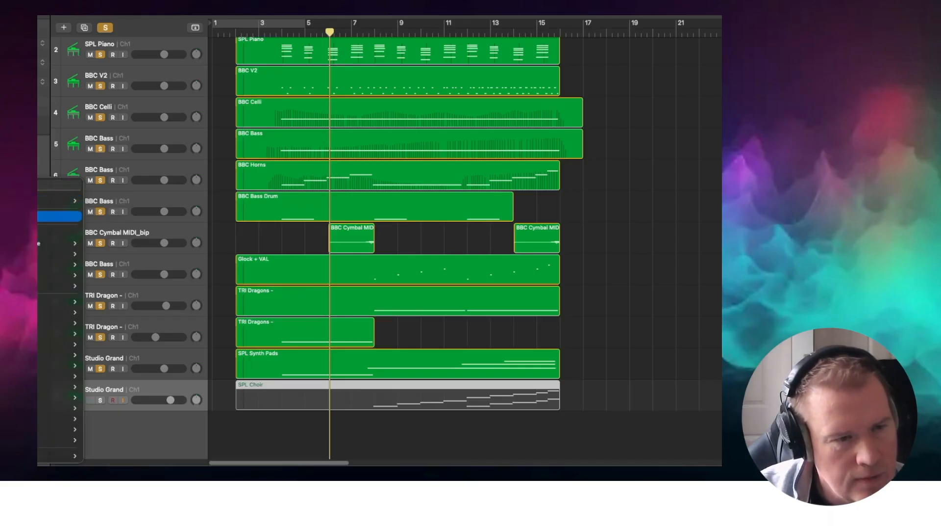
click(49, 216)
click(40, 186)
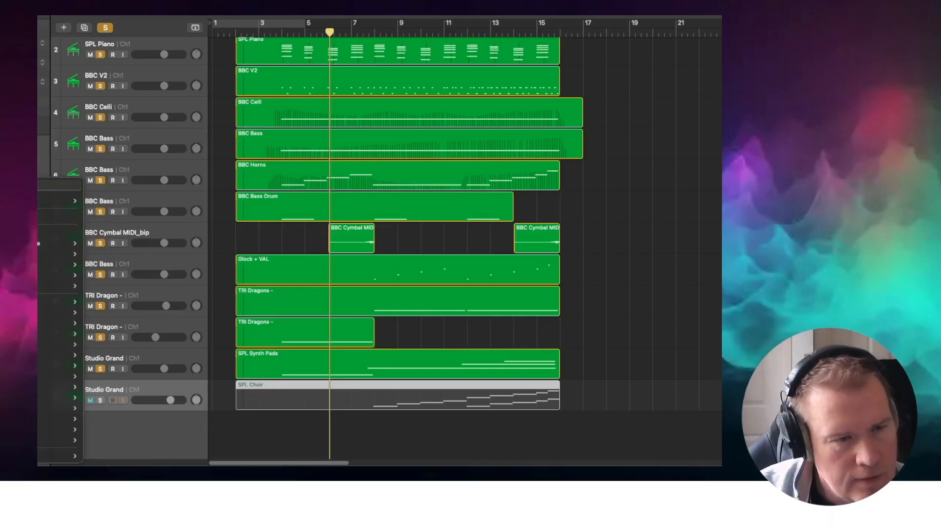
click(49, 216)
click(41, 187)
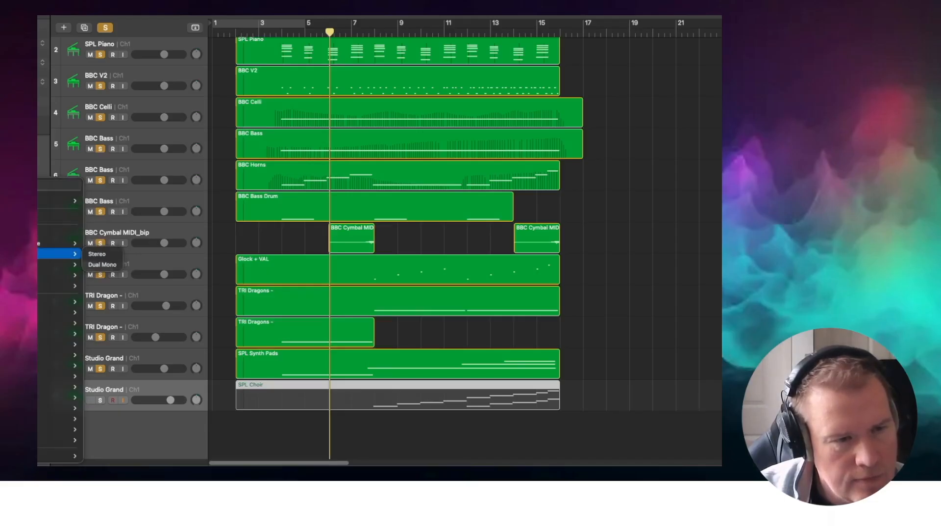
click(49, 216)
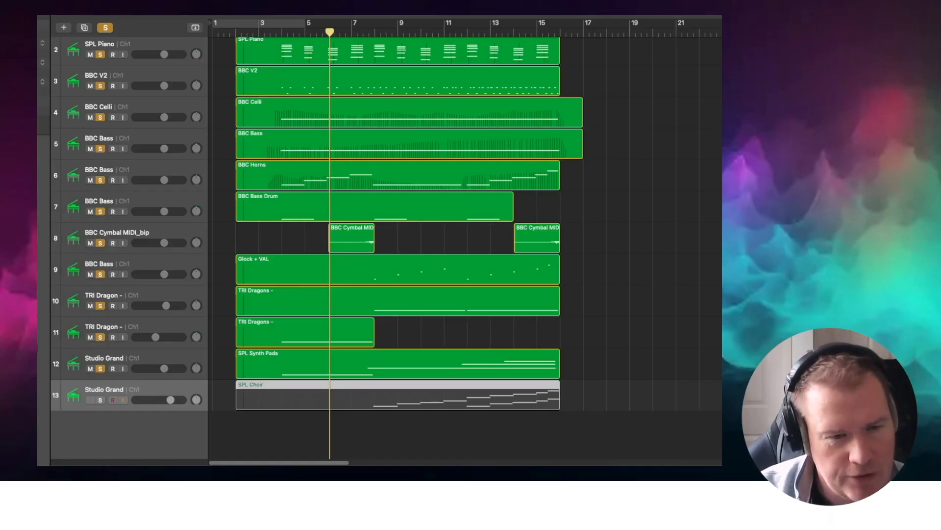
Step: Load the Splice INSTRUMENT plug-in on the SPL Choir track with the preset Long from the LABS Choir pack
click(40, 248)
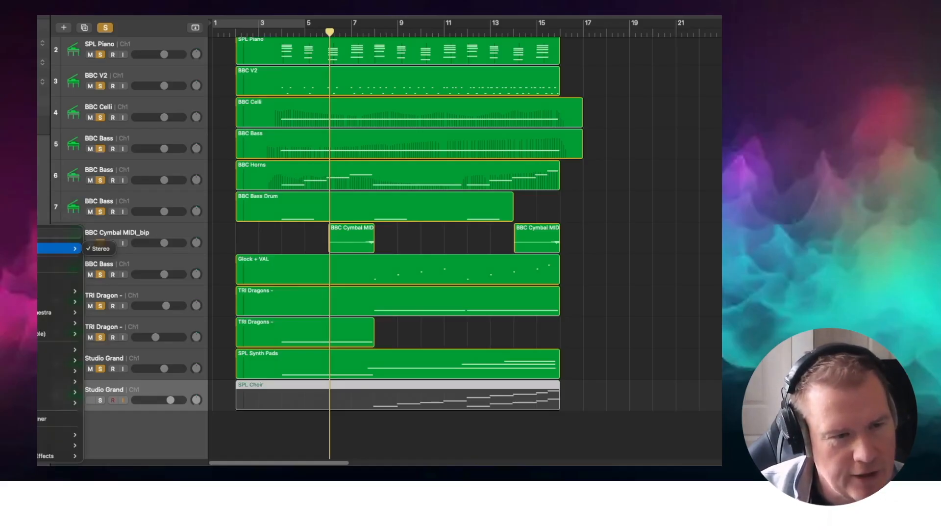
mouse_move(60, 294)
click(94, 291)
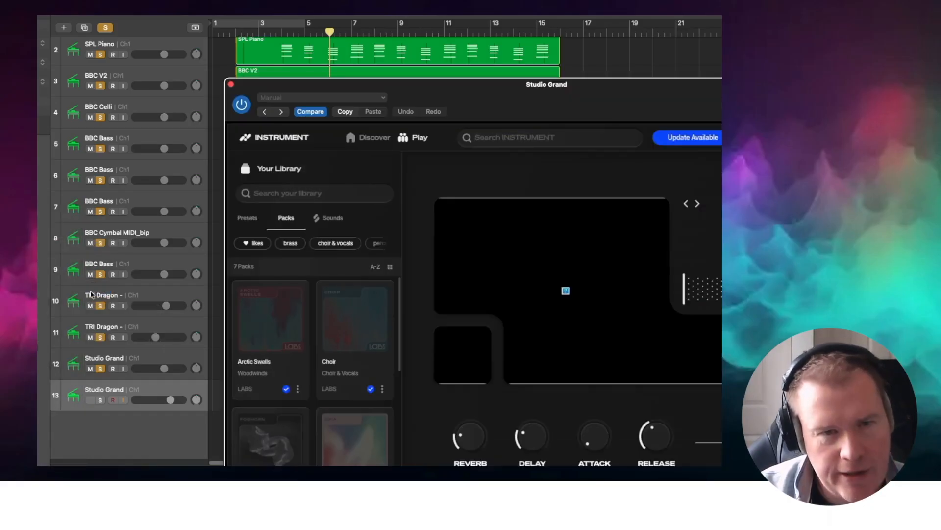
drag(321, 92, 227, 30)
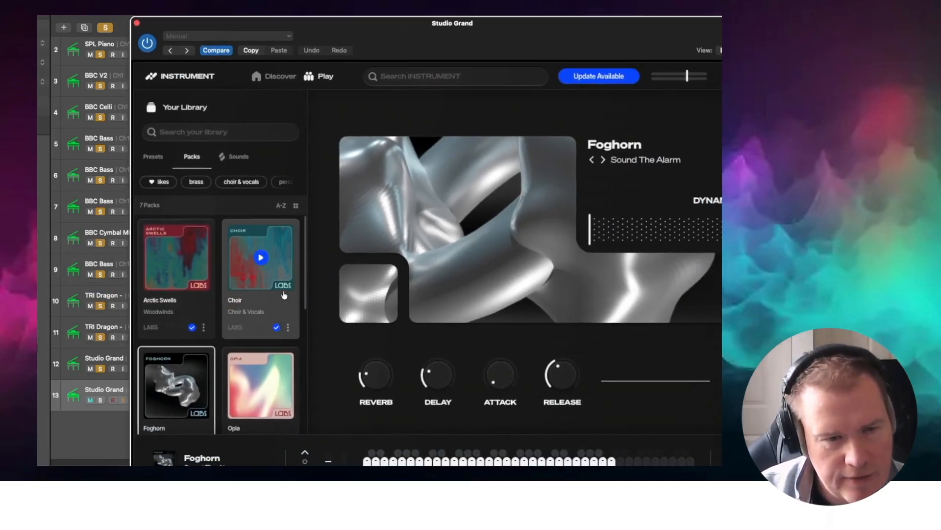
click(271, 274)
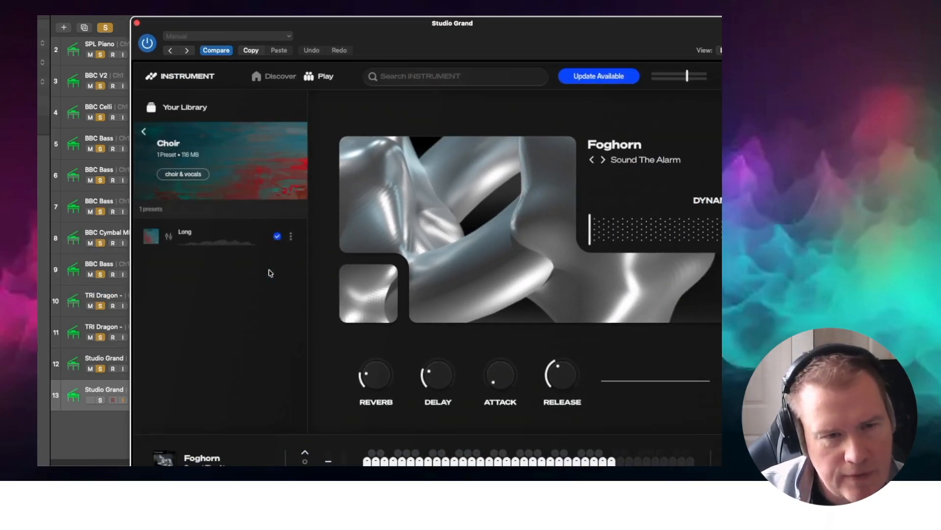
click(269, 236)
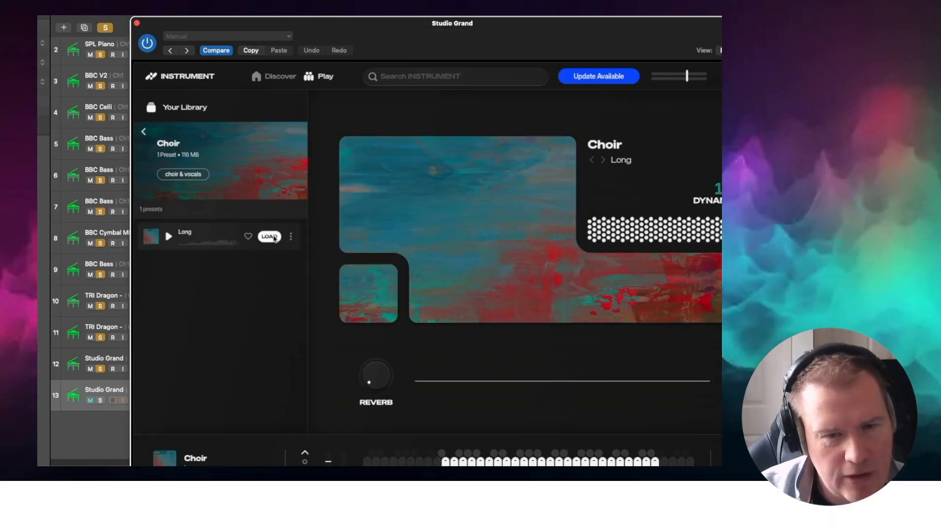
click(137, 23)
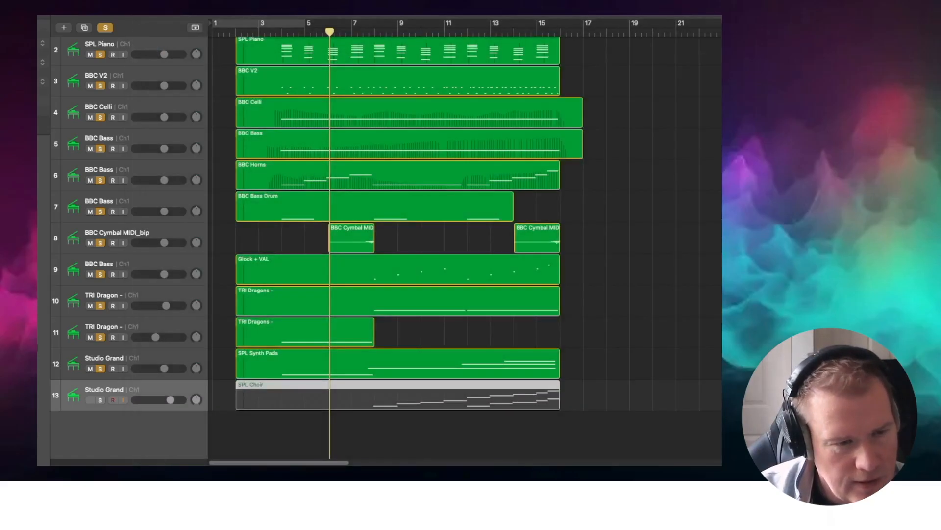
Step: Lower the SPL Choir track's volume to the default level and insert a stereo Gain plug-in with the gain set to +7.2 dB
drag(171, 400, 165, 399)
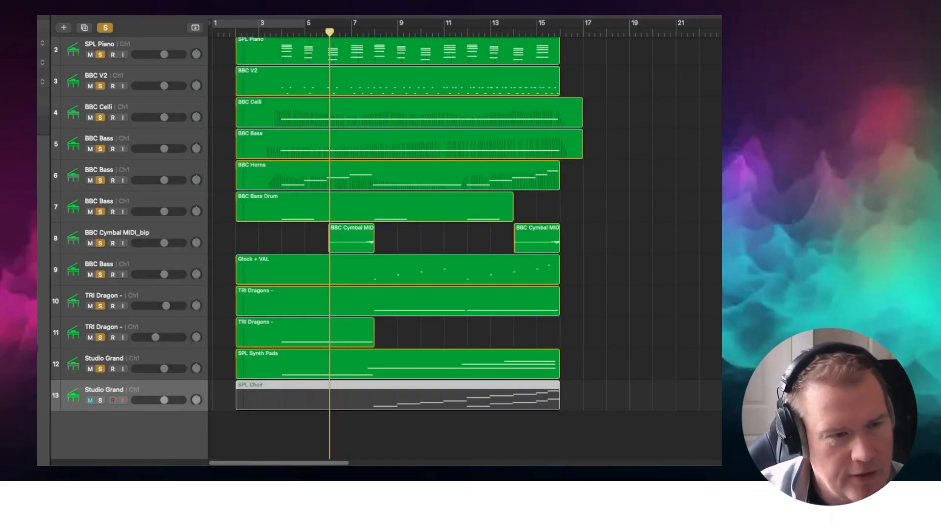
click(39, 254)
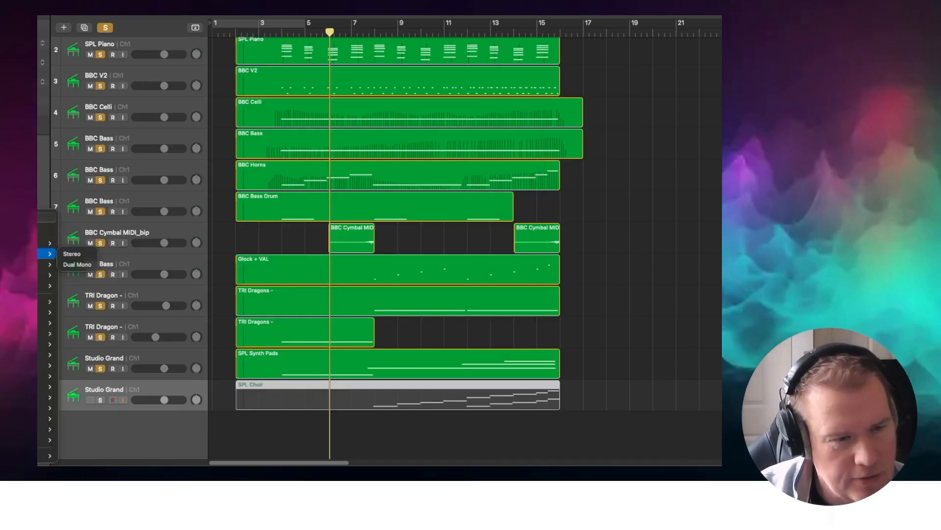
click(45, 440)
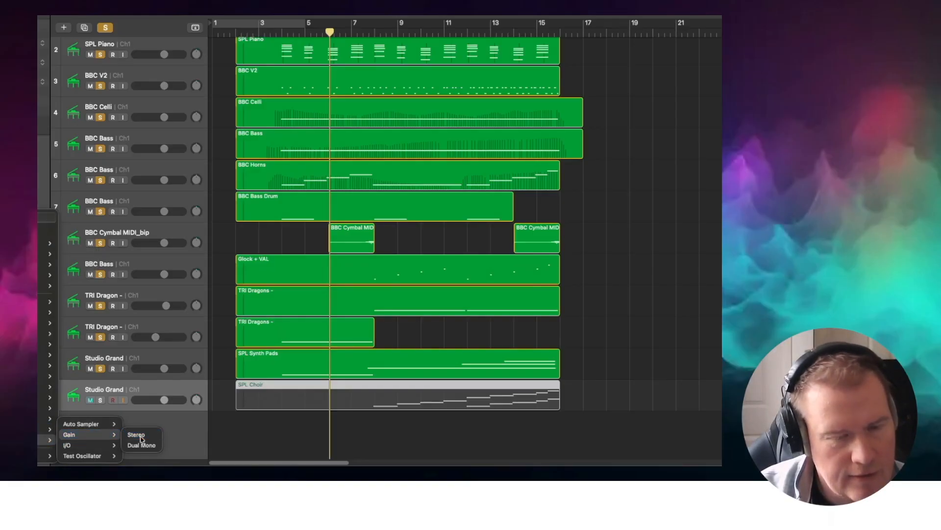
click(141, 438)
drag(260, 172, 262, 162)
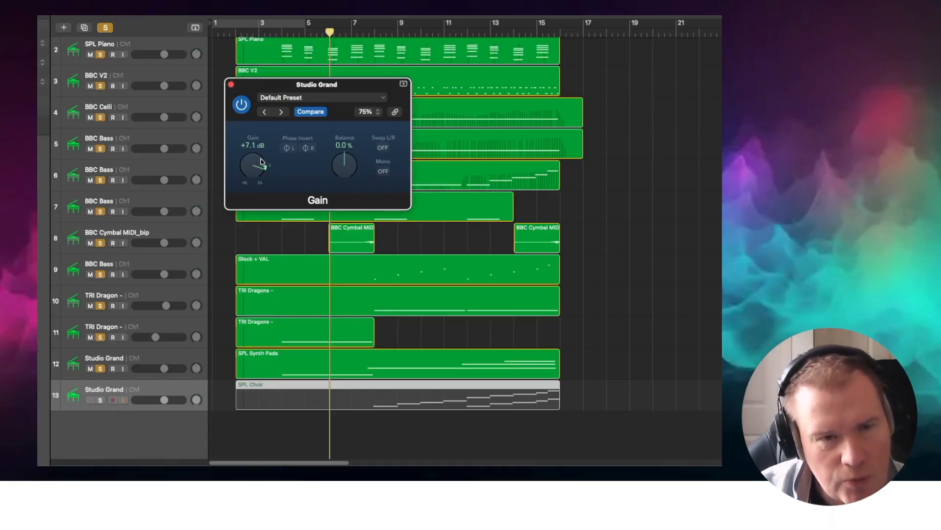
drag(262, 161, 264, 162)
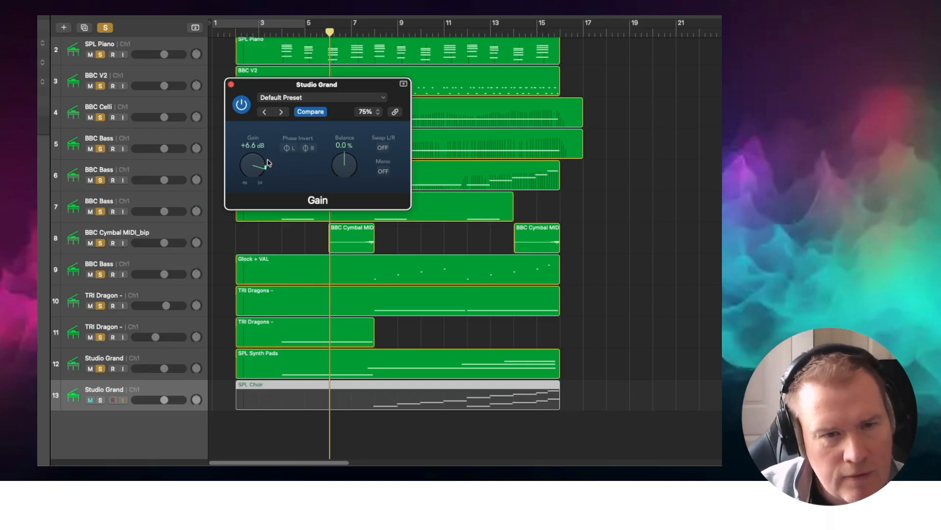
double_click(252, 146)
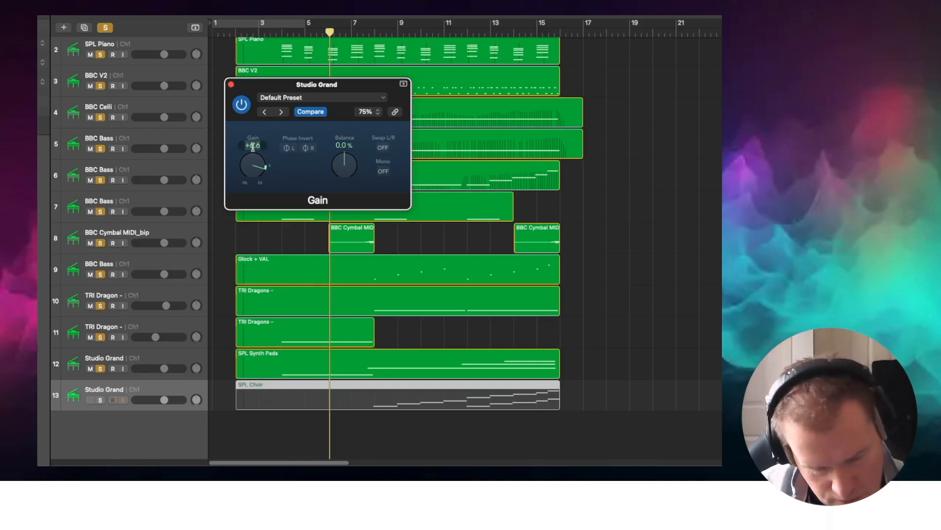
text(7.2)
key(Return)
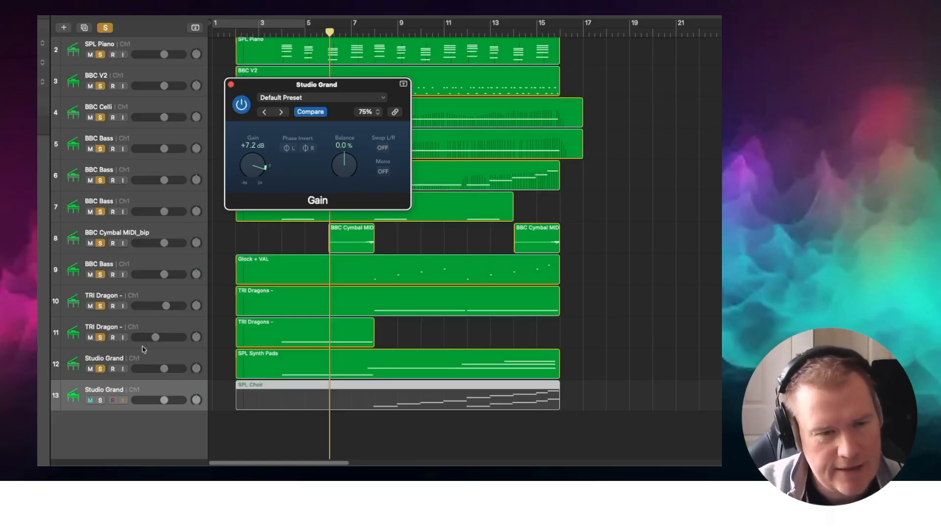
Step: Rename track 13 as SPL Choir\
double_click(113, 388)
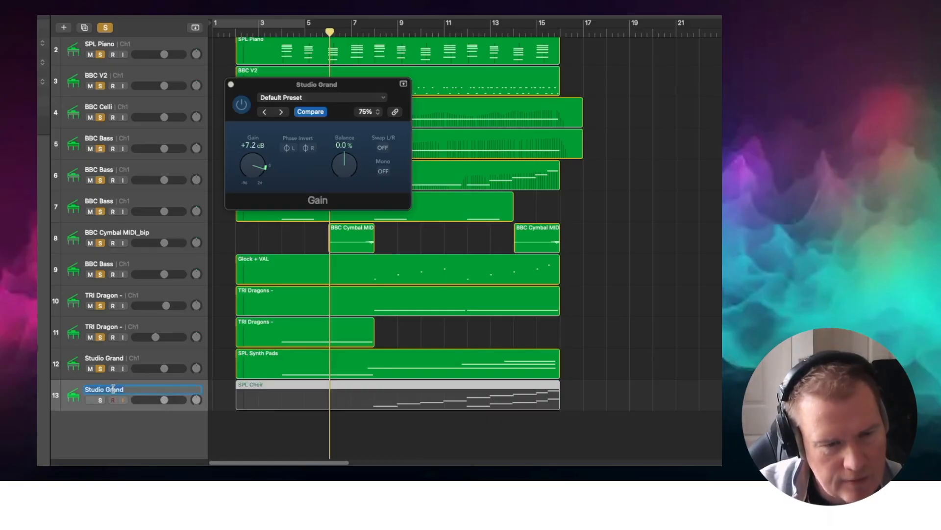
text(SPL Choir)
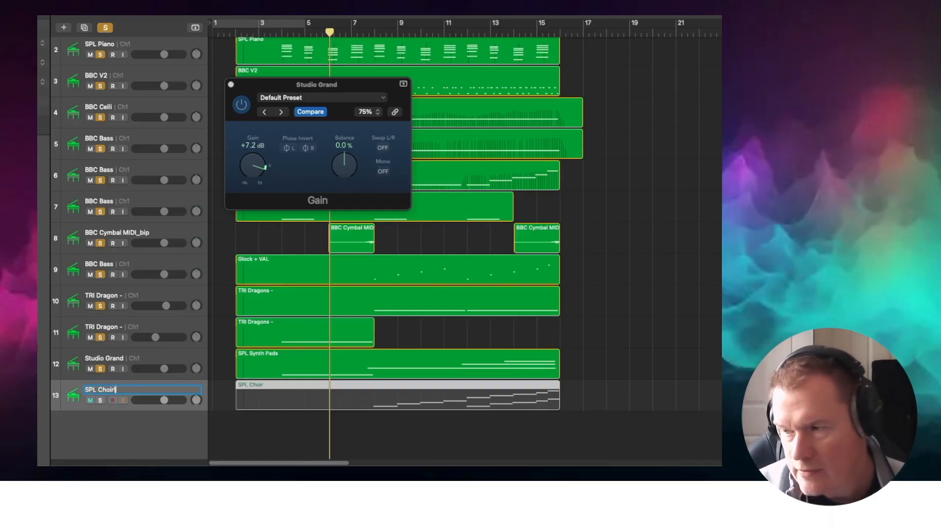
text(\)
key(Return)
Step: Rename track 12 as SPL Synth Pads
double_click(121, 358)
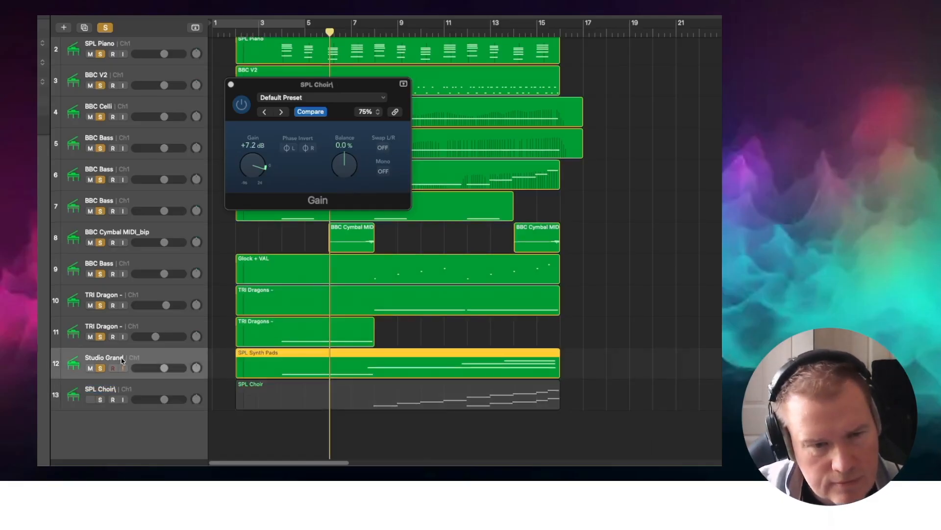
text(SPL)
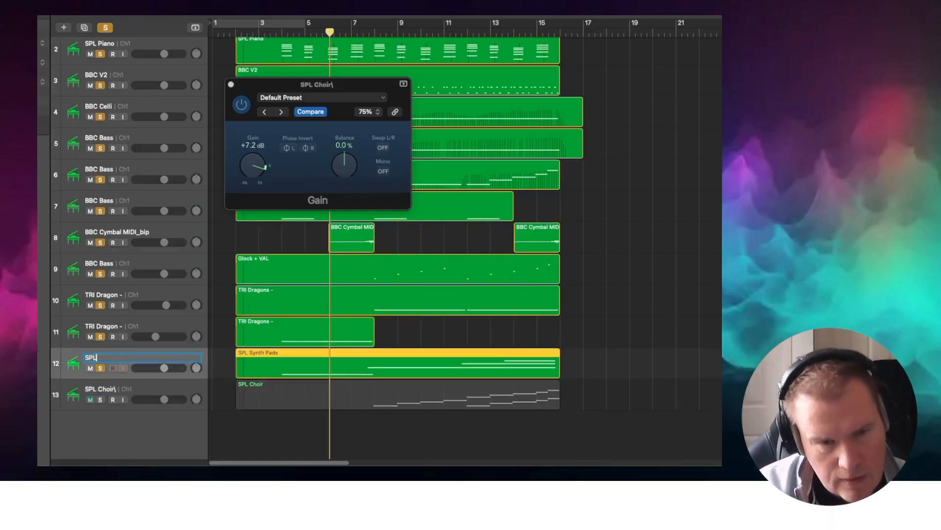
text(th)
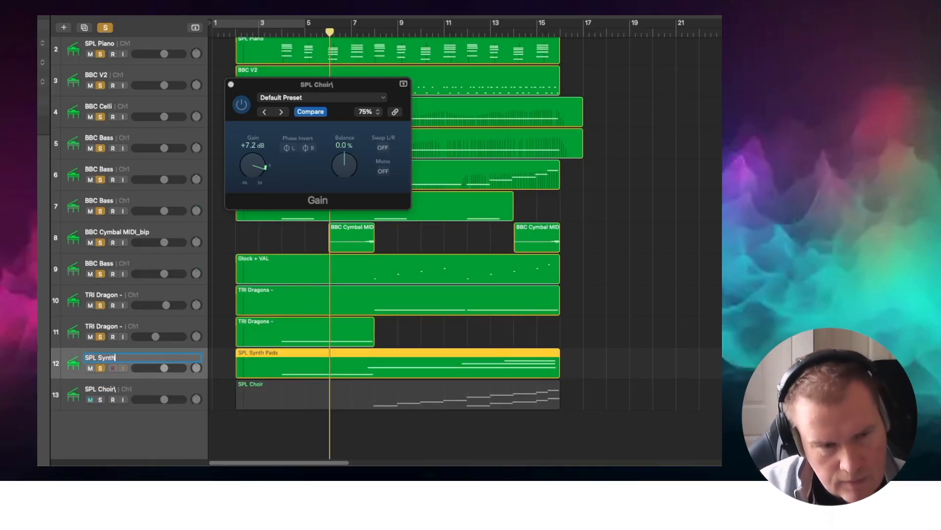
text( Pads)
key(Return)
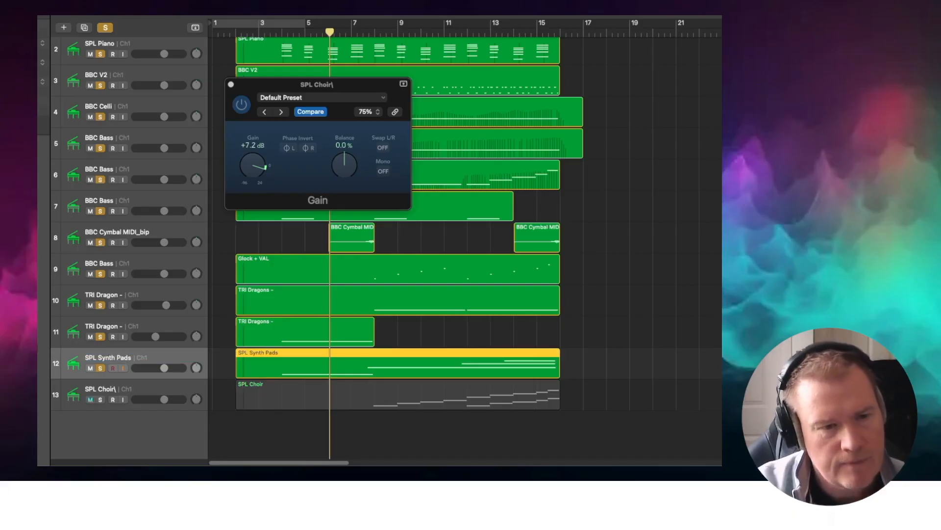
Step: Solo the choir track, play the arrangement, close the Gain plug-in and clear all track solos during playback
click(101, 400)
key(space)
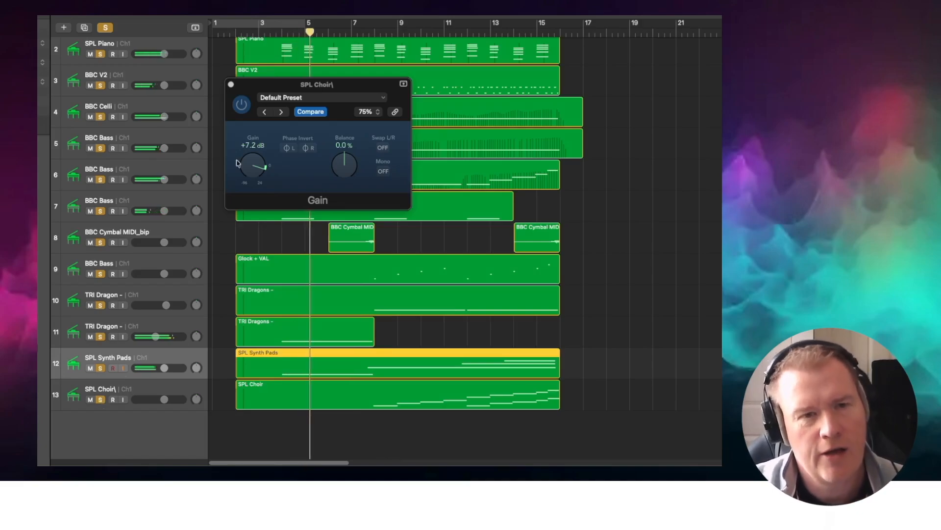
click(231, 84)
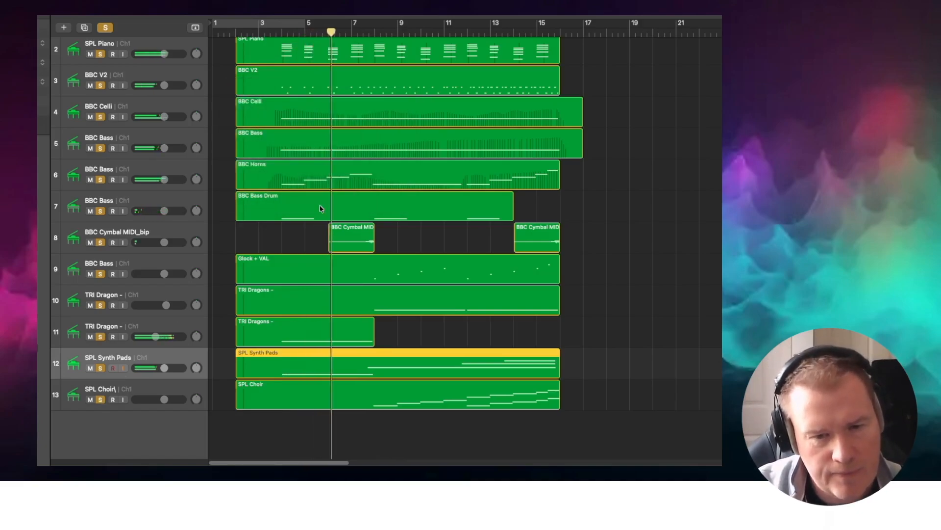
scroll(265, 181, up, 2)
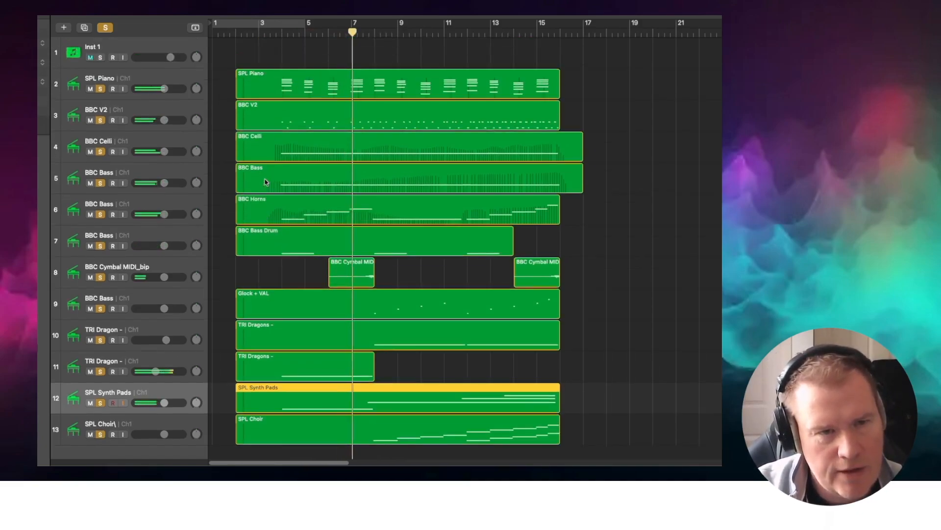
click(105, 28)
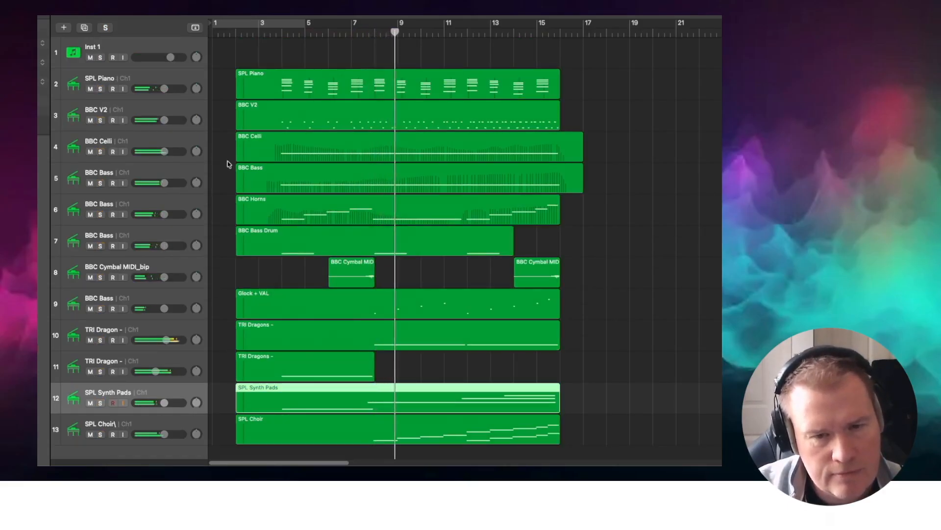
scroll(227, 164, down, 2)
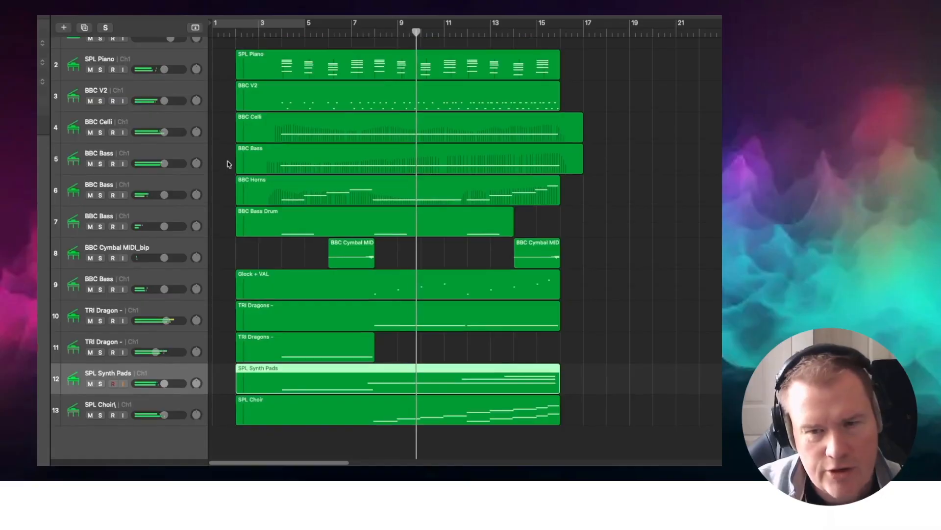